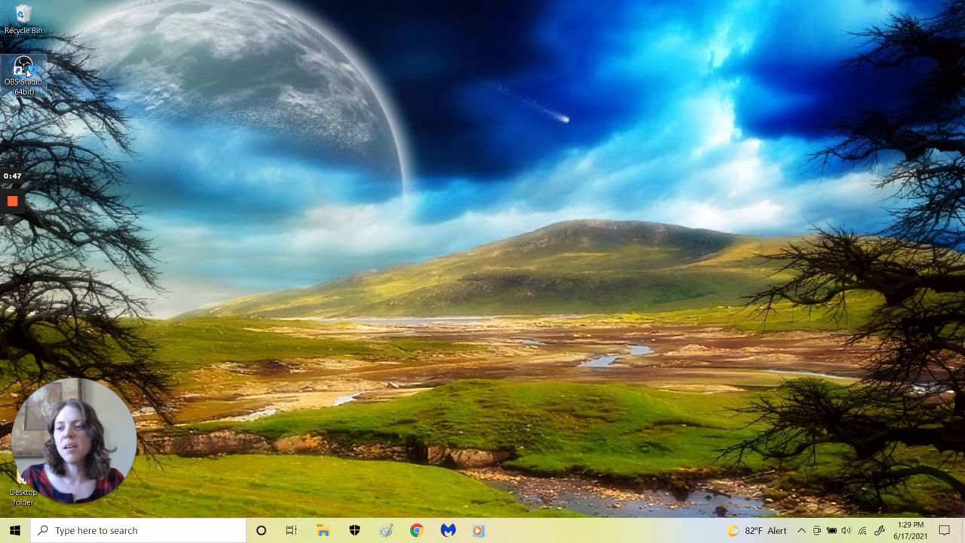
Start OBS Studio from the desktop and dismiss the missing files notice without relocating any files
{"action": "double_click", "coordinate": [29, 68]}
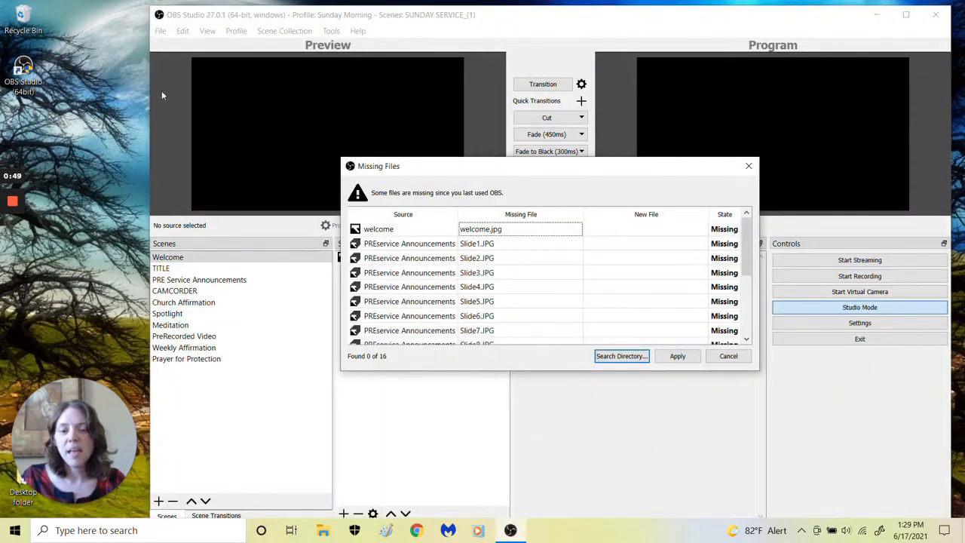
{"action": "left_click", "coordinate": [748, 165]}
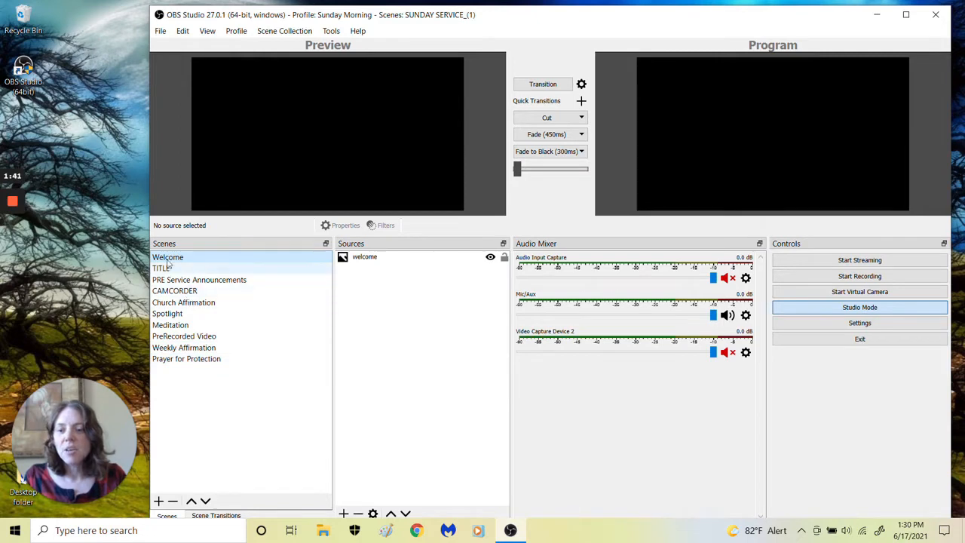
Review the sources of the Welcome, TITLE, PRE Service Announcements, CAMCORDER and Spotlight scenes
{"action": "left_click", "coordinate": [369, 260]}
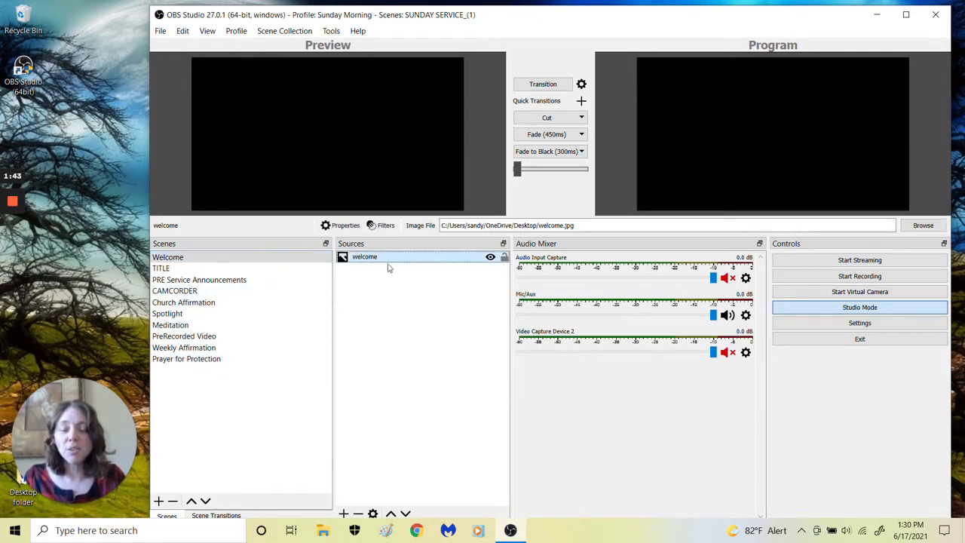
{"action": "left_click", "coordinate": [167, 270]}
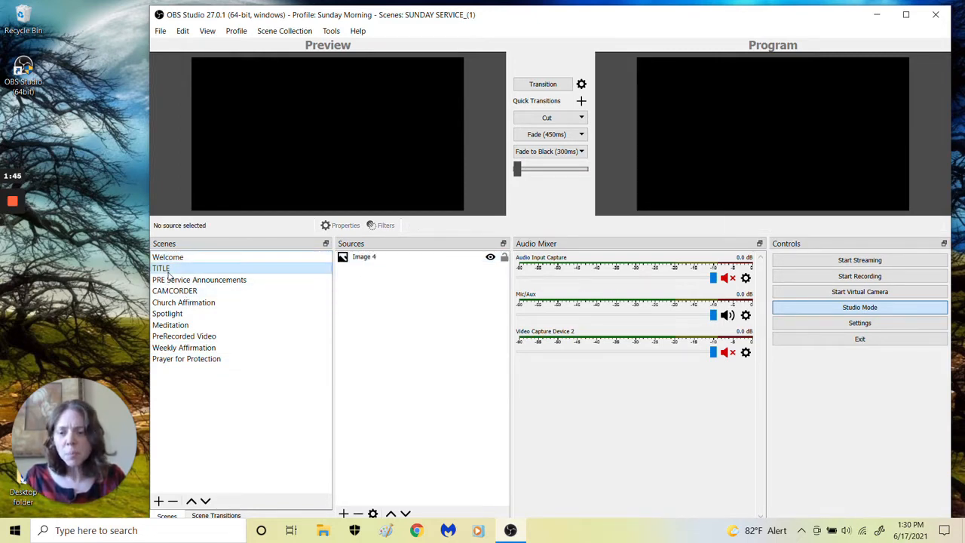
{"action": "left_click", "coordinate": [185, 281]}
{"action": "left_click", "coordinate": [187, 293]}
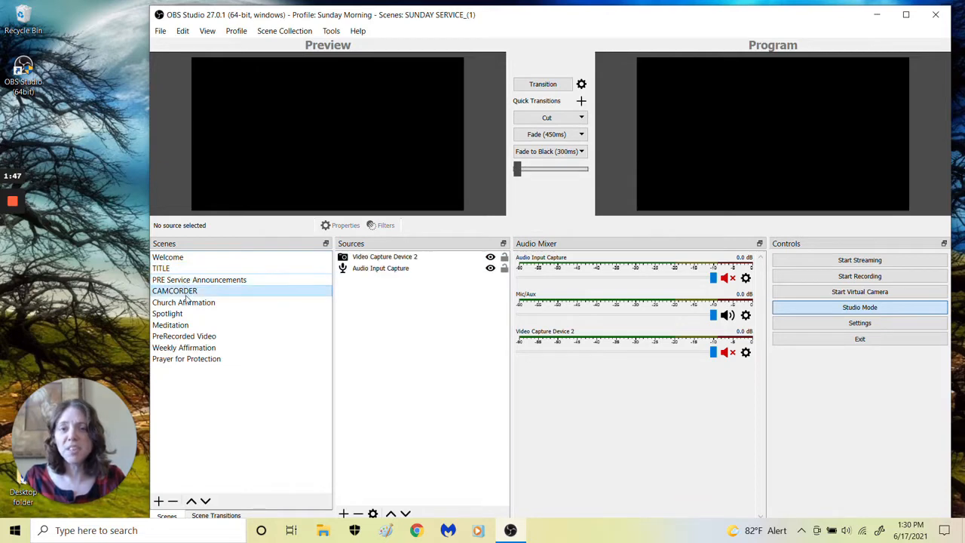
{"action": "left_click", "coordinate": [191, 315]}
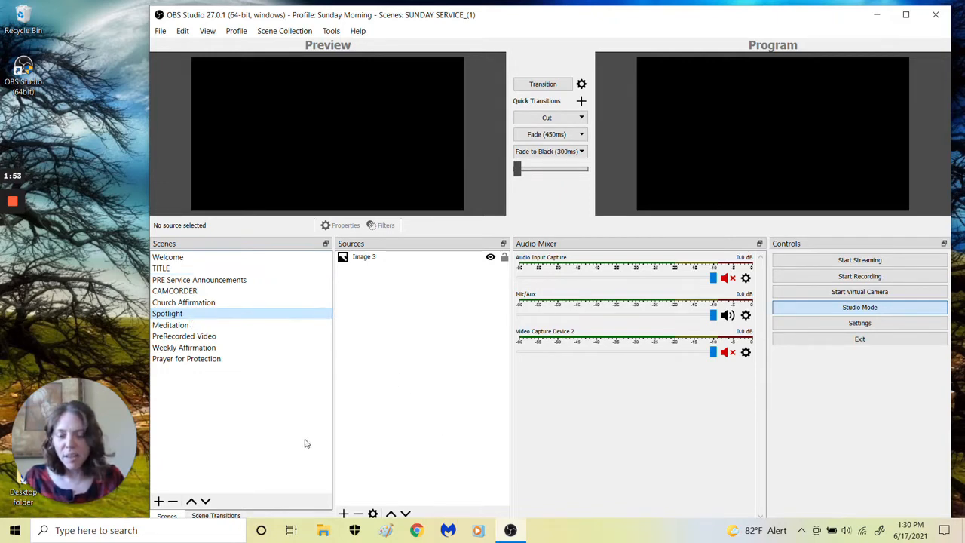
Switch to Google Chrome and open the "Unity of Garden Park PPT Folder on Google" folder from Google Drive in a new tab
{"action": "left_click", "coordinate": [417, 531]}
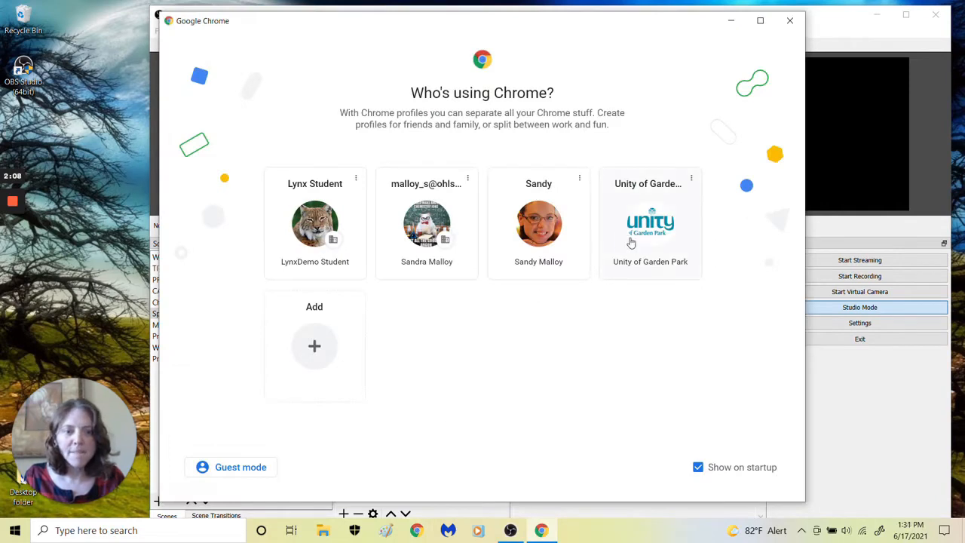
{"action": "left_click", "coordinate": [631, 241]}
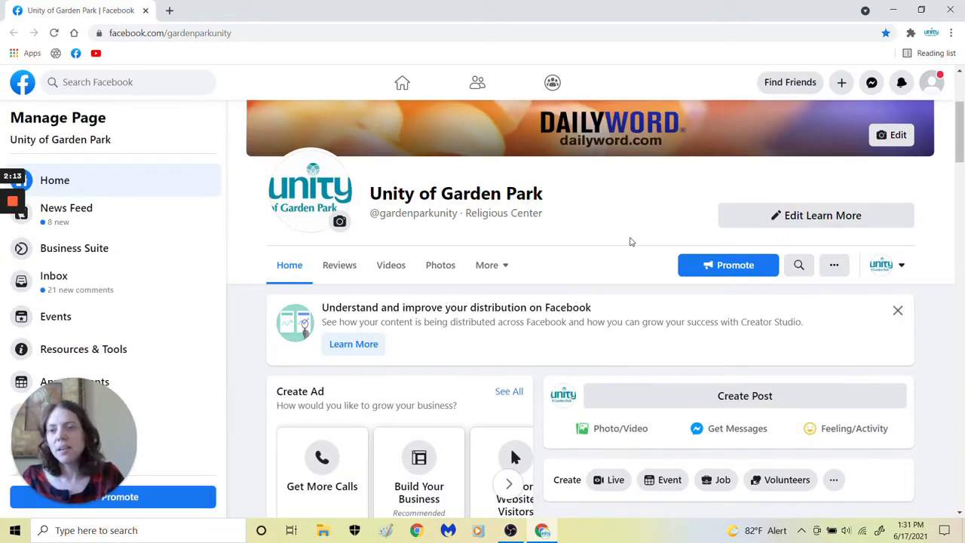
{"action": "left_click", "coordinate": [169, 10]}
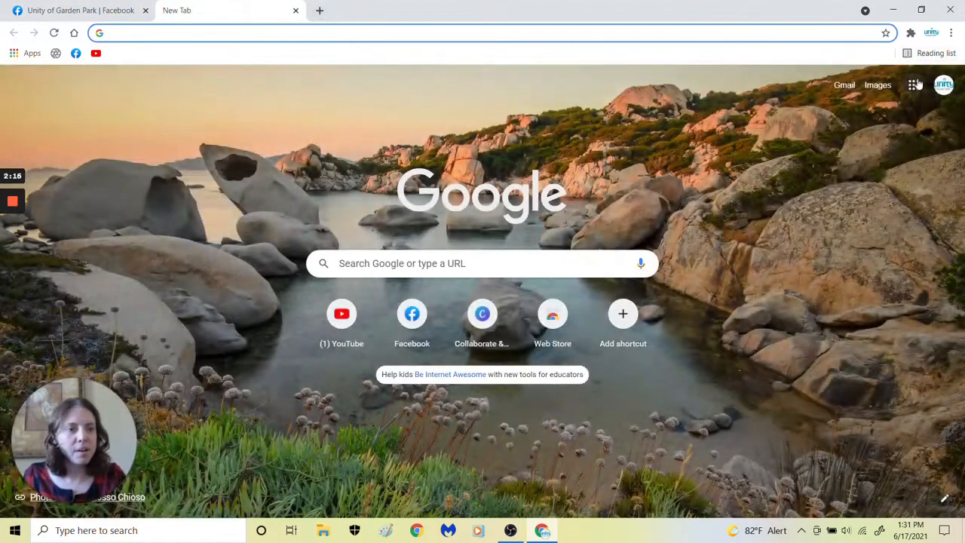
{"action": "left_click", "coordinate": [914, 85]}
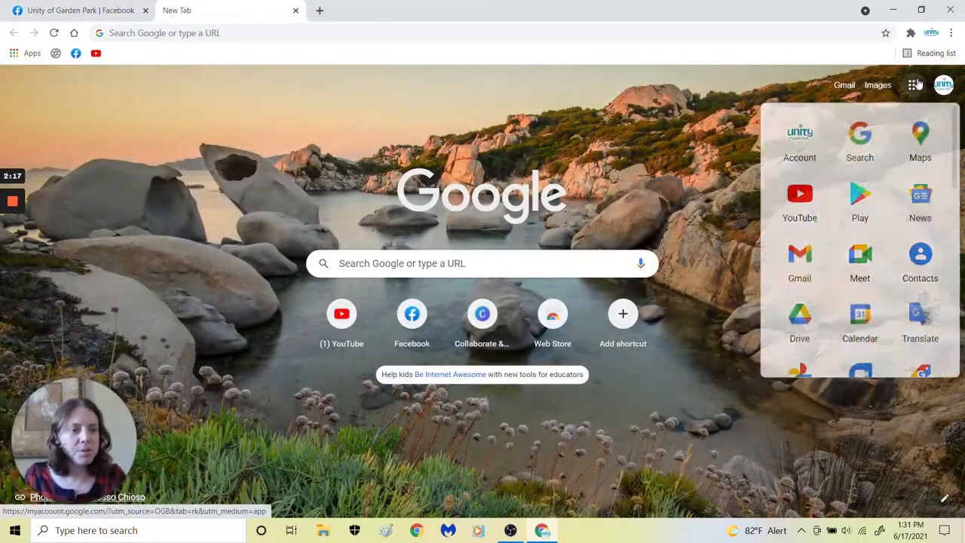
{"action": "left_click", "coordinate": [800, 327]}
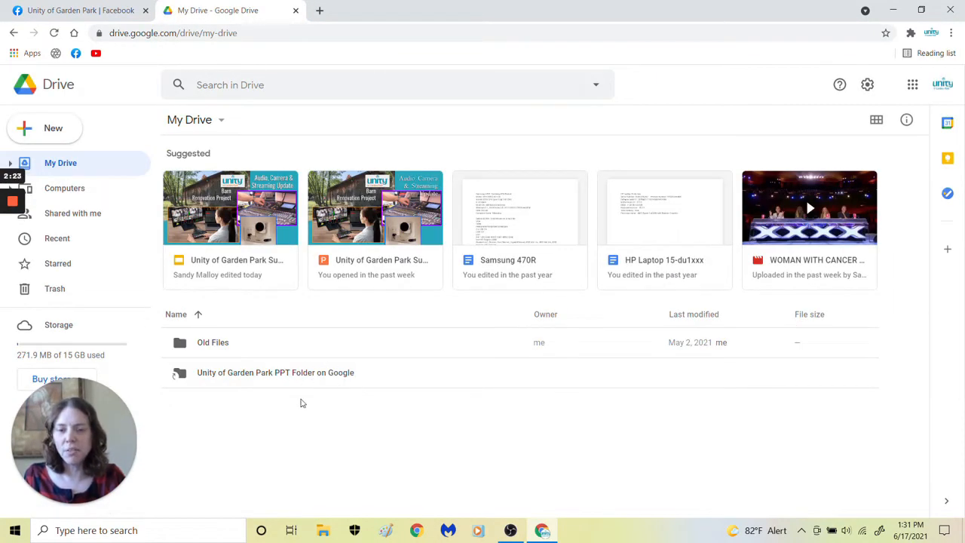
{"action": "left_click", "coordinate": [293, 381]}
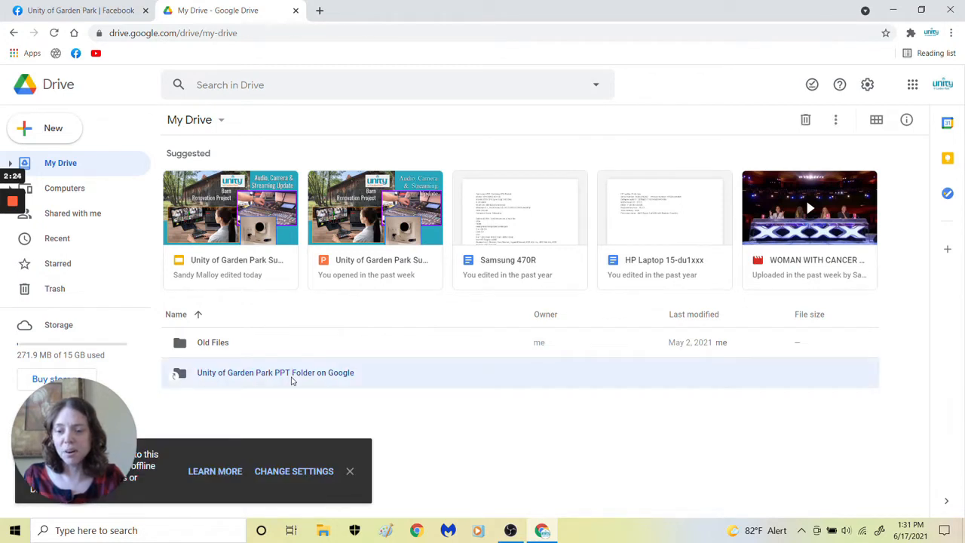
{"action": "double_click", "coordinate": [293, 381]}
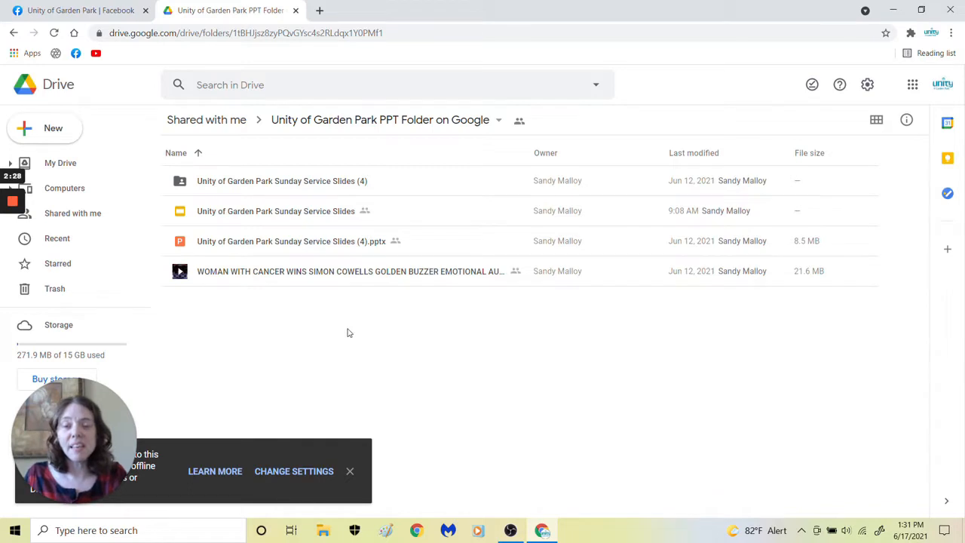
Open "Unity of Garden Park Sunday Service Slides (4).pptx" in Google Slides, look through its slides and close it again
{"action": "double_click", "coordinate": [320, 241]}
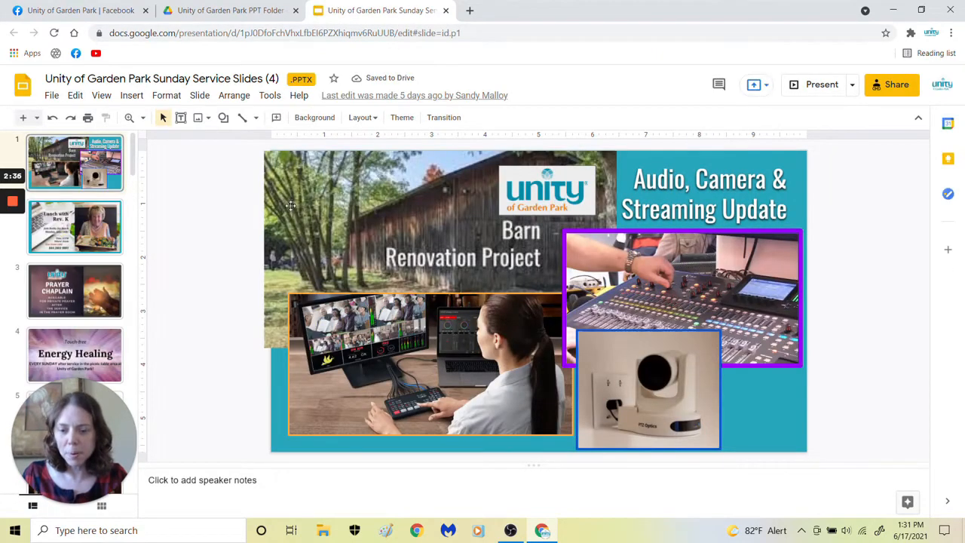
{"action": "scroll", "coordinate": [132, 249], "scroll_direction": "down", "scroll_amount": 10}
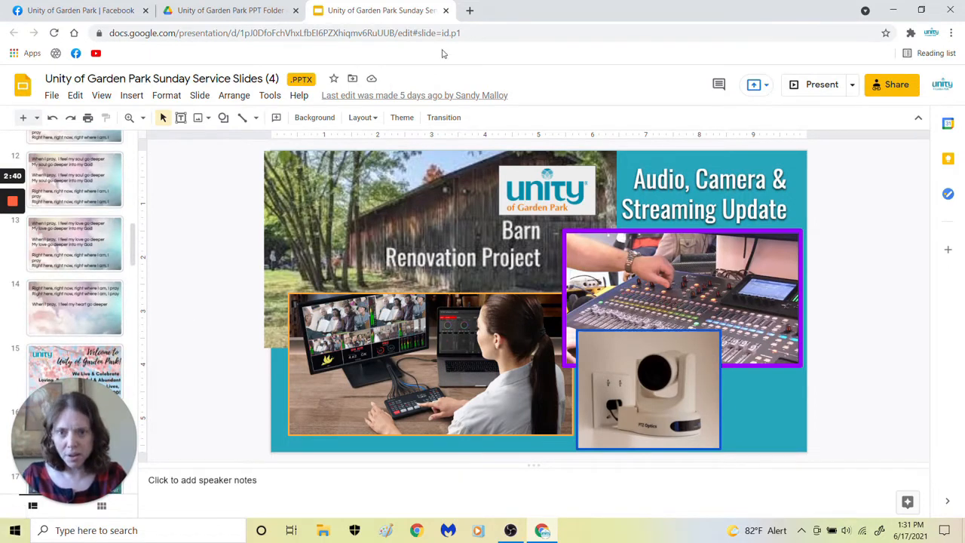
{"action": "left_click", "coordinate": [445, 10]}
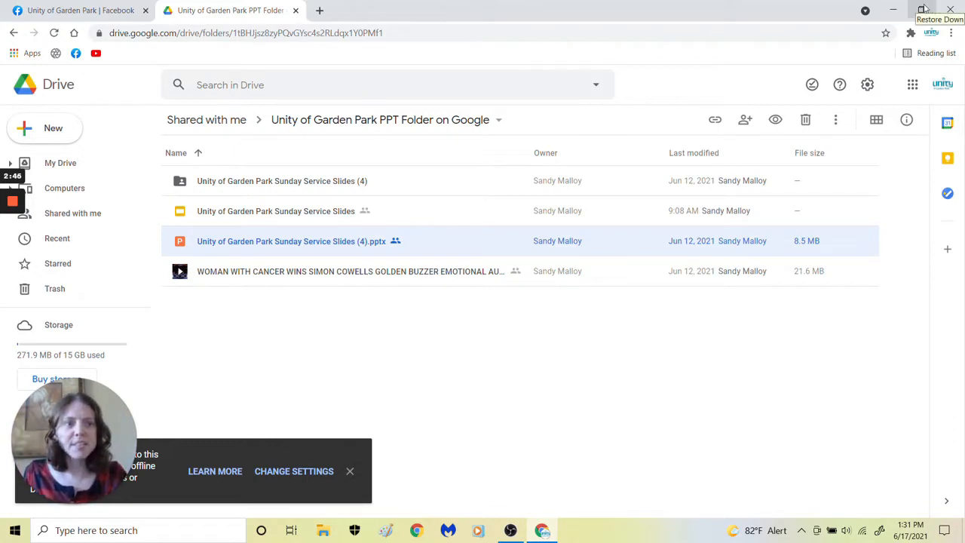
Download "Unity of Garden Park Sunday Service Slides (4).pptx" from the Drive folder and save it to the Desktop
{"action": "right_click", "coordinate": [307, 240]}
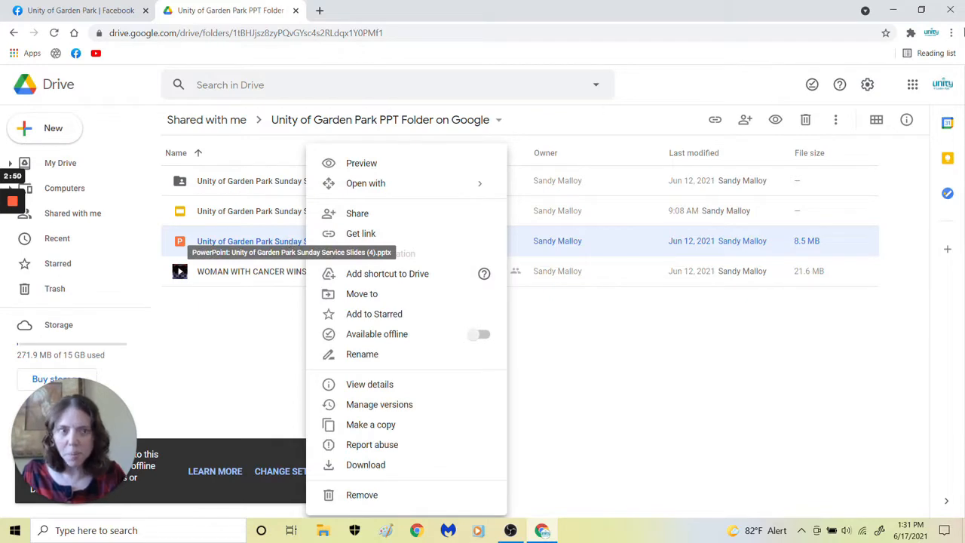
{"action": "left_click", "coordinate": [932, 9]}
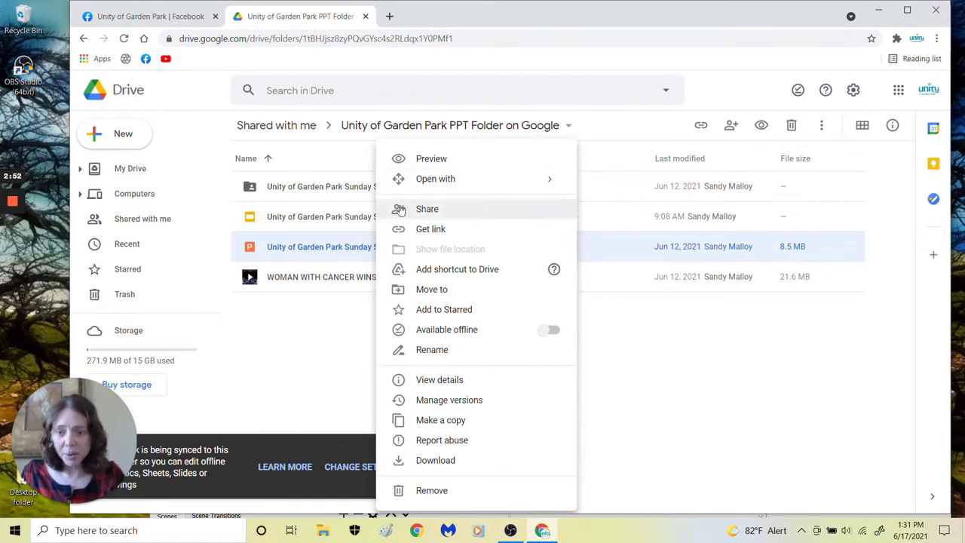
{"action": "right_click", "coordinate": [304, 253]}
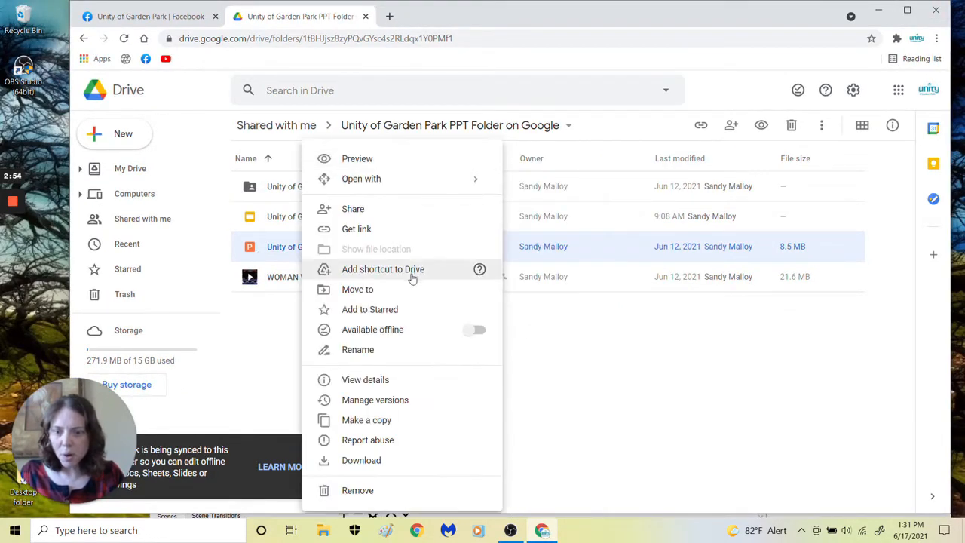
{"action": "left_click", "coordinate": [386, 463]}
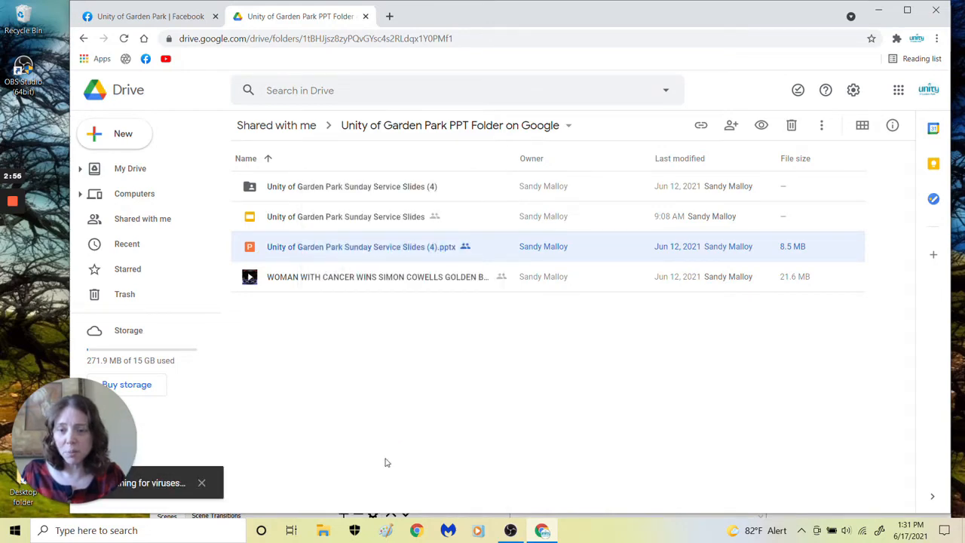
{"action": "left_click_drag", "start_coordinate": [117, 408], "coordinate": [790, 387]}
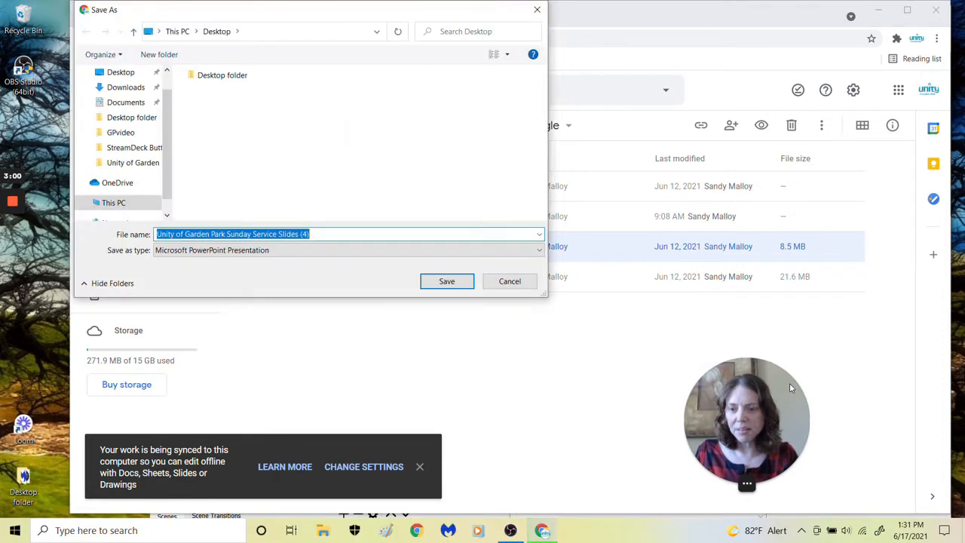
{"action": "left_click_drag", "start_coordinate": [170, 134], "coordinate": [176, 89]}
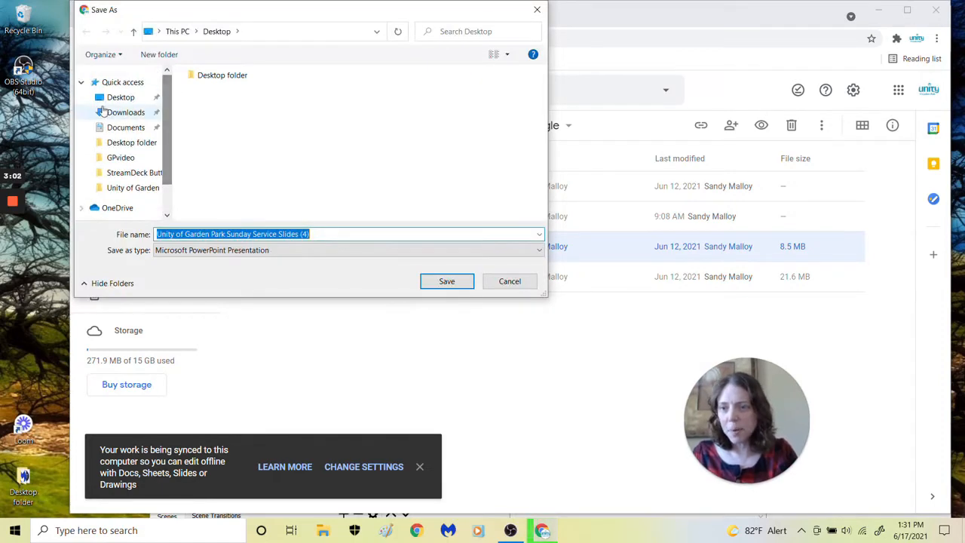
{"action": "left_click", "coordinate": [121, 97]}
{"action": "left_click", "coordinate": [446, 282]}
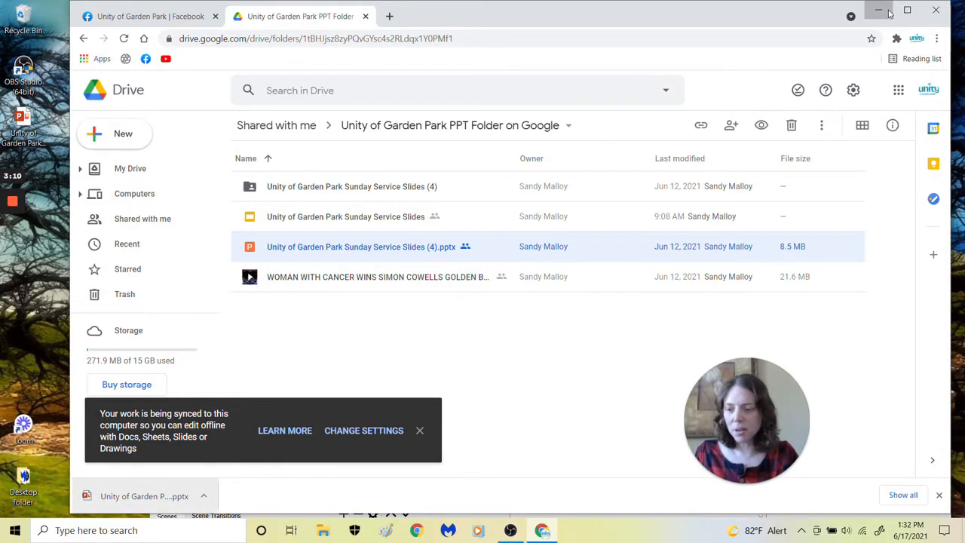
Minimize the browser and OBS, open the downloaded presentation from the desktop in PowerPoint and enable editing
{"action": "left_click", "coordinate": [879, 10]}
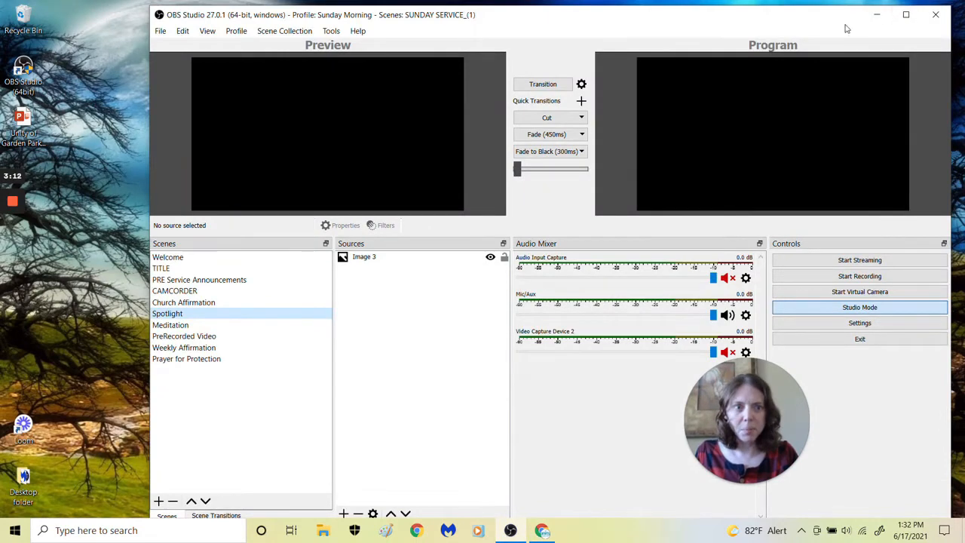
{"action": "left_click", "coordinate": [877, 14]}
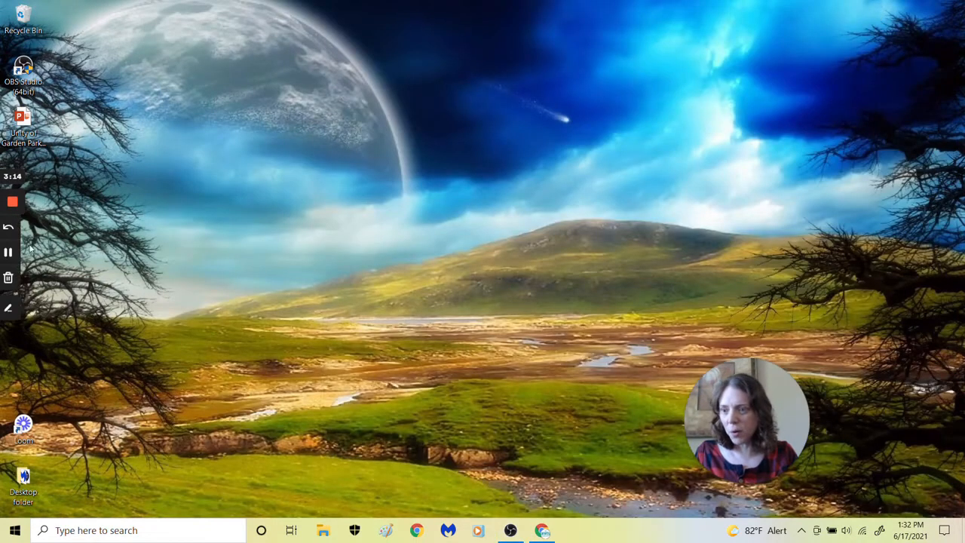
{"action": "left_click", "coordinate": [24, 130]}
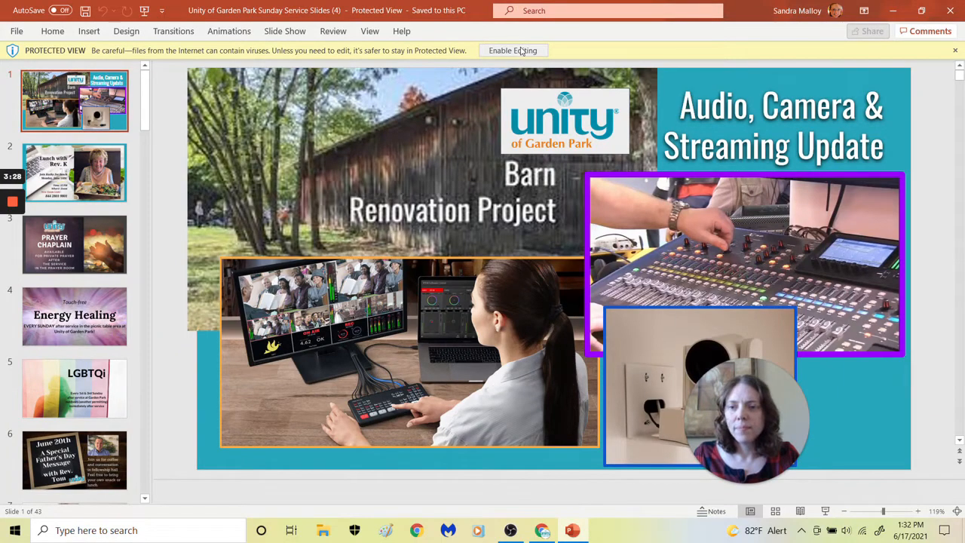
{"action": "left_click", "coordinate": [521, 50]}
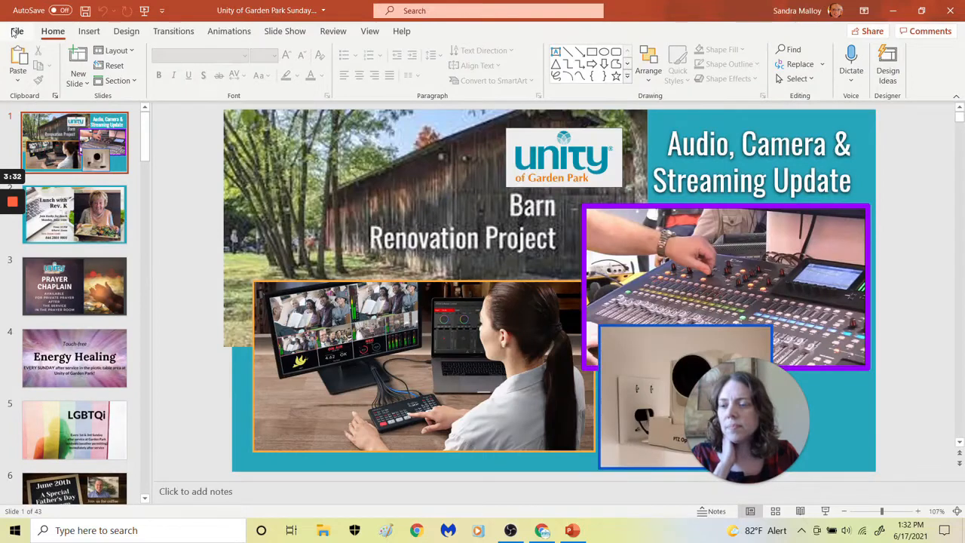
Save all slides of the presentation to the Desktop as separate images in JPEG File Interchange Format (*.jpg)
{"action": "left_click", "coordinate": [15, 31]}
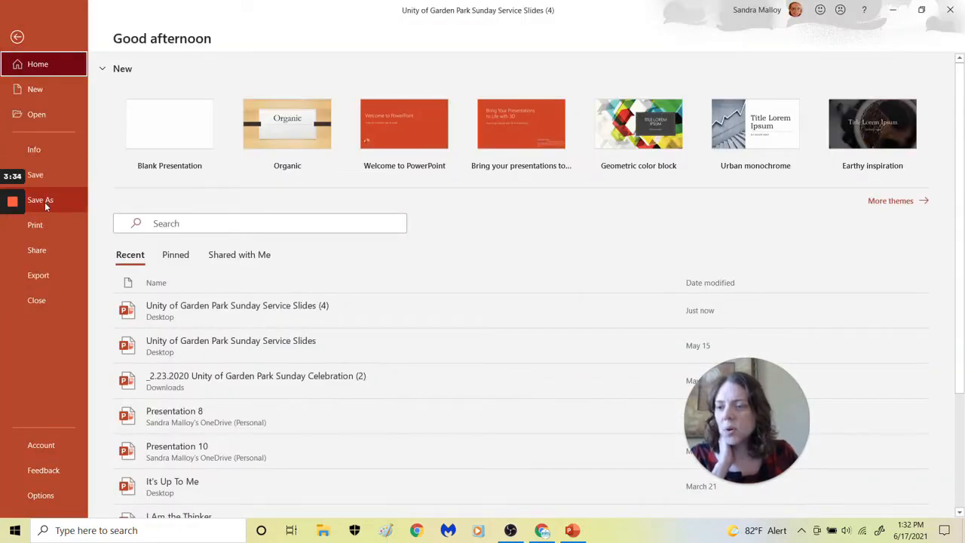
{"action": "left_click", "coordinate": [58, 278]}
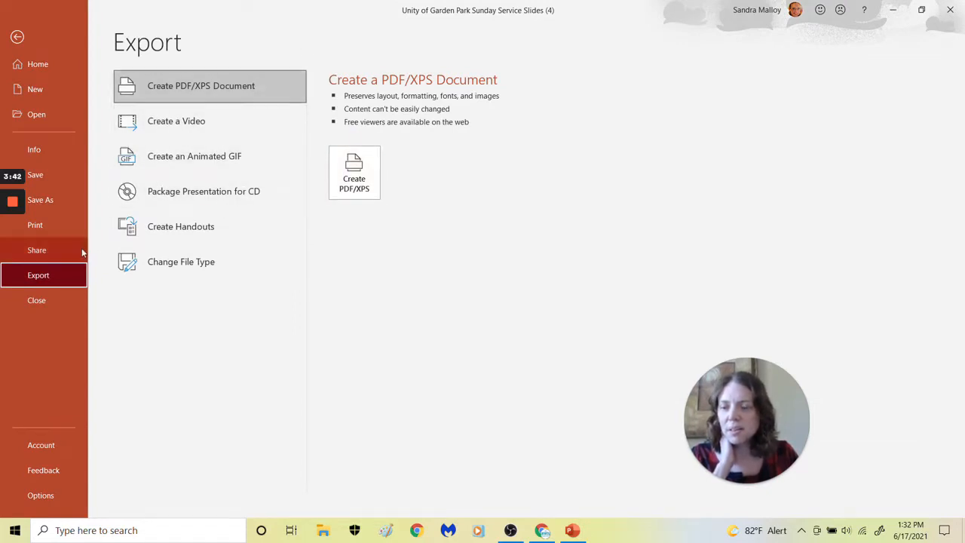
{"action": "left_click", "coordinate": [69, 201]}
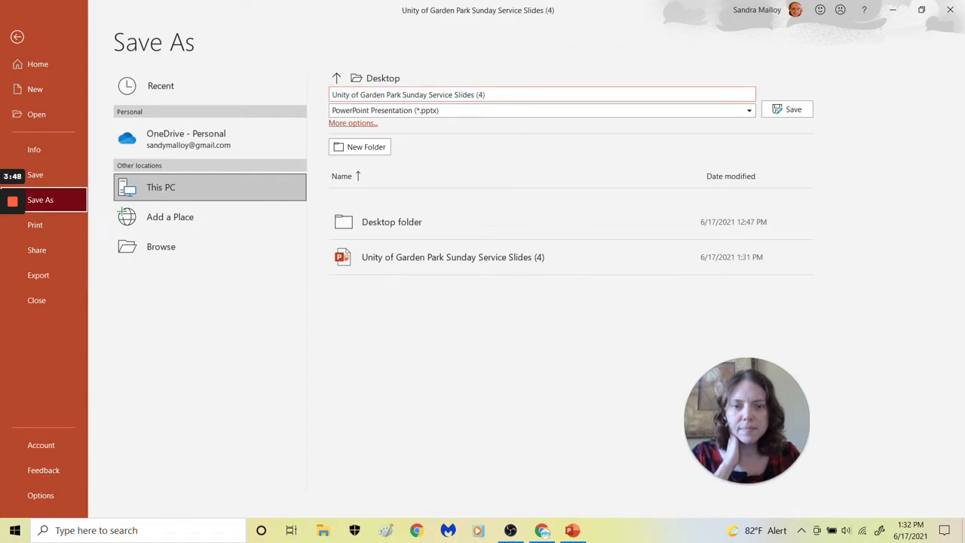
{"action": "left_click", "coordinate": [745, 113]}
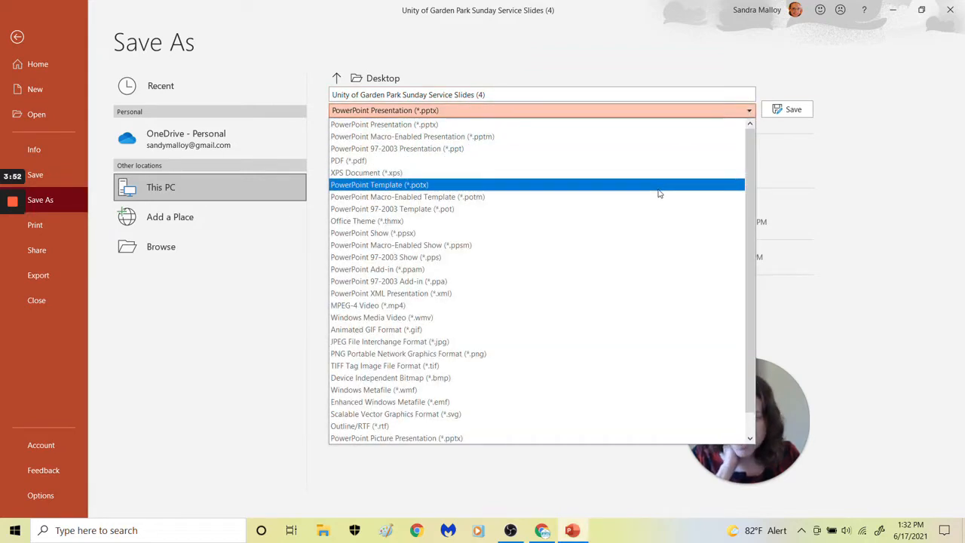
{"action": "left_click", "coordinate": [545, 344]}
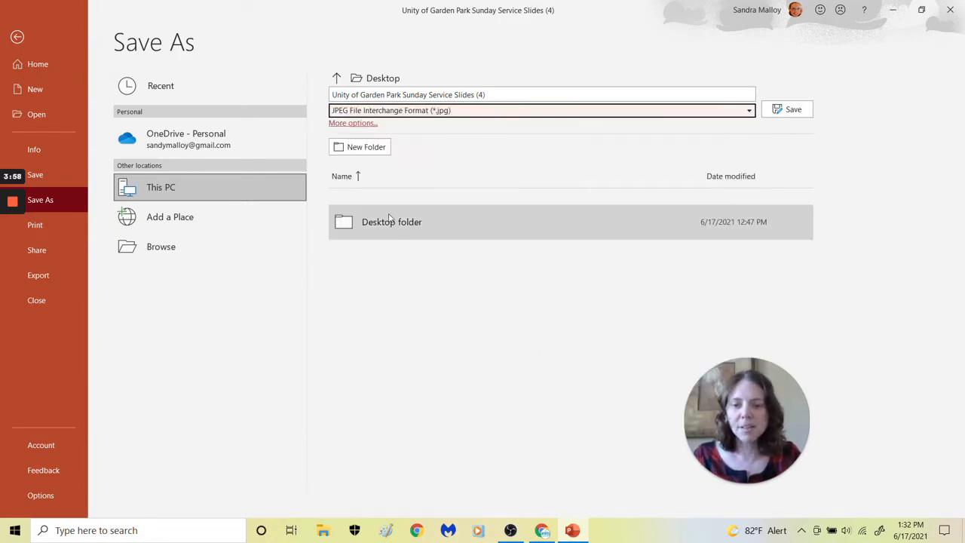
{"action": "left_click", "coordinate": [785, 113]}
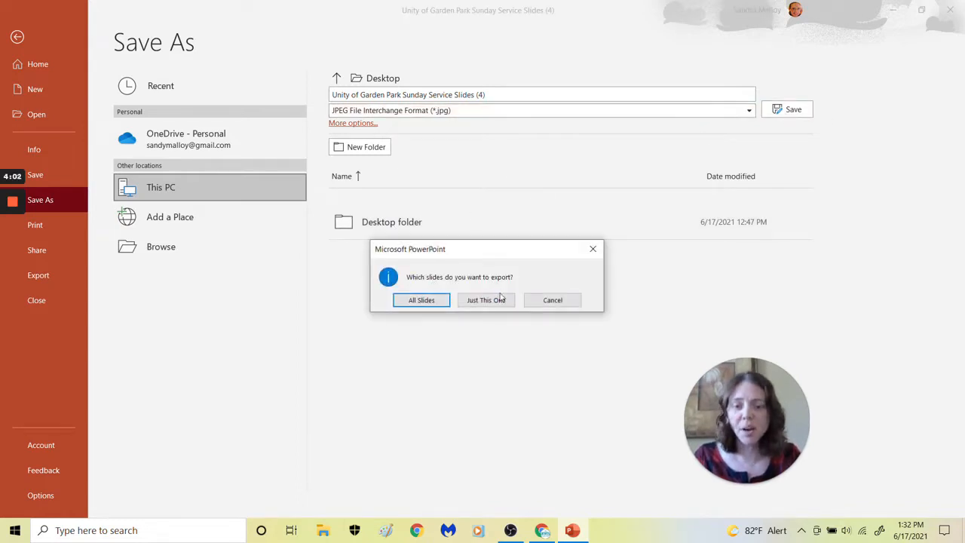
{"action": "left_click", "coordinate": [422, 300]}
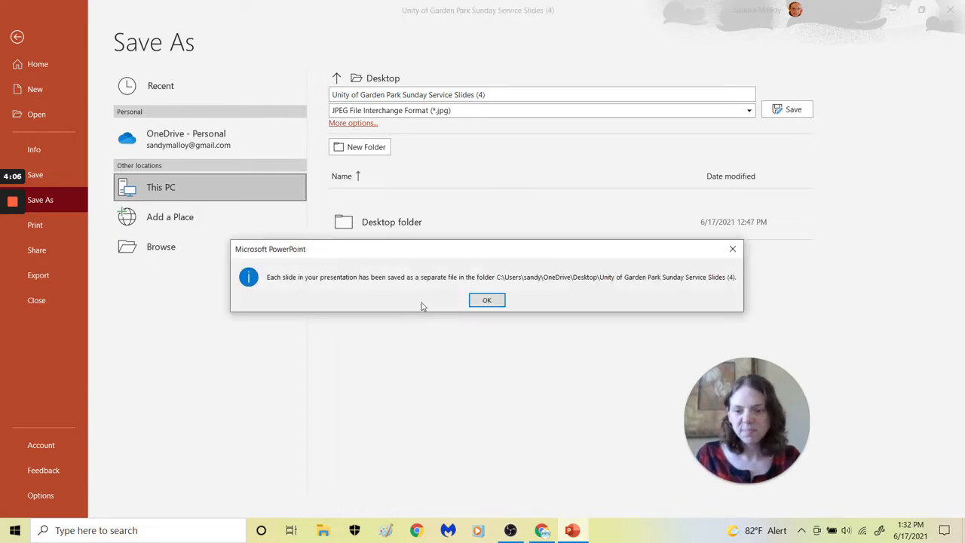
{"action": "left_click", "coordinate": [488, 300]}
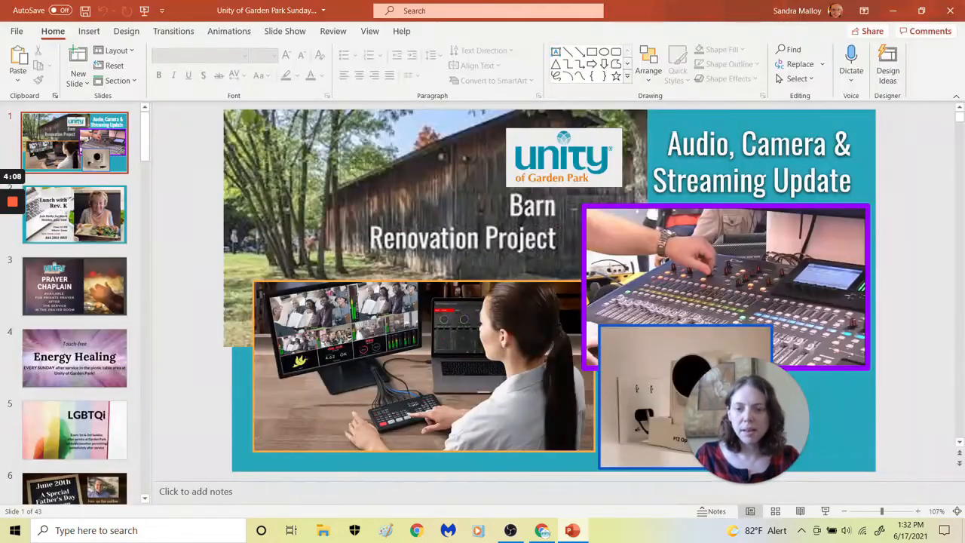
Close the PowerPoint presentation and open the exported "Unity of Garden Park Sunday Service Slides (4)" image folder from the desktop
{"action": "left_click", "coordinate": [949, 11]}
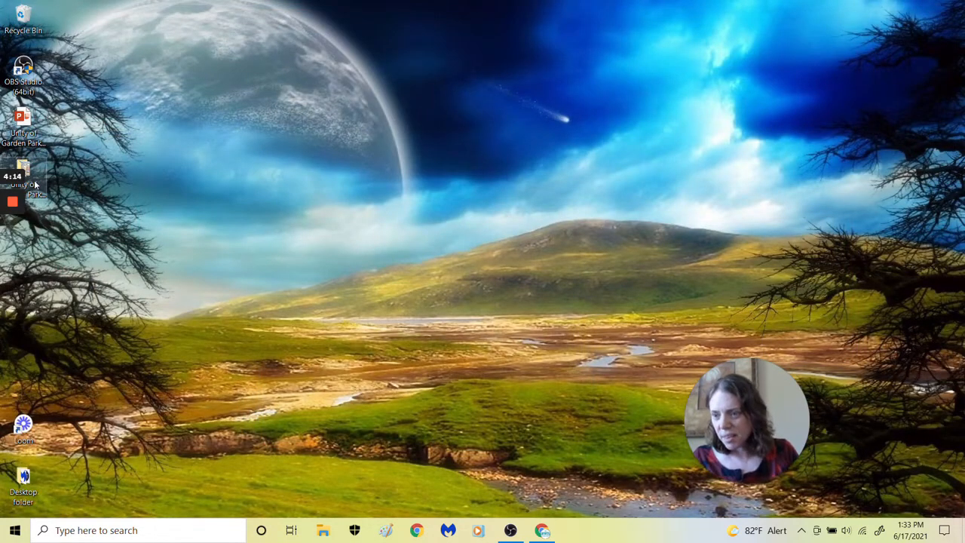
{"action": "left_click_drag", "start_coordinate": [34, 184], "coordinate": [186, 223]}
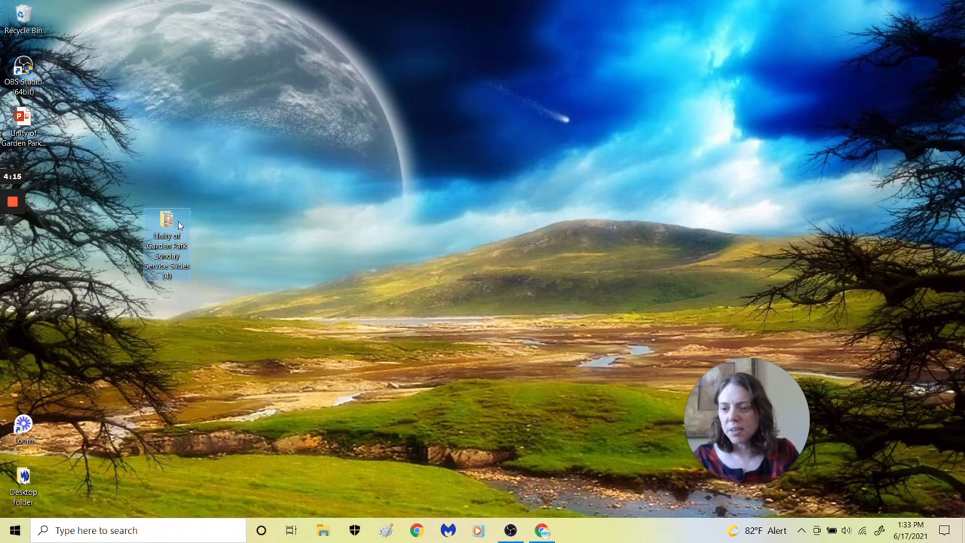
{"action": "double_click", "coordinate": [168, 226]}
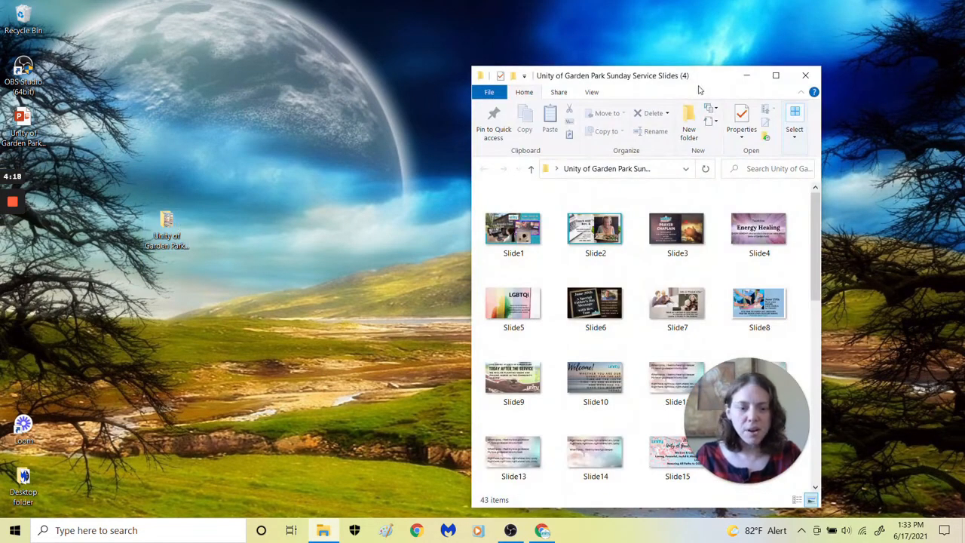
{"action": "left_click_drag", "start_coordinate": [701, 81], "coordinate": [252, 37]}
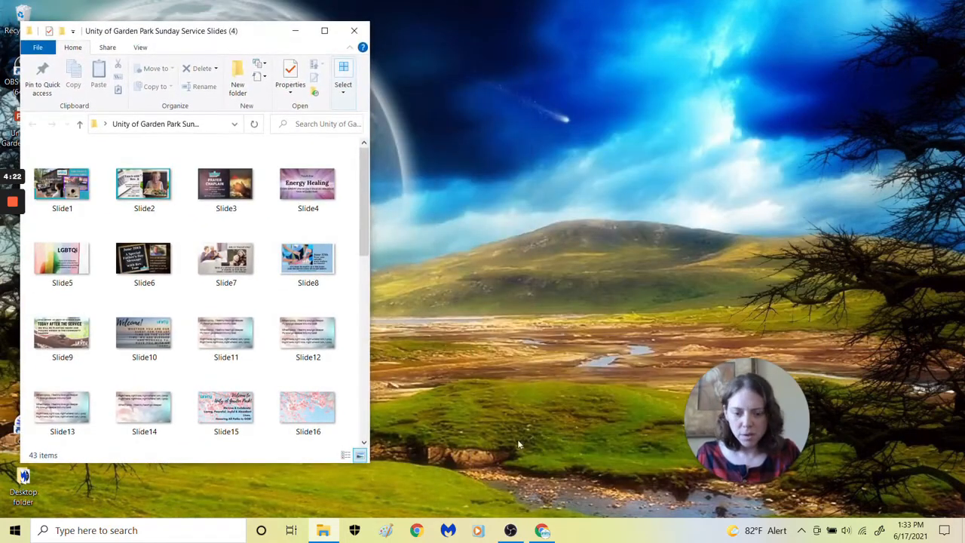
Switch to OBS Studio, select the Welcome scene and position the slide folder window so the scene's source stays accessible
{"action": "left_click", "coordinate": [510, 531]}
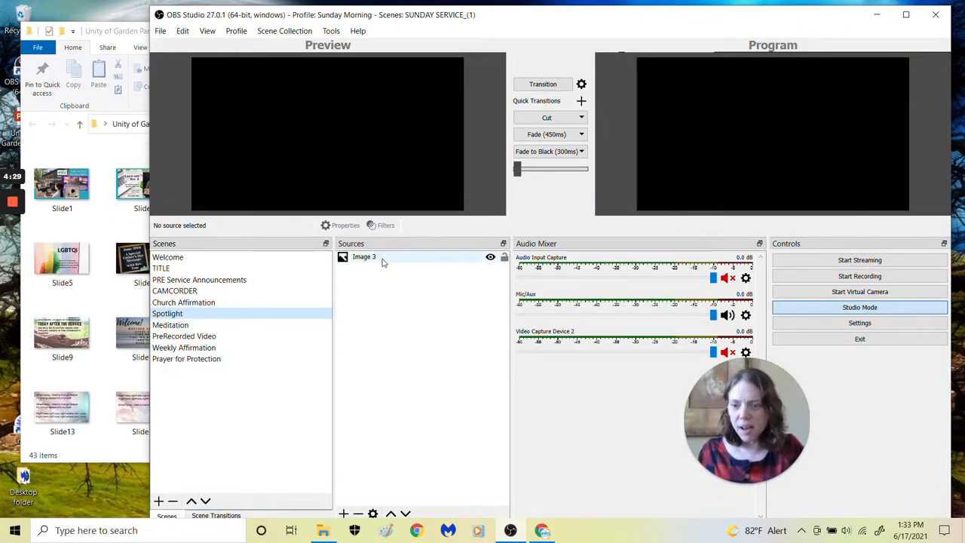
{"action": "left_click", "coordinate": [213, 268]}
{"action": "left_click", "coordinate": [212, 258]}
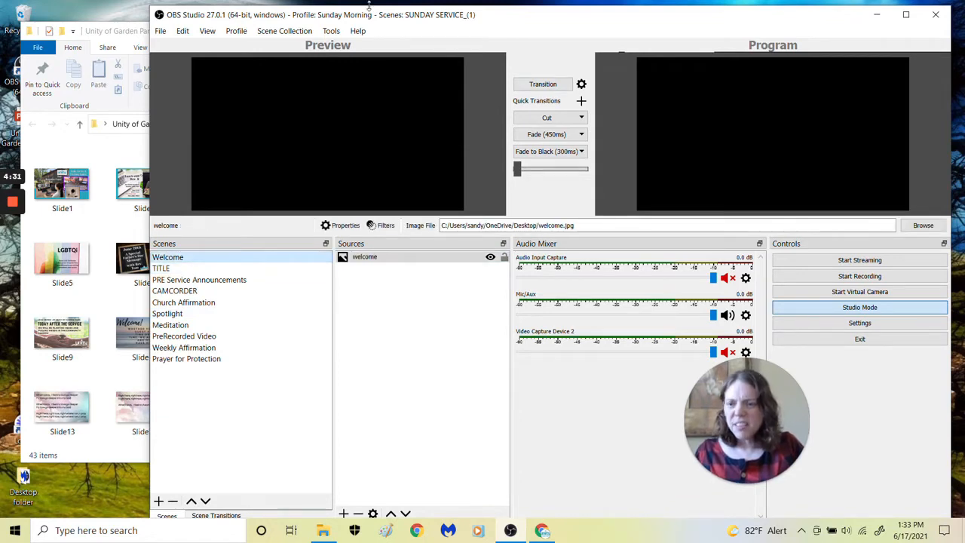
{"action": "left_click_drag", "start_coordinate": [117, 40], "coordinate": [103, 70]}
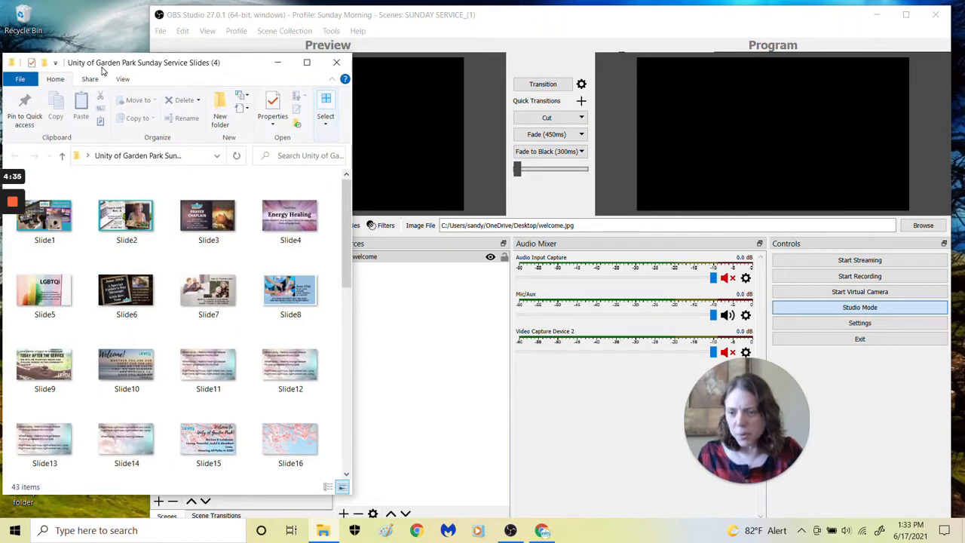
Set the Welcome scene's image source to Slide10 from the exported slides folder on the Desktop and check the scene in the preview
{"action": "double_click", "coordinate": [401, 258]}
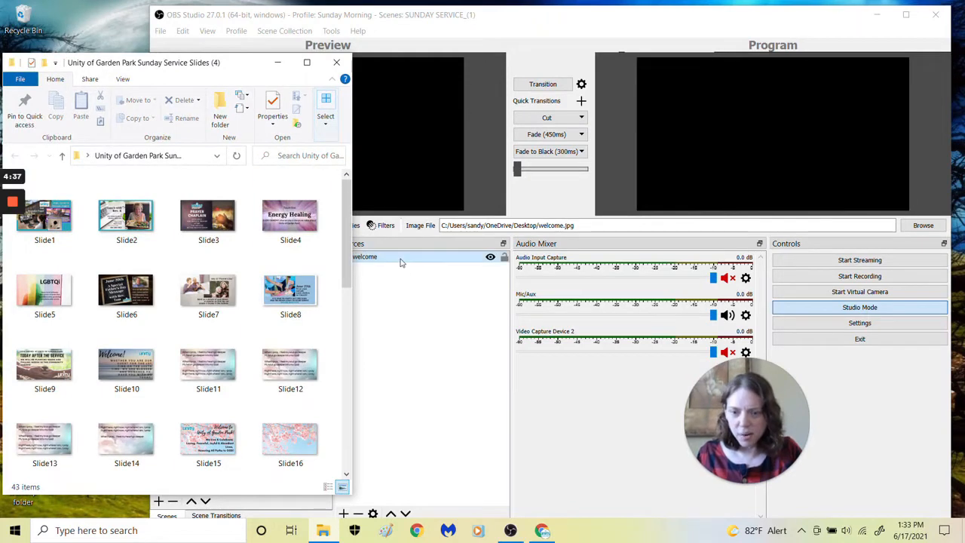
{"action": "left_click", "coordinate": [739, 349]}
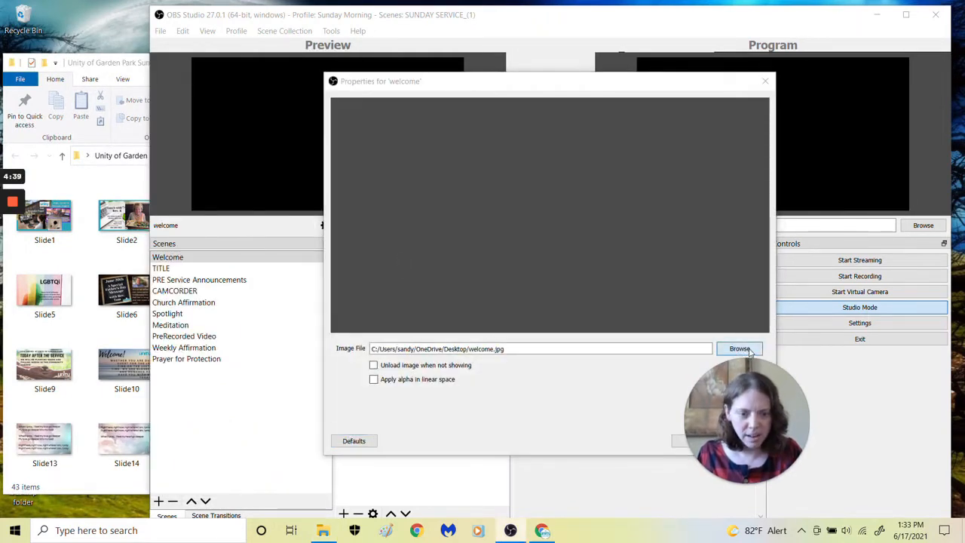
{"action": "double_click", "coordinate": [555, 184]}
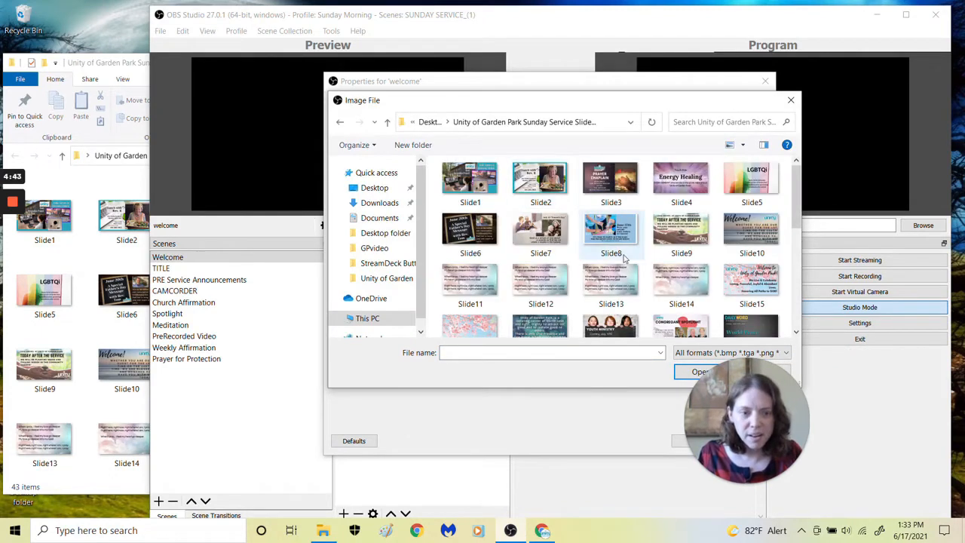
{"action": "left_click", "coordinate": [761, 236]}
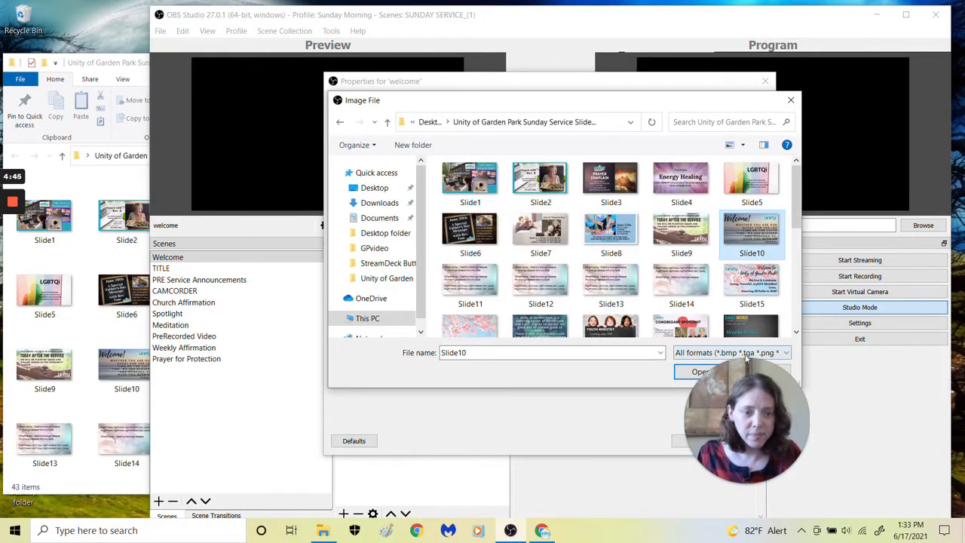
{"action": "left_click_drag", "start_coordinate": [747, 398], "coordinate": [890, 412]}
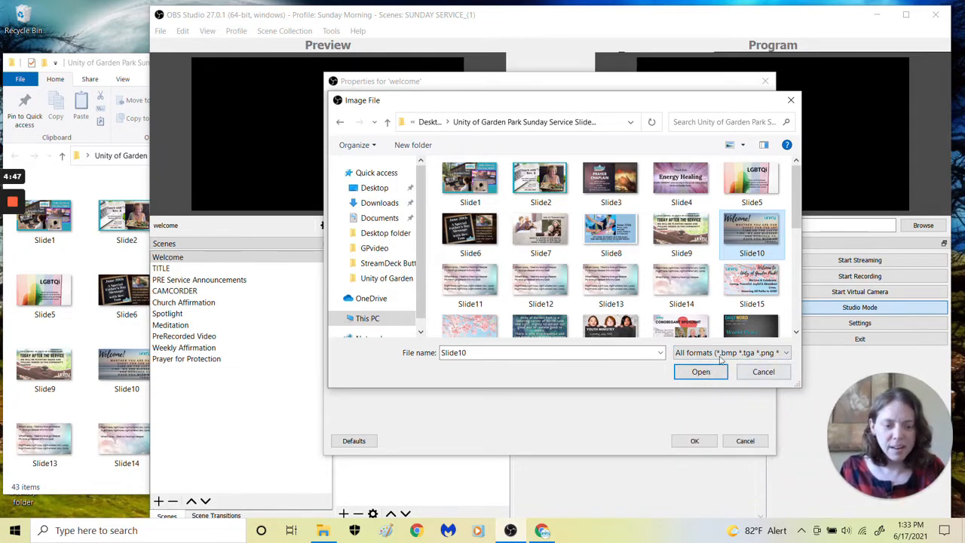
{"action": "left_click", "coordinate": [700, 371]}
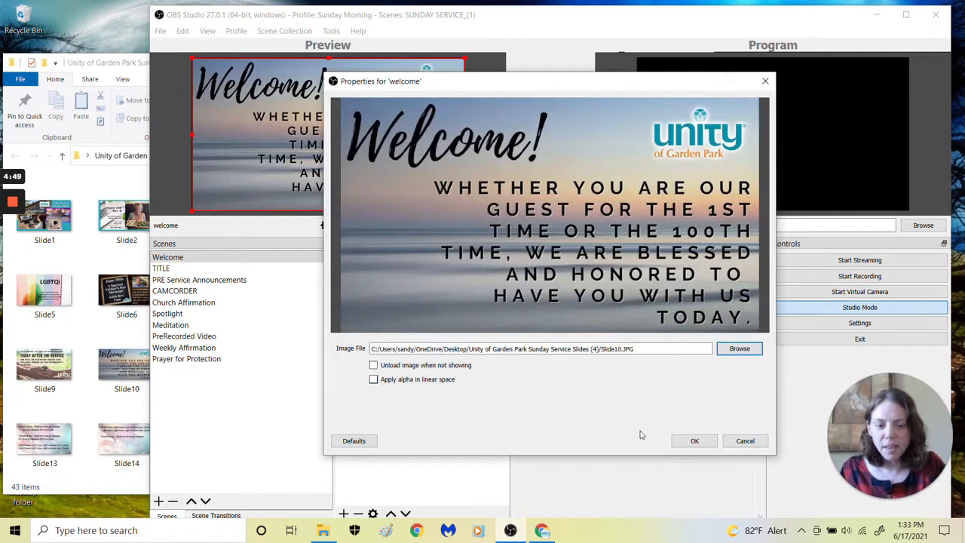
{"action": "left_click", "coordinate": [695, 440]}
{"action": "left_click", "coordinate": [181, 268]}
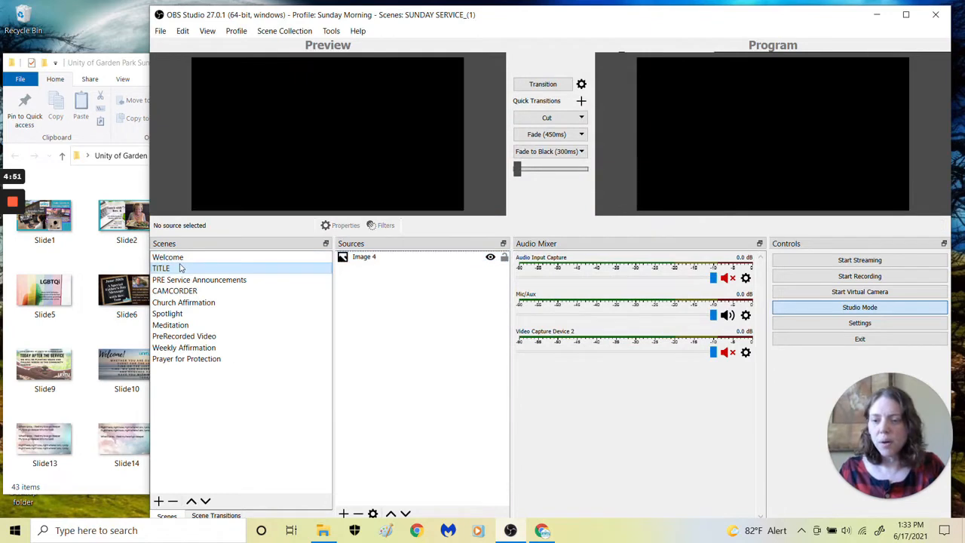
{"action": "left_click", "coordinate": [181, 257]}
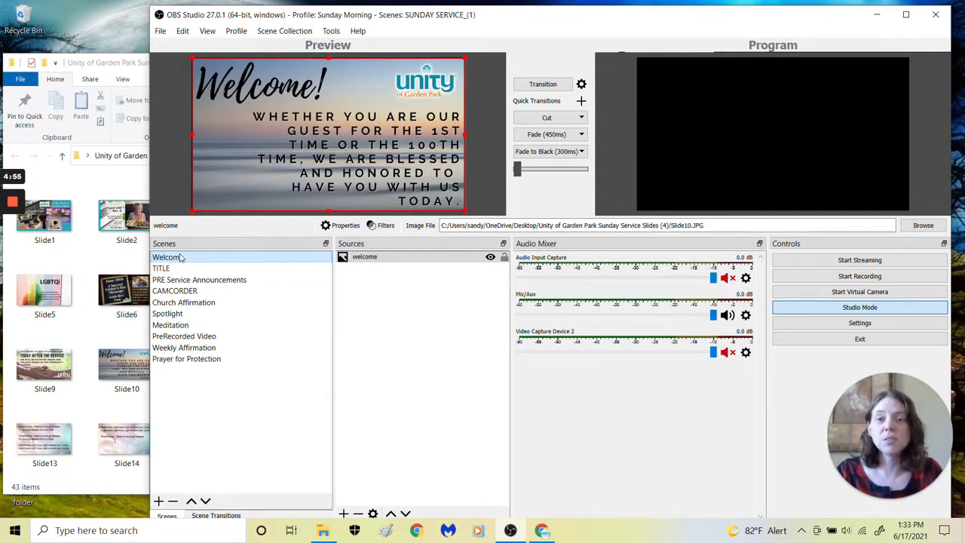
Replace the image file of Image 4 in the TITLE scene with Slide27 from the exported slides folder
{"action": "left_click", "coordinate": [181, 268]}
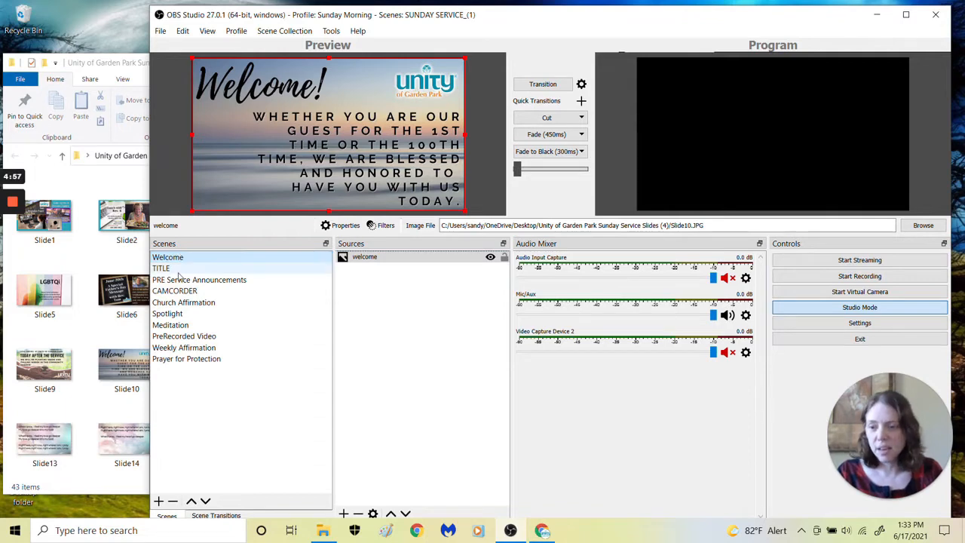
{"action": "left_click", "coordinate": [355, 258]}
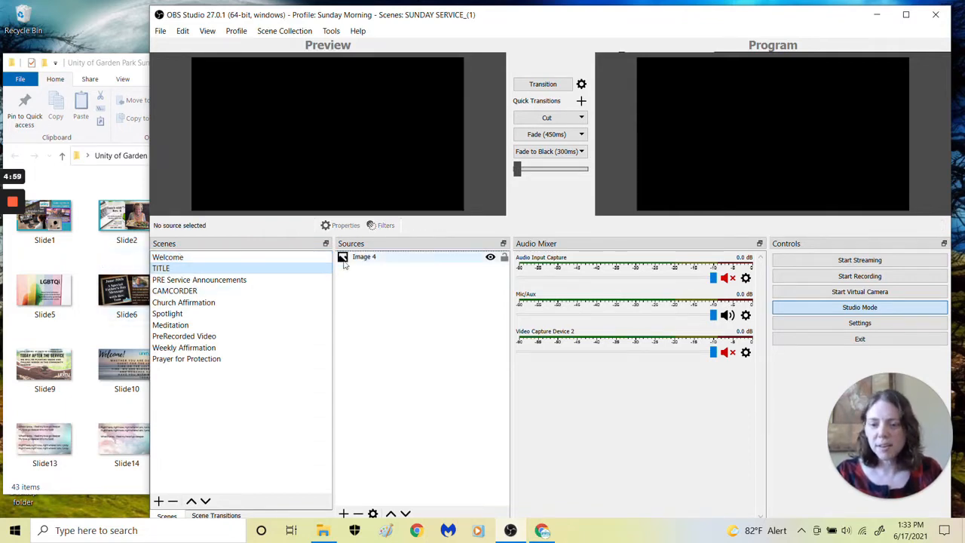
{"action": "double_click", "coordinate": [356, 260]}
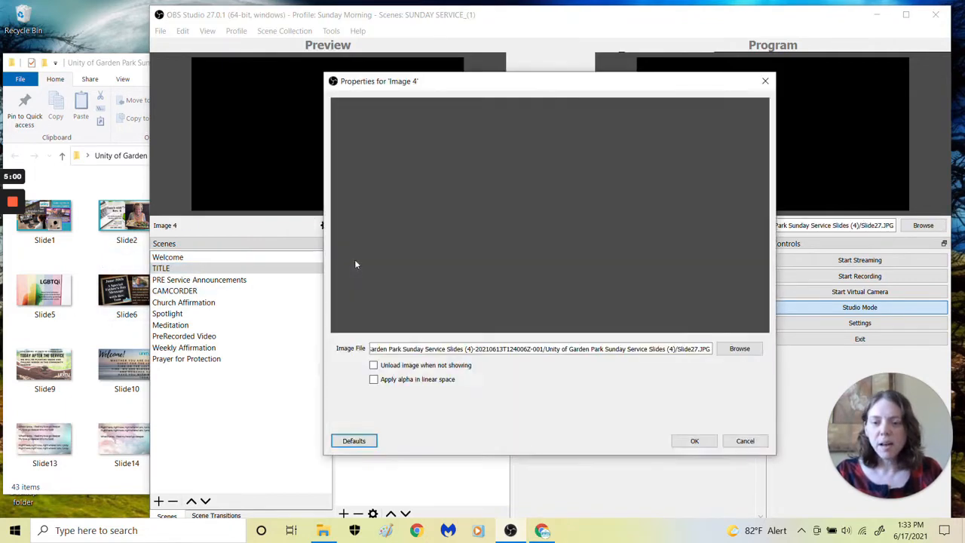
{"action": "left_click", "coordinate": [730, 352]}
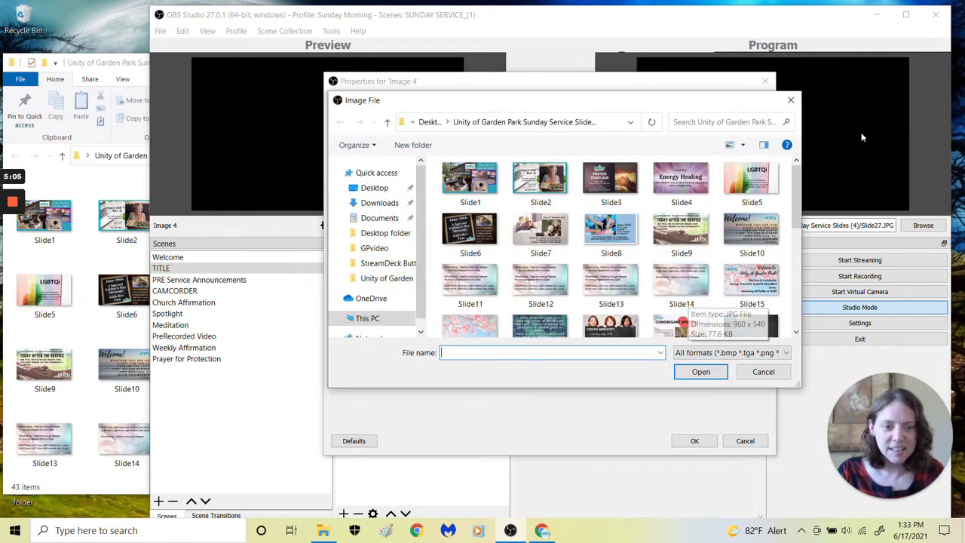
{"action": "left_click_drag", "start_coordinate": [796, 206], "coordinate": [812, 283]}
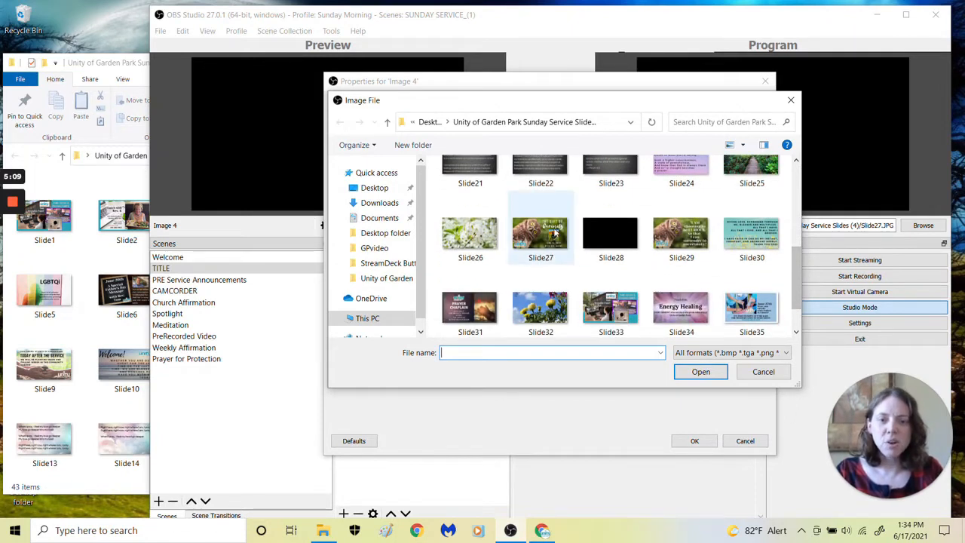
{"action": "double_click", "coordinate": [556, 236]}
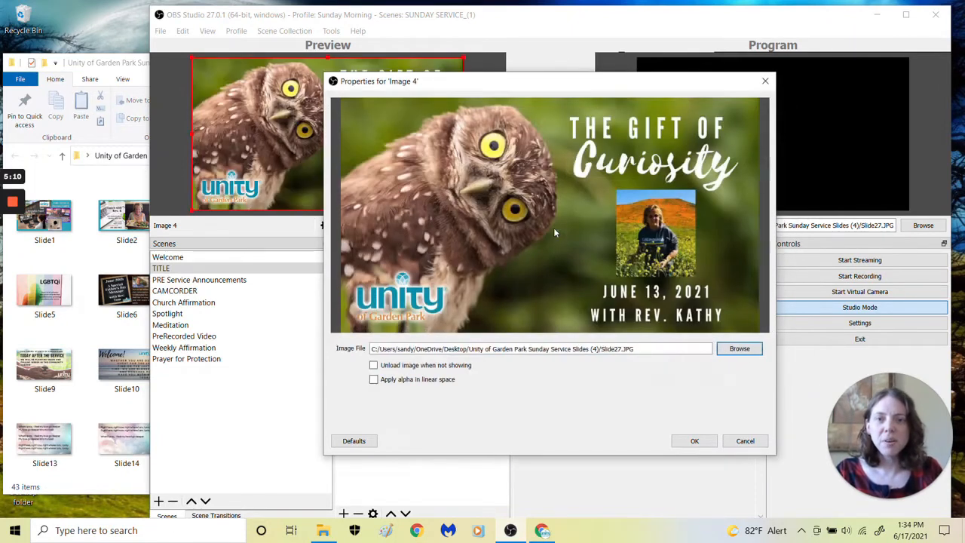
{"action": "left_click", "coordinate": [693, 442]}
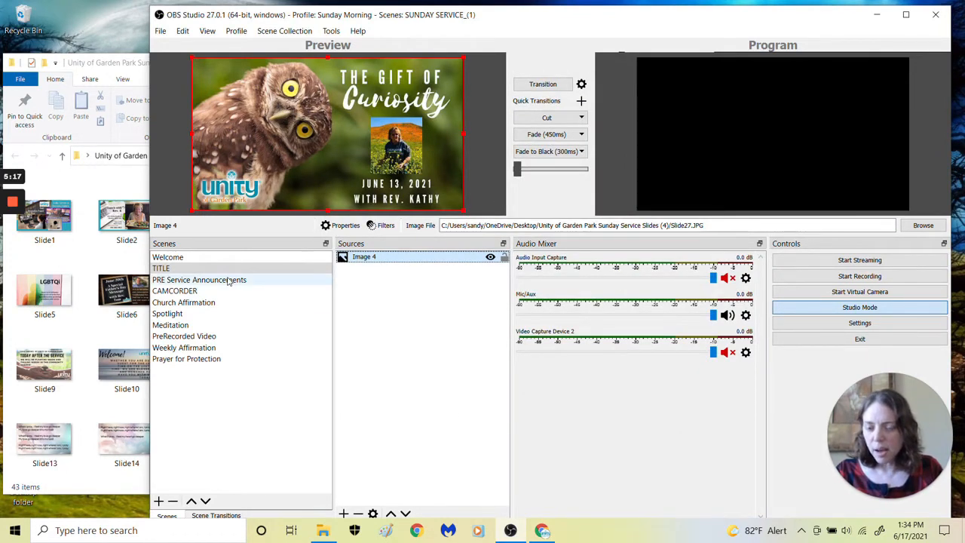
Find the congregant spotlight slide and set the Spotlight scene's Image 3 source to Slide19 from the exported slides folder
{"action": "left_click", "coordinate": [228, 314]}
{"action": "left_click", "coordinate": [105, 324]}
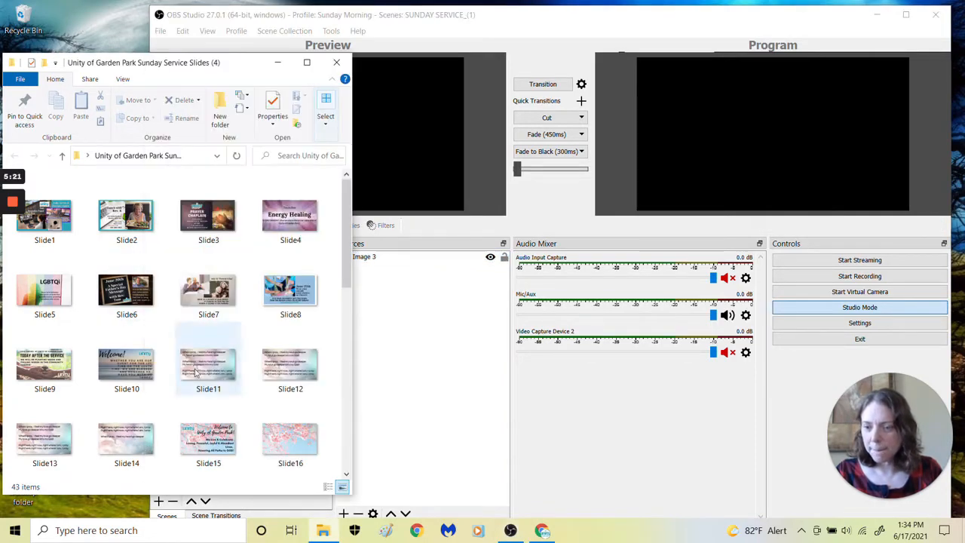
{"action": "scroll", "coordinate": [200, 369], "scroll_direction": "down", "scroll_amount": 1}
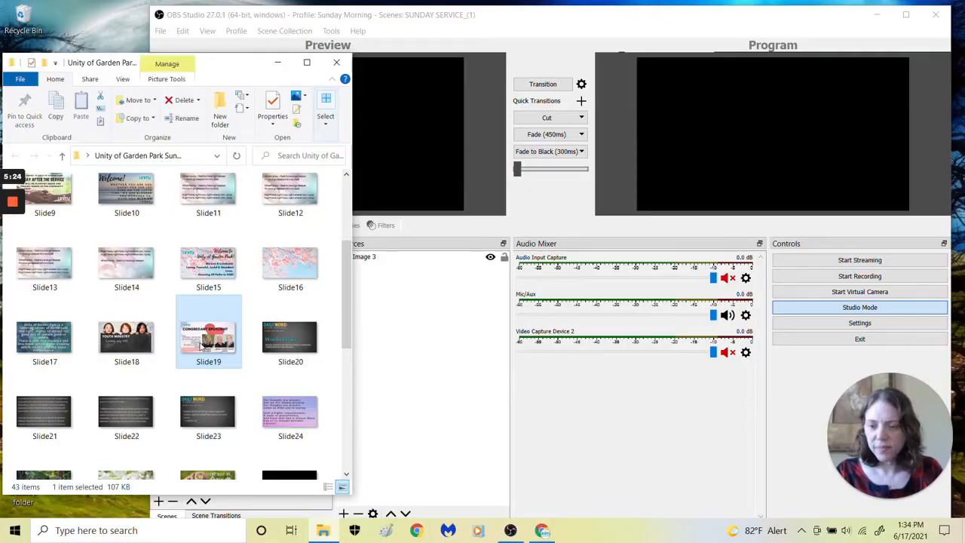
{"action": "left_click", "coordinate": [426, 370]}
{"action": "double_click", "coordinate": [359, 256]}
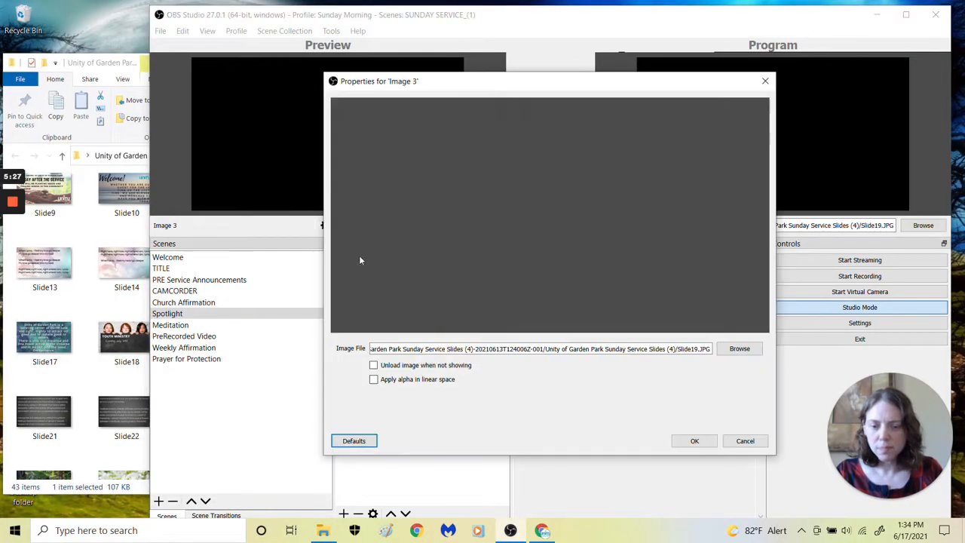
{"action": "left_click", "coordinate": [743, 352]}
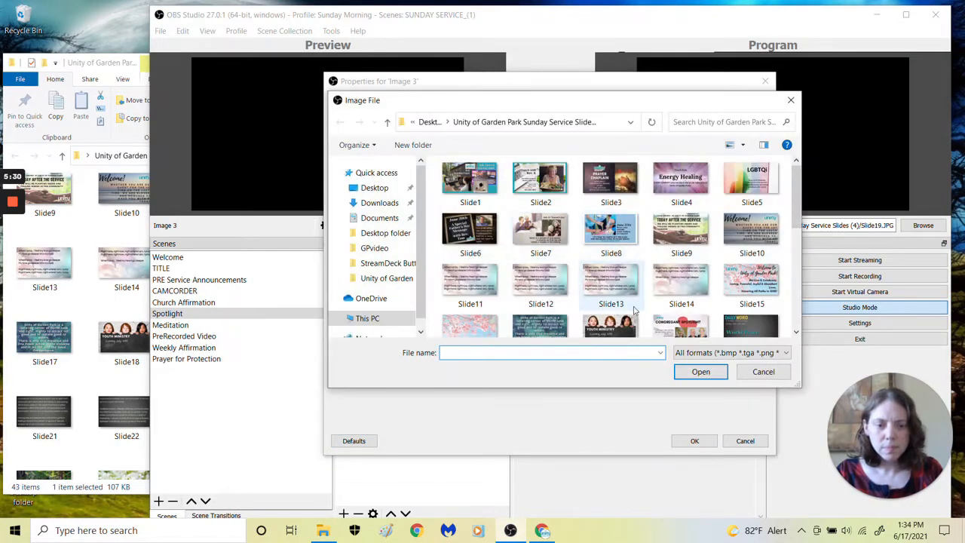
{"action": "double_click", "coordinate": [699, 326]}
{"action": "left_click", "coordinate": [695, 440]}
Set the image file of Image 5 in the Meditation scene to Slide25, the forest path picture
{"action": "left_click", "coordinate": [238, 326]}
{"action": "left_click", "coordinate": [381, 258]}
{"action": "left_click", "coordinate": [369, 269]}
{"action": "double_click", "coordinate": [383, 281]}
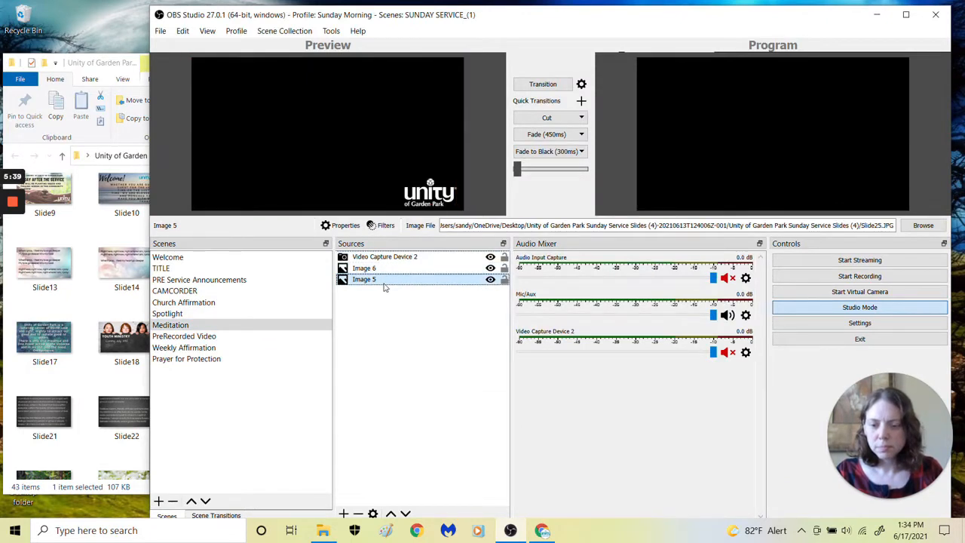
{"action": "left_click", "coordinate": [733, 348]}
{"action": "scroll", "coordinate": [754, 302], "scroll_direction": "down", "scroll_amount": 5}
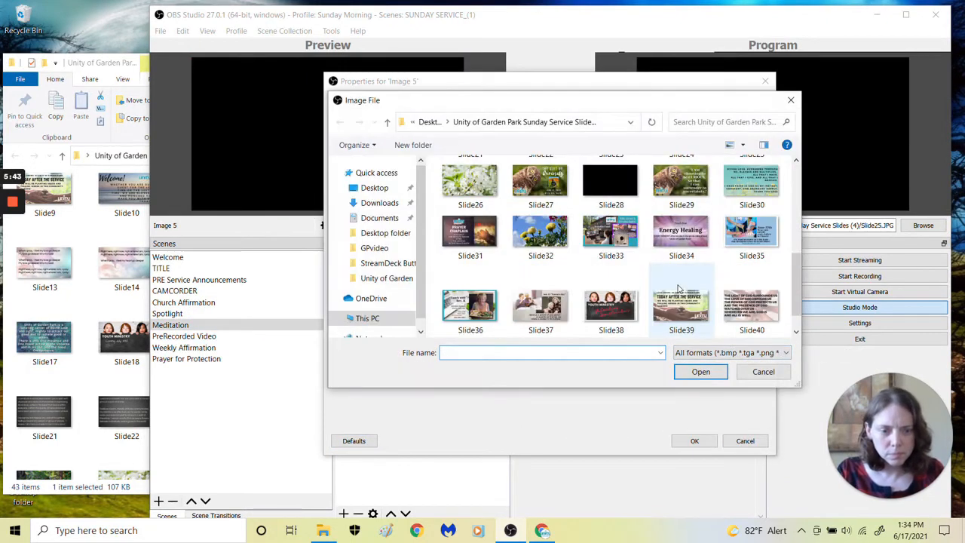
{"action": "scroll", "coordinate": [792, 287], "scroll_direction": "up", "scroll_amount": 2}
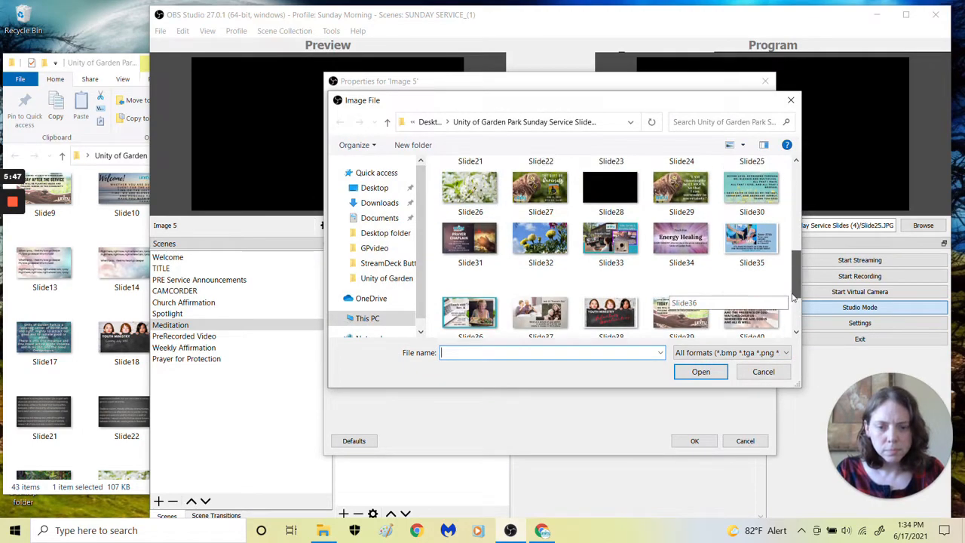
{"action": "left_click", "coordinate": [754, 203]}
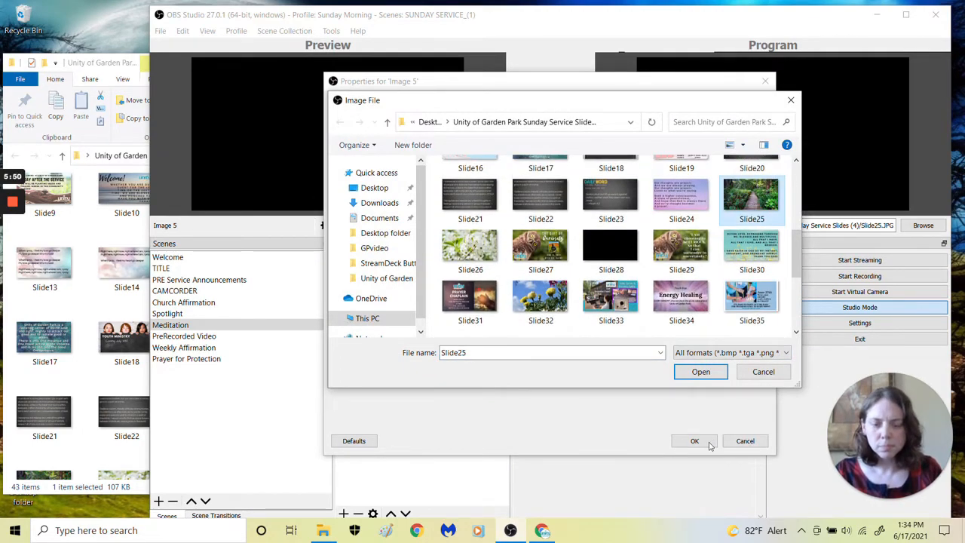
{"action": "left_click", "coordinate": [701, 371]}
{"action": "left_click", "coordinate": [695, 441]}
Set the Weekly Affirmation scene's image source to Slide29 from the exported slides folder on the Desktop
{"action": "left_click", "coordinate": [184, 348]}
{"action": "double_click", "coordinate": [364, 268]}
{"action": "left_click", "coordinate": [739, 348]}
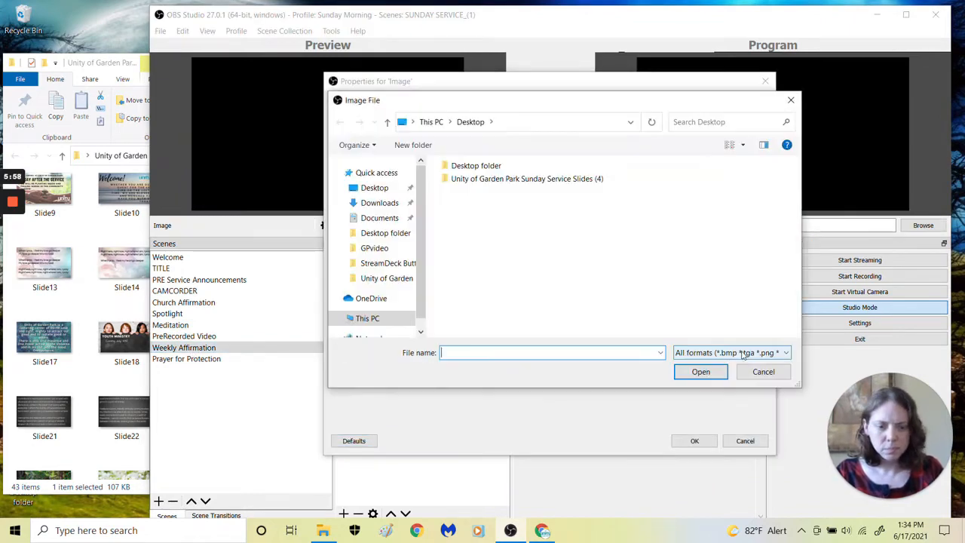
{"action": "double_click", "coordinate": [528, 179]}
{"action": "left_click_drag", "start_coordinate": [796, 196], "coordinate": [812, 275]}
{"action": "left_click", "coordinate": [681, 268]}
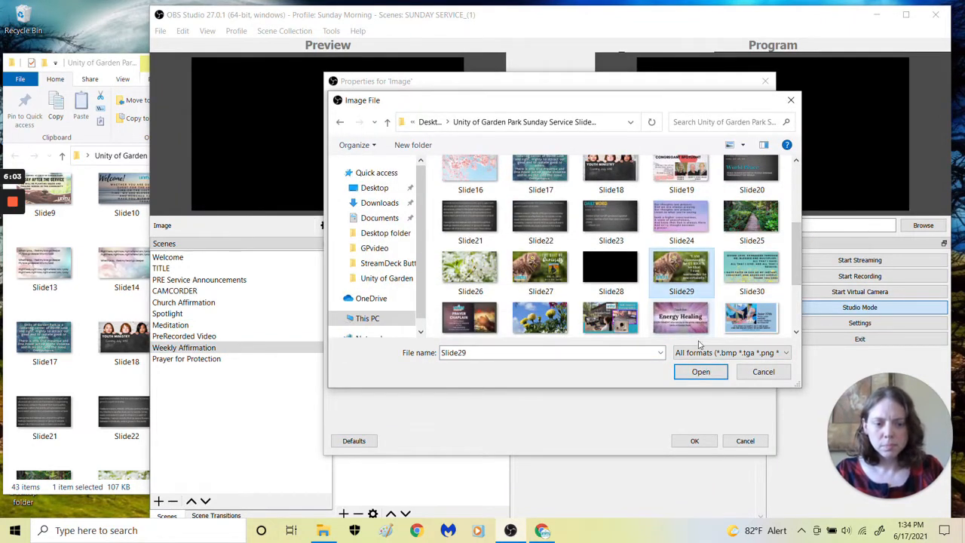
{"action": "left_click", "coordinate": [700, 372]}
{"action": "left_click", "coordinate": [695, 441]}
Set the image file of Image 7 in the Prayer for Protection scene to Slide40
{"action": "left_click", "coordinate": [187, 359]}
{"action": "double_click", "coordinate": [377, 257]}
{"action": "left_click", "coordinate": [732, 350]}
{"action": "scroll", "coordinate": [678, 256], "scroll_direction": "down", "scroll_amount": 5}
{"action": "double_click", "coordinate": [753, 257]}
{"action": "left_click", "coordinate": [707, 446]}
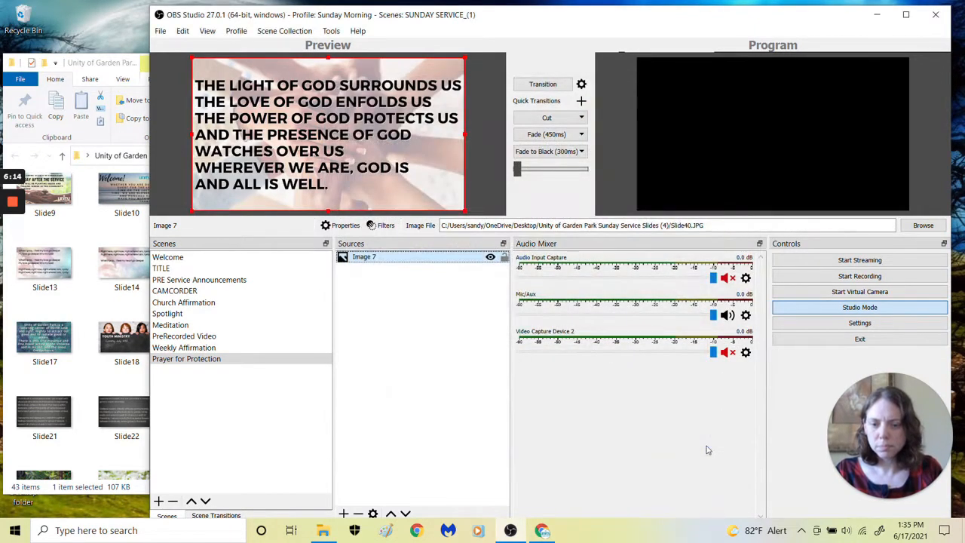
Check the PREservice Announcements slideshow's image files and remove that source from the PRE Service Announcements scene
{"action": "left_click", "coordinate": [179, 280]}
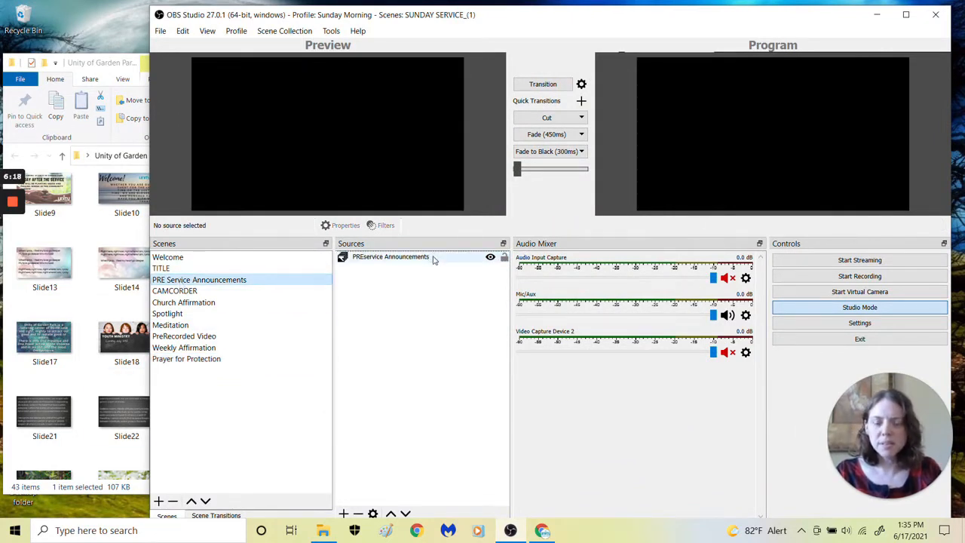
{"action": "double_click", "coordinate": [433, 257]}
{"action": "left_click_drag", "start_coordinate": [764, 353], "coordinate": [764, 402]}
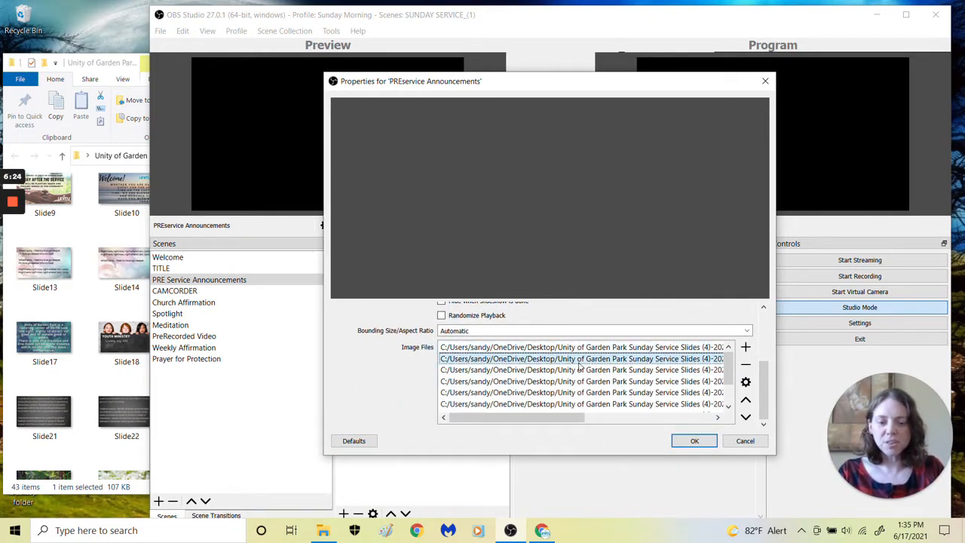
{"action": "left_click", "coordinate": [589, 404]}
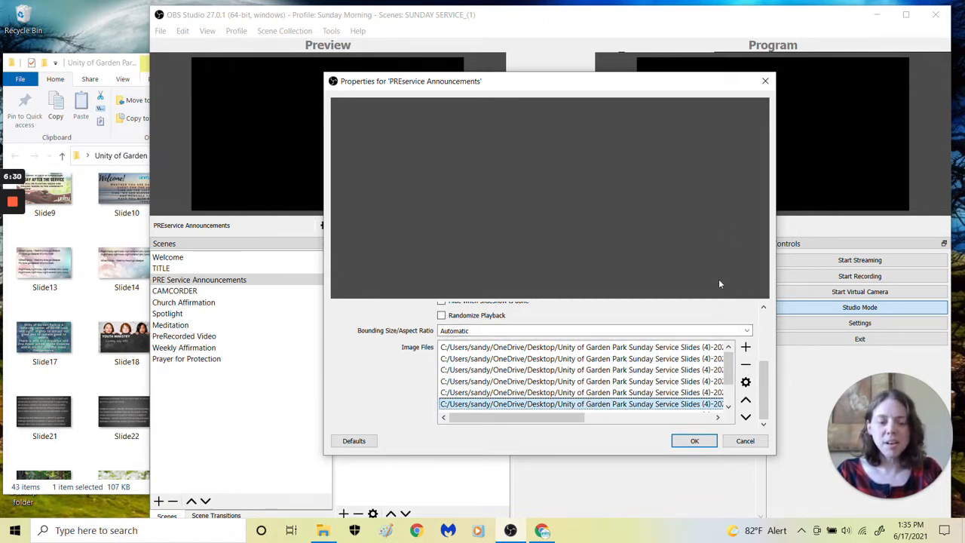
{"action": "left_click", "coordinate": [695, 441]}
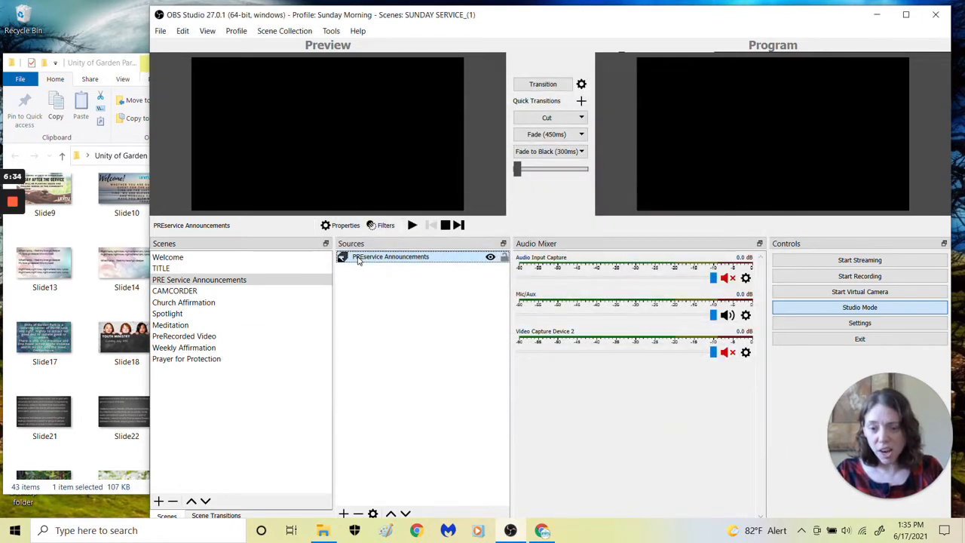
{"action": "left_click", "coordinate": [358, 514]}
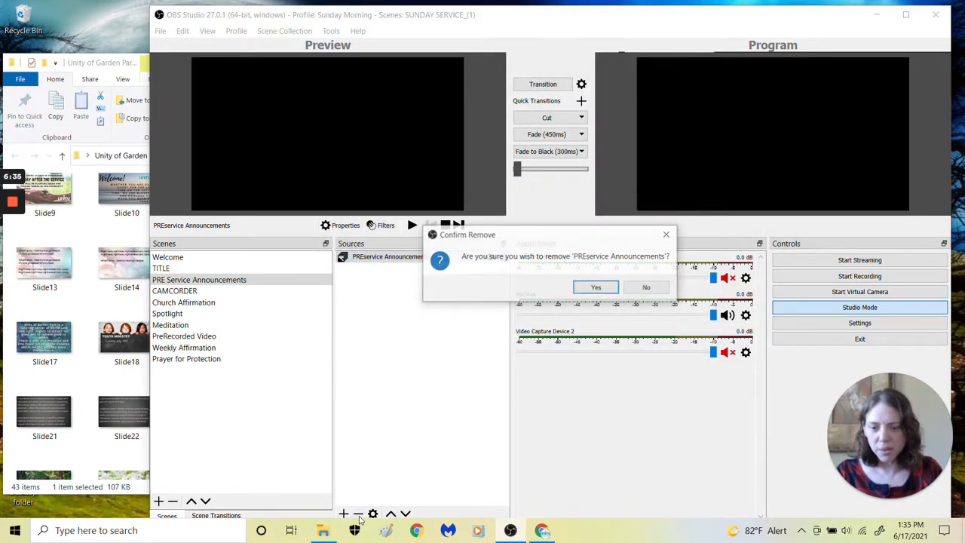
{"action": "left_click", "coordinate": [597, 287]}
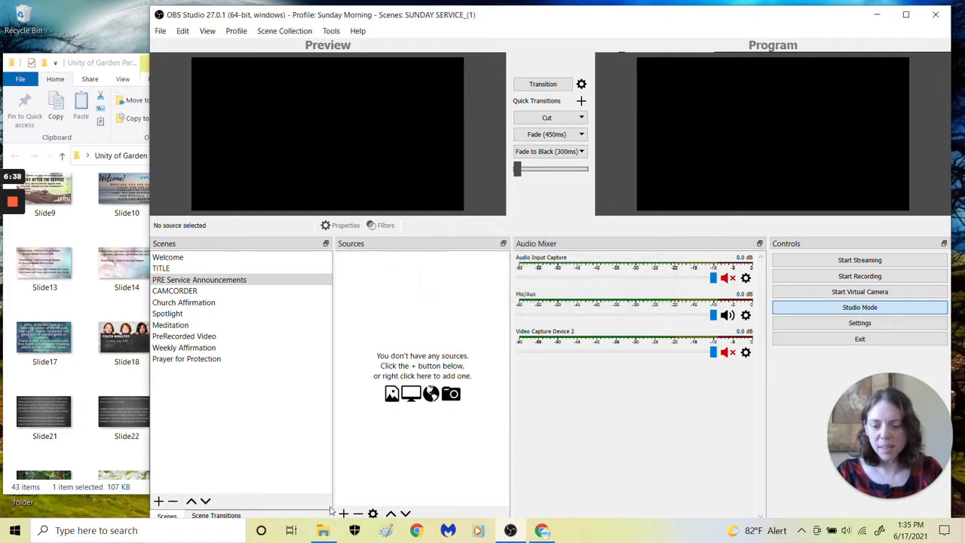
Add a new Image Slide Show source named Announcements to the PRE Service Announcements scene
{"action": "left_click", "coordinate": [344, 514]}
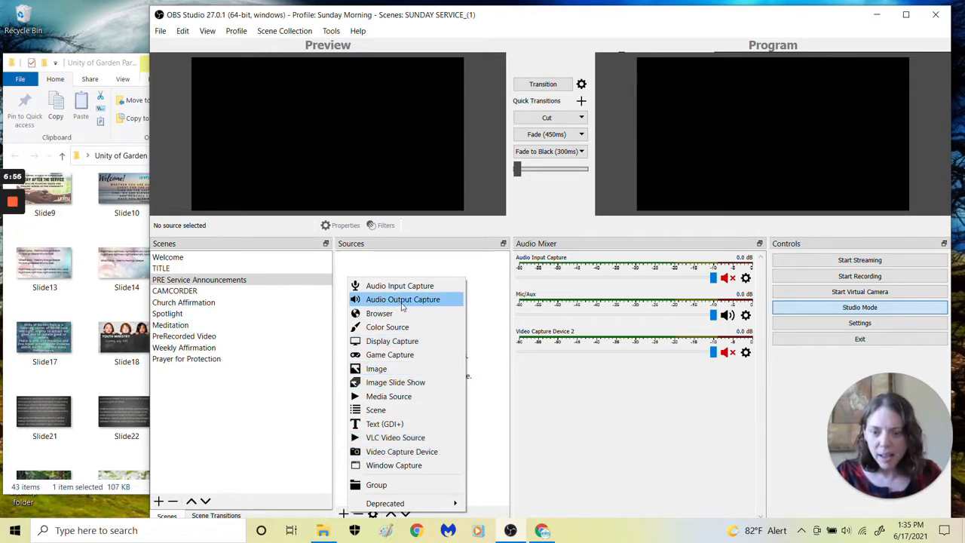
{"action": "left_click", "coordinate": [411, 382]}
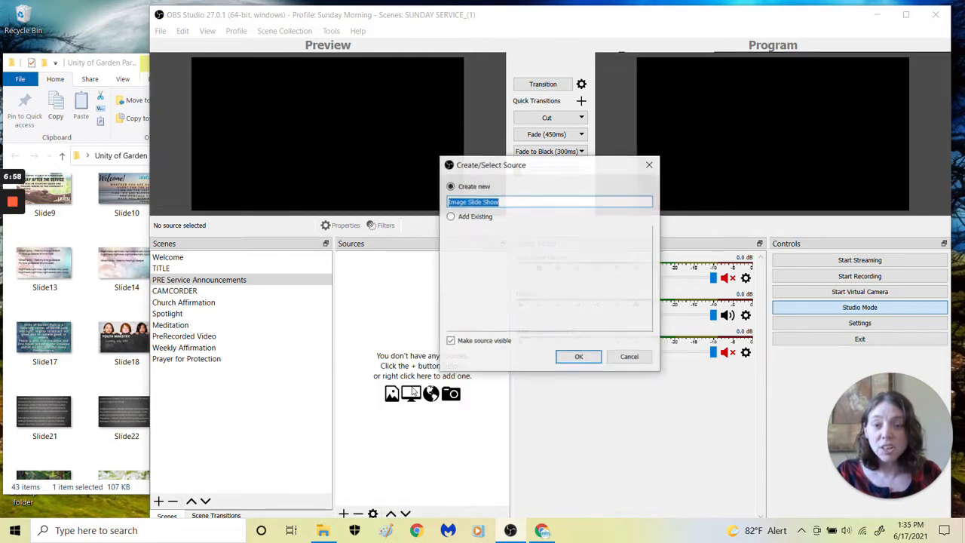
{"action": "key", "text": "BackSpace"}
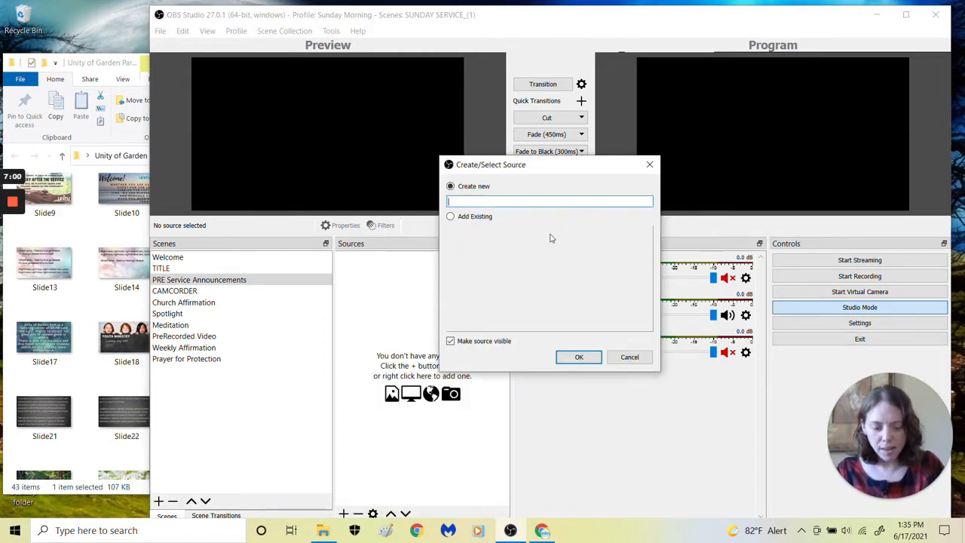
{"action": "type", "text": "Announcements"}
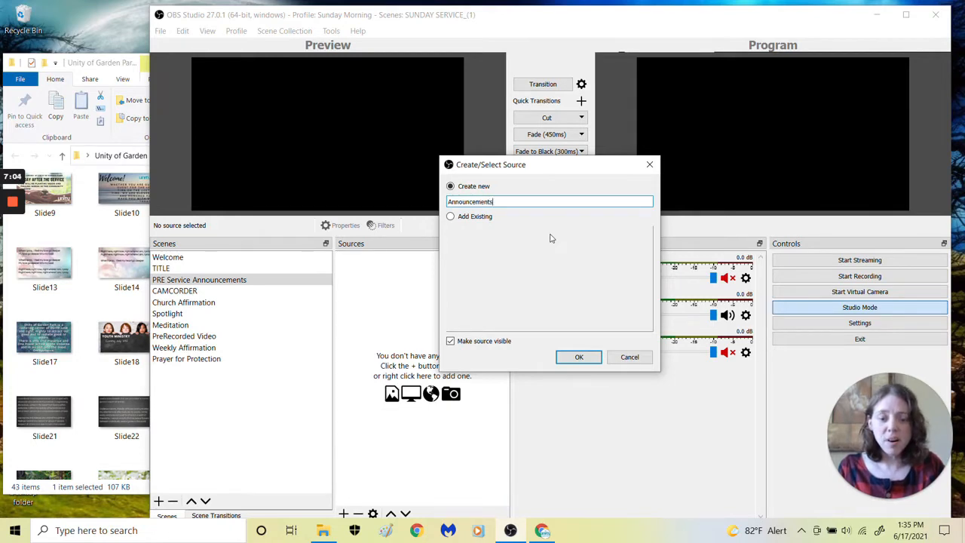
{"action": "left_click", "coordinate": [579, 357]}
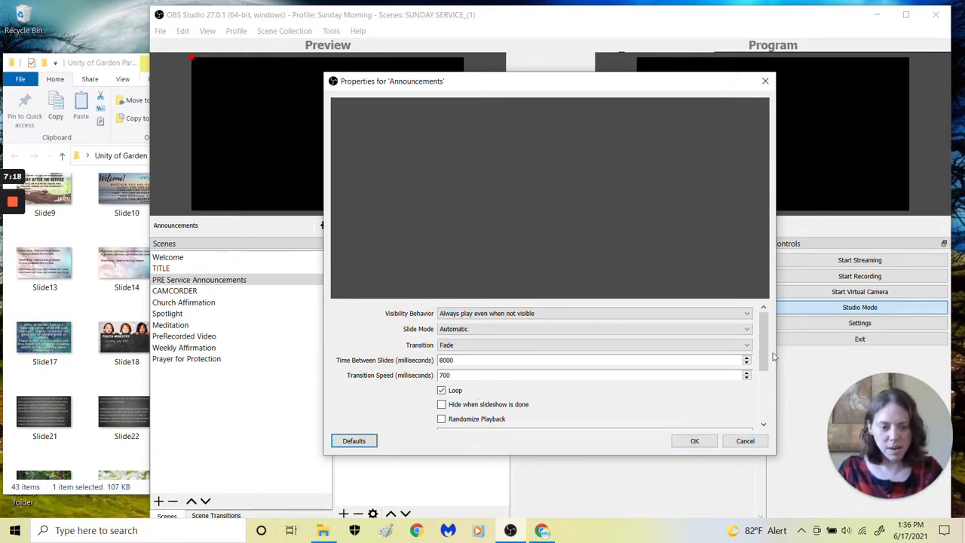
Add Slide1 and Slide2 from the exported Sunday service slides folder to the Announcements slideshow's image files
{"action": "left_click_drag", "start_coordinate": [764, 345], "coordinate": [770, 432]}
{"action": "left_click", "coordinate": [744, 347]}
{"action": "left_click", "coordinate": [777, 356]}
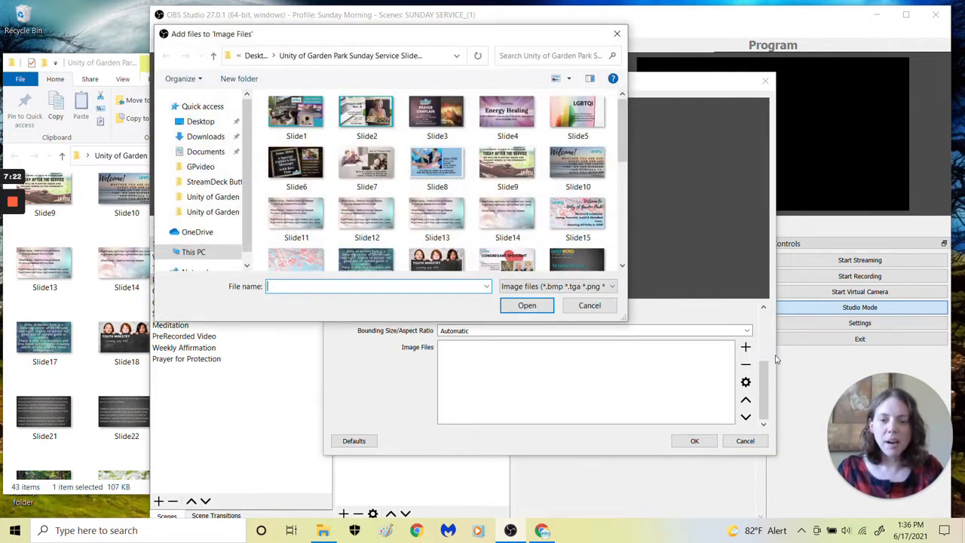
{"action": "left_click", "coordinate": [296, 119]}
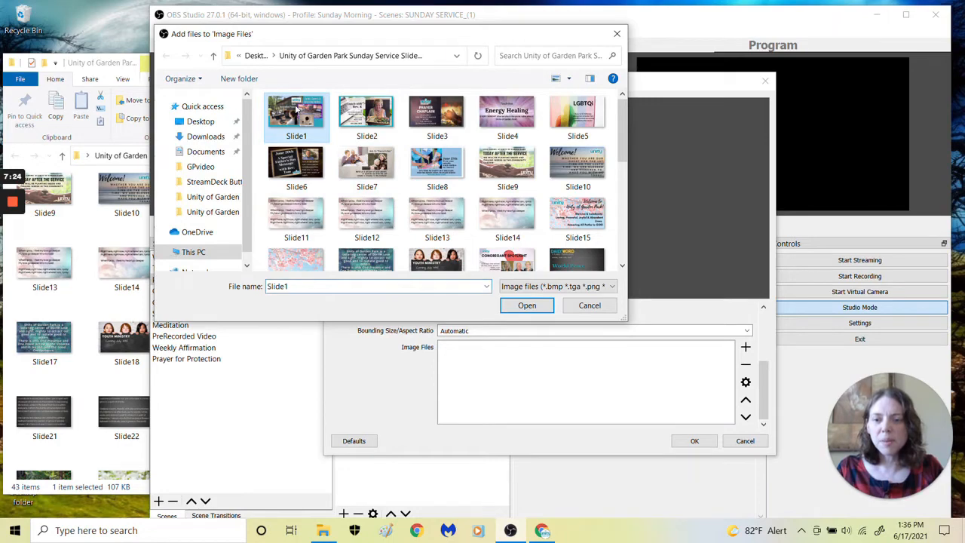
{"action": "left_click", "coordinate": [528, 306]}
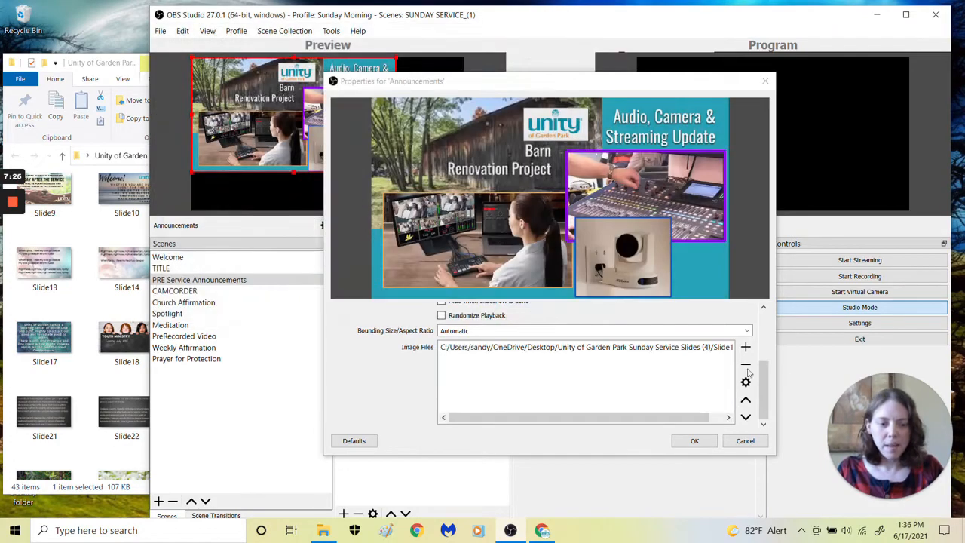
{"action": "left_click", "coordinate": [745, 347]}
{"action": "left_click", "coordinate": [777, 355]}
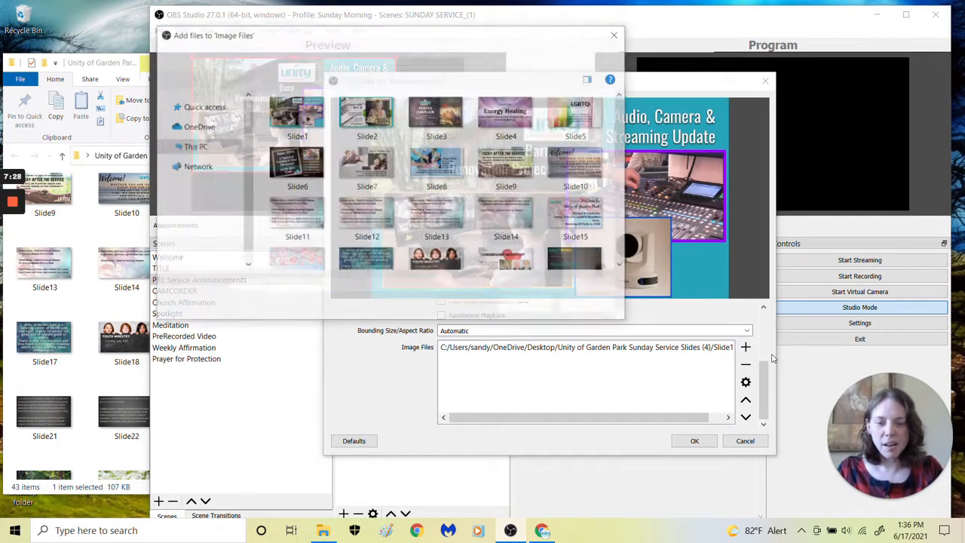
{"action": "left_click", "coordinate": [378, 118]}
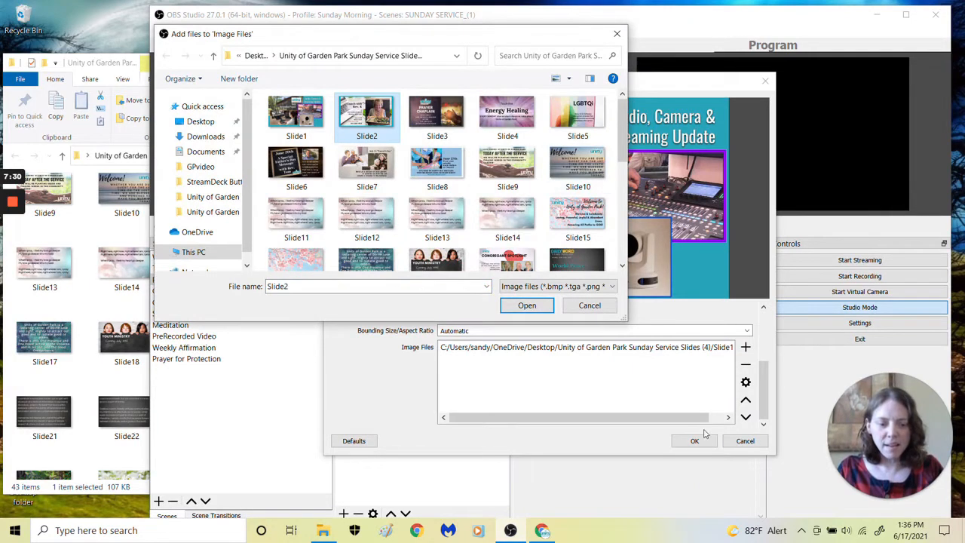
{"action": "left_click", "coordinate": [525, 305]}
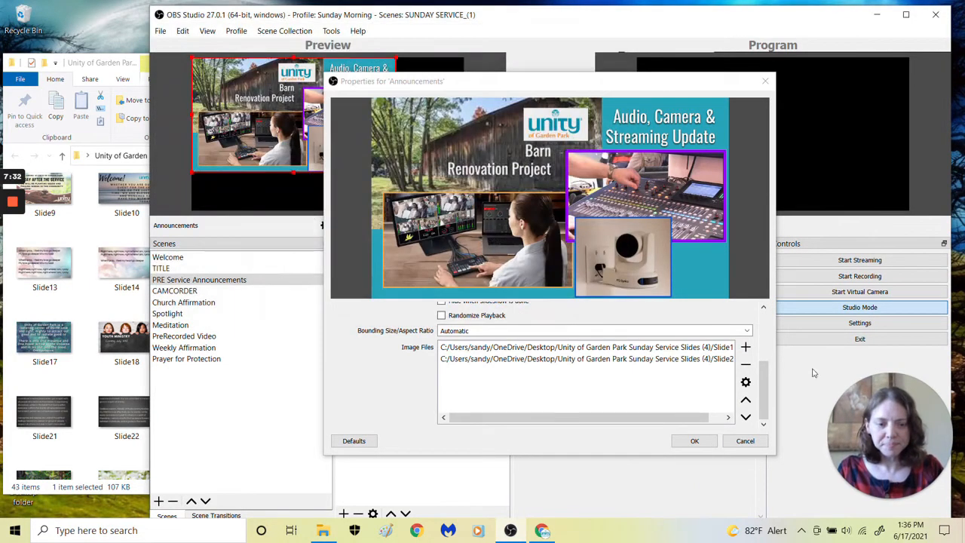
Add Slide3 and Slide4 to the Announcements slideshow's image files
{"action": "left_click", "coordinate": [745, 348]}
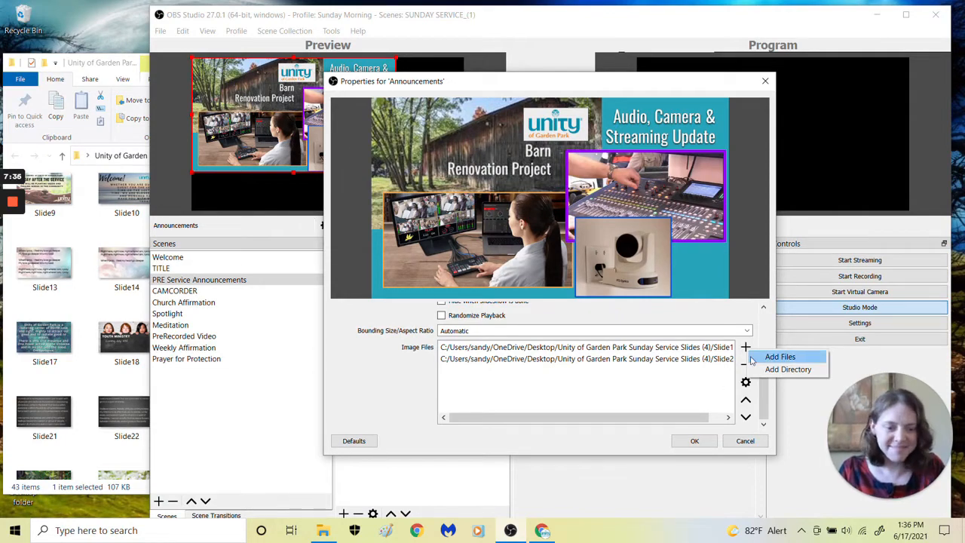
{"action": "left_click", "coordinate": [780, 357]}
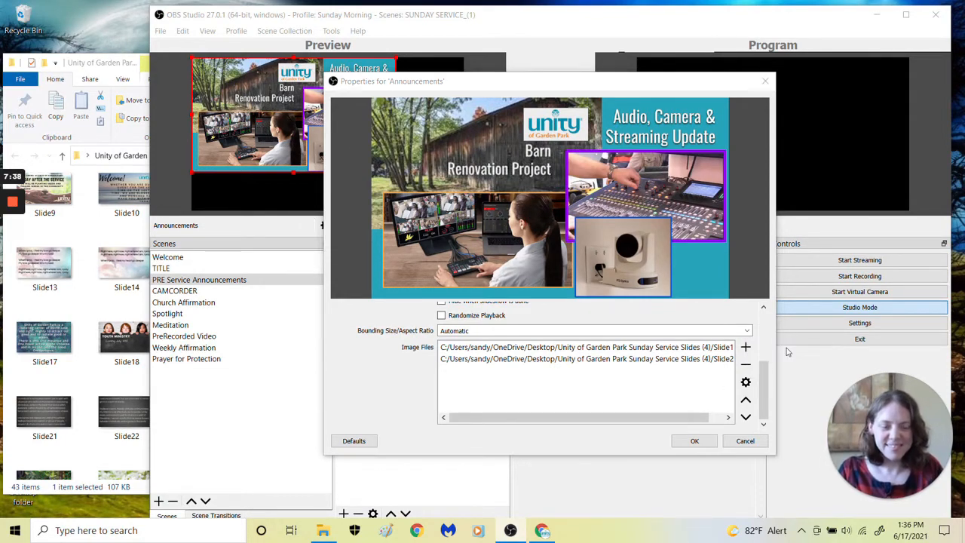
{"action": "left_click", "coordinate": [439, 113]}
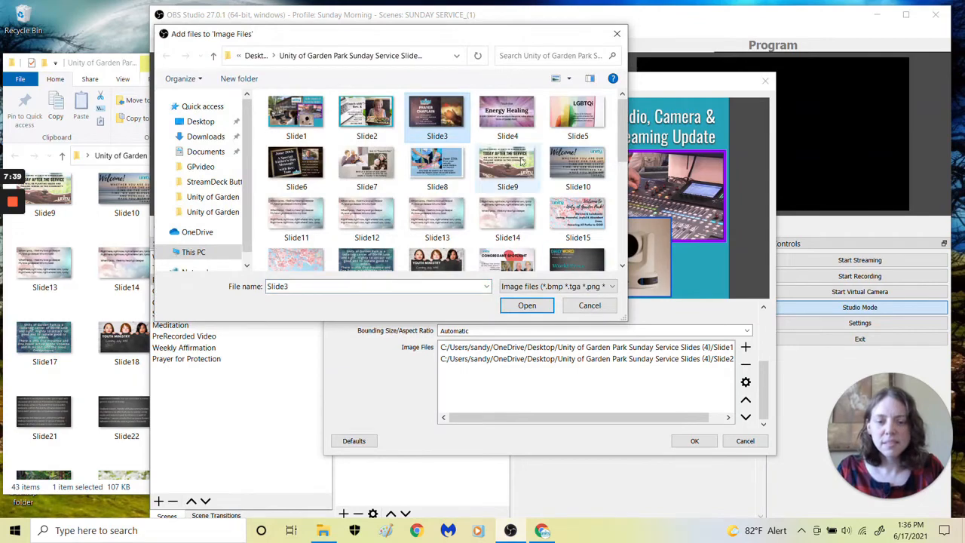
{"action": "left_click", "coordinate": [540, 307]}
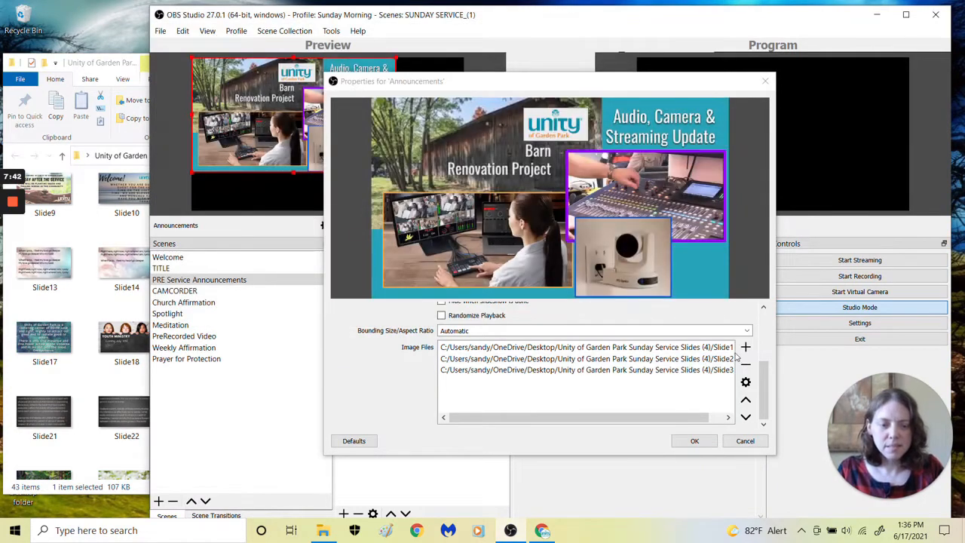
{"action": "left_click", "coordinate": [746, 347]}
{"action": "left_click", "coordinate": [780, 355]}
{"action": "left_click", "coordinate": [508, 115]}
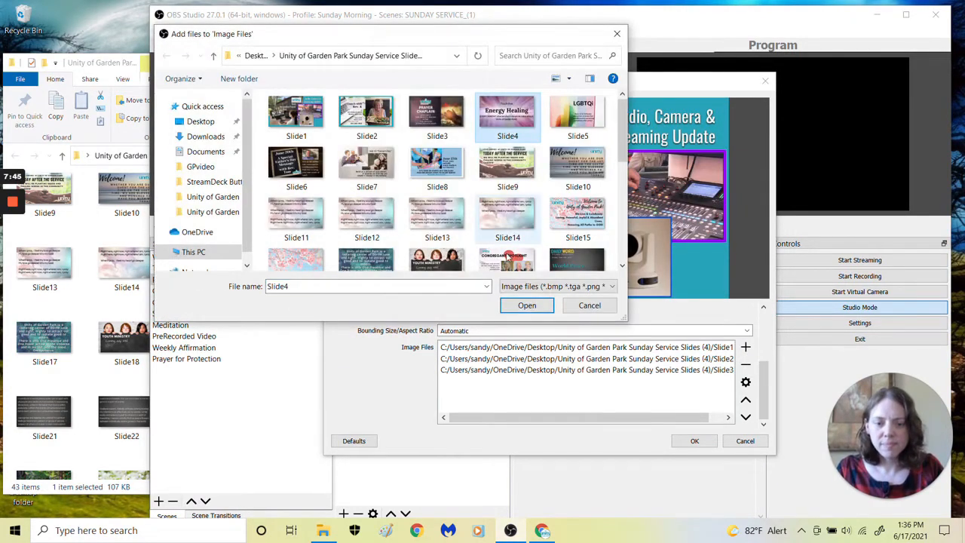
{"action": "left_click", "coordinate": [521, 304]}
Add Slide5 and Slide6 to the Announcements slideshow's image files
{"action": "left_click", "coordinate": [746, 348]}
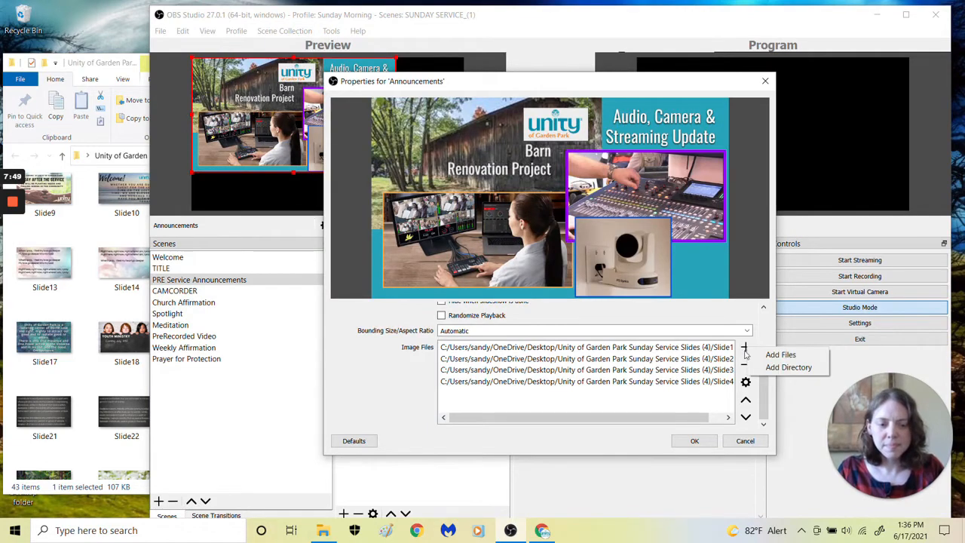
{"action": "left_click", "coordinate": [780, 356]}
{"action": "left_click", "coordinate": [578, 114]}
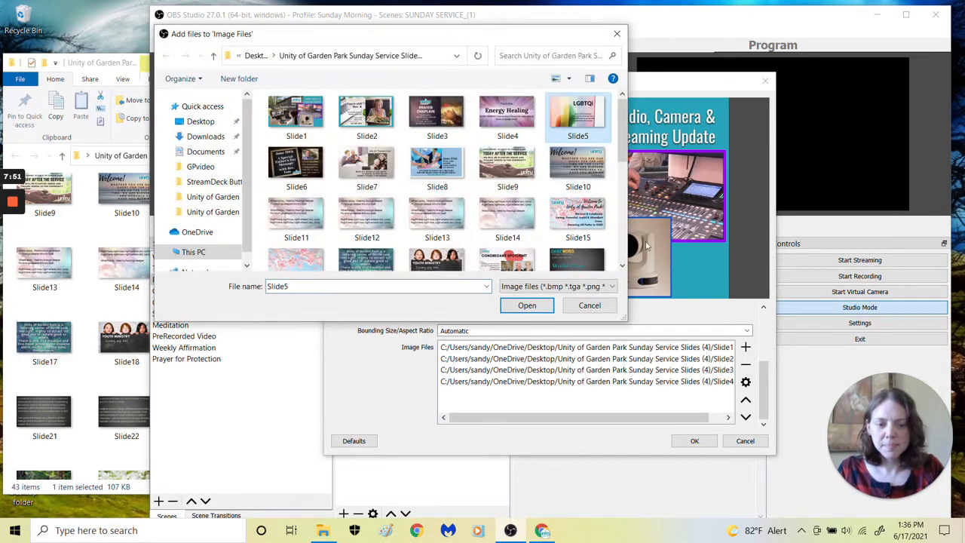
{"action": "left_click", "coordinate": [546, 310]}
{"action": "left_click", "coordinate": [746, 347]}
{"action": "left_click", "coordinate": [780, 355]}
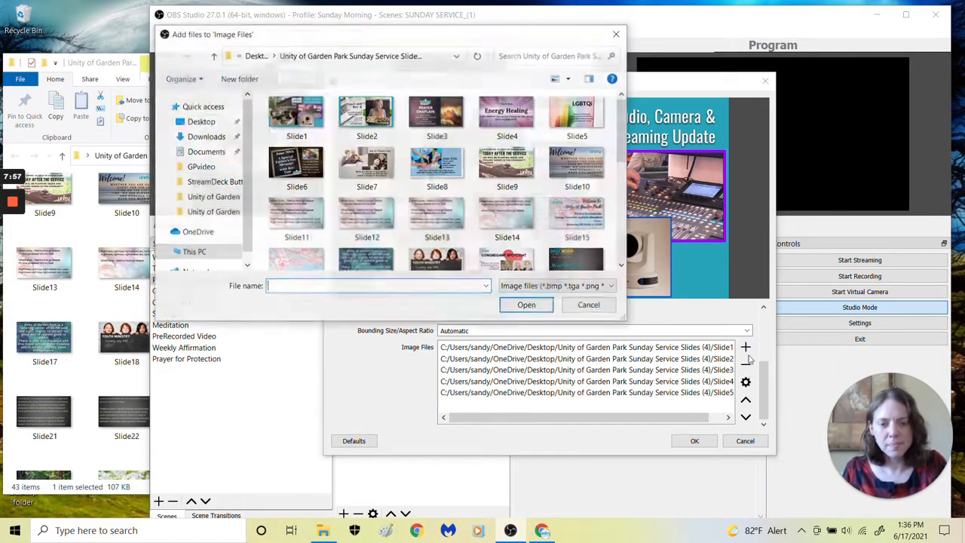
{"action": "left_click", "coordinate": [296, 162]}
{"action": "left_click", "coordinate": [525, 305]}
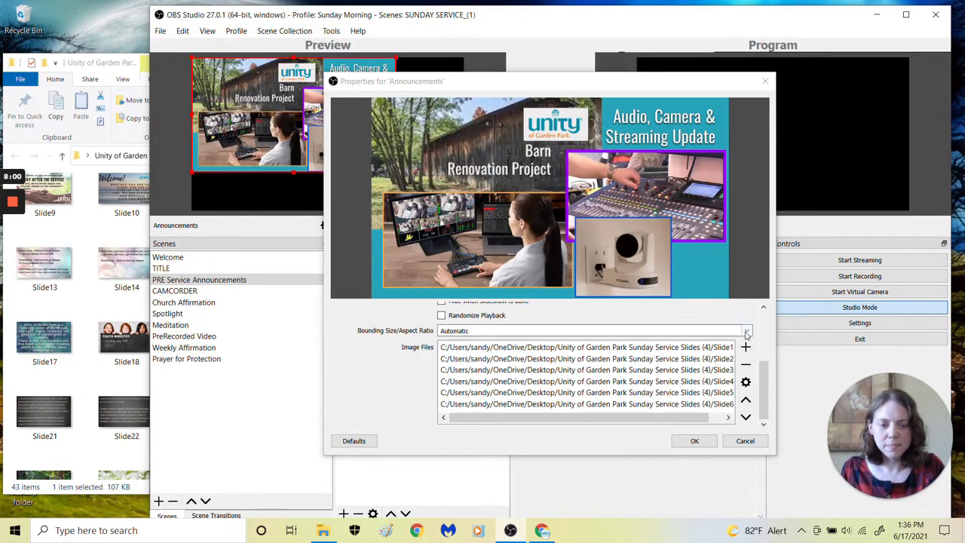
Add Slide7 and Slide8 to the Announcements slideshow's image files
{"action": "left_click", "coordinate": [746, 348]}
{"action": "left_click", "coordinate": [780, 355]}
{"action": "left_click", "coordinate": [355, 173]}
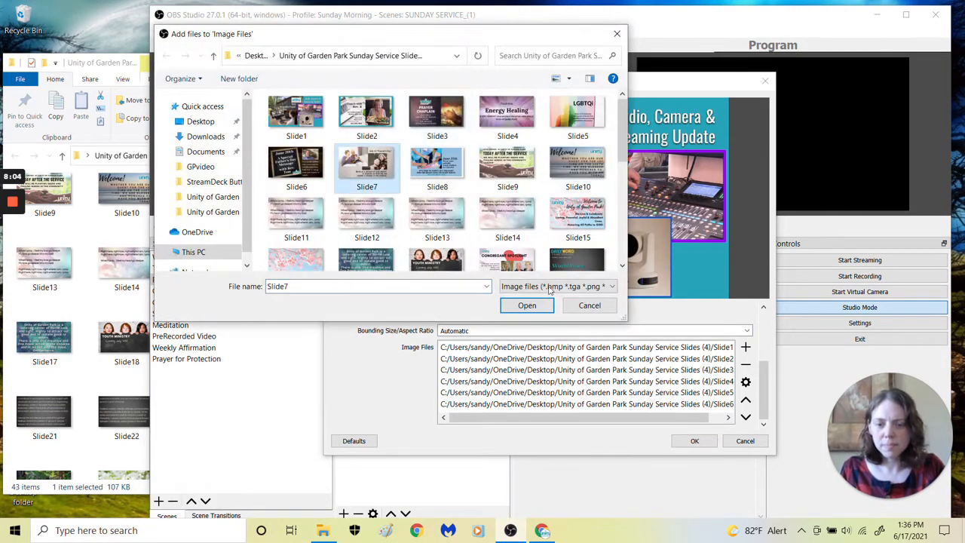
{"action": "left_click", "coordinate": [523, 304]}
{"action": "left_click", "coordinate": [746, 348]}
{"action": "left_click", "coordinate": [781, 354]}
{"action": "left_click", "coordinate": [437, 170]}
{"action": "left_click", "coordinate": [524, 305]}
Add Slide9 as the last image of the Announcements slideshow and accept the source's properties
{"action": "left_click", "coordinate": [746, 348]}
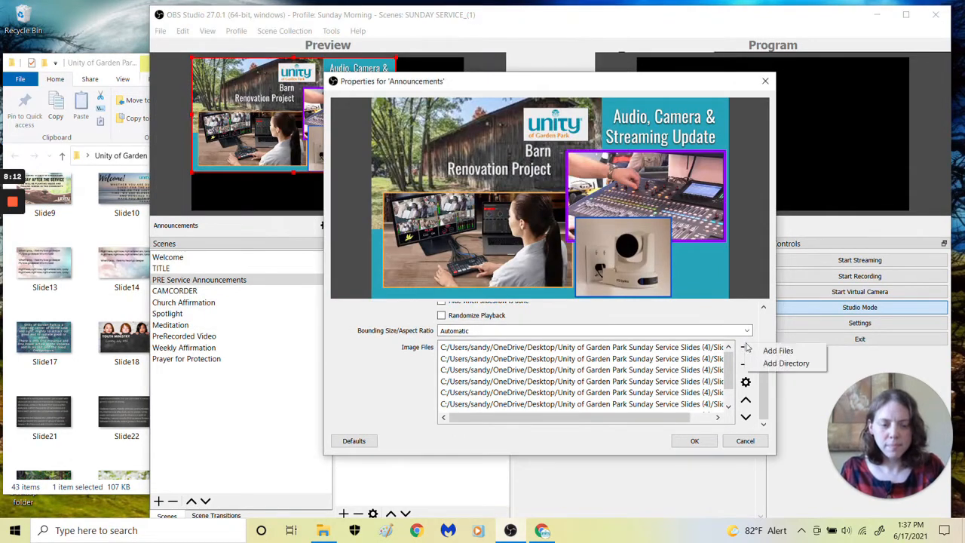
{"action": "left_click", "coordinate": [780, 351]}
{"action": "left_click", "coordinate": [516, 171]}
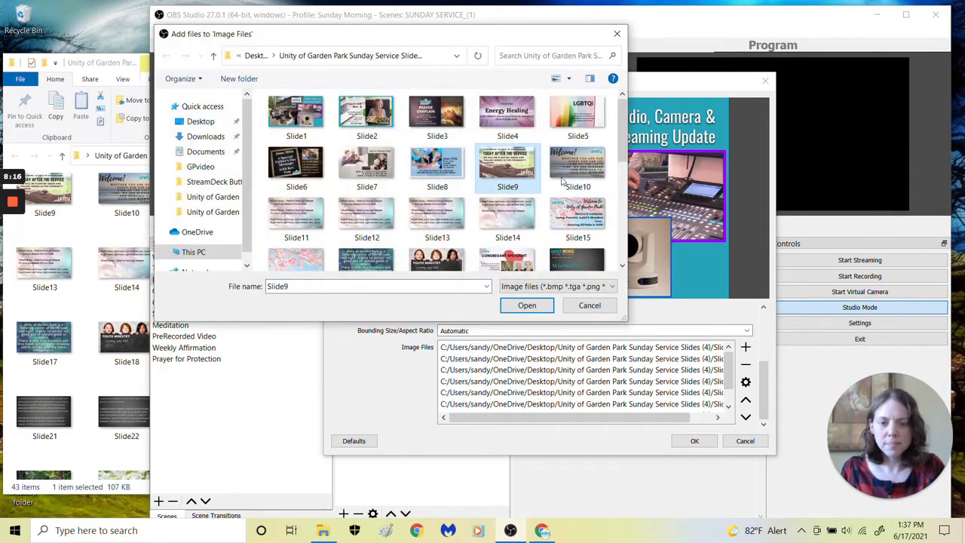
{"action": "left_click", "coordinate": [518, 309]}
{"action": "left_click", "coordinate": [692, 441]}
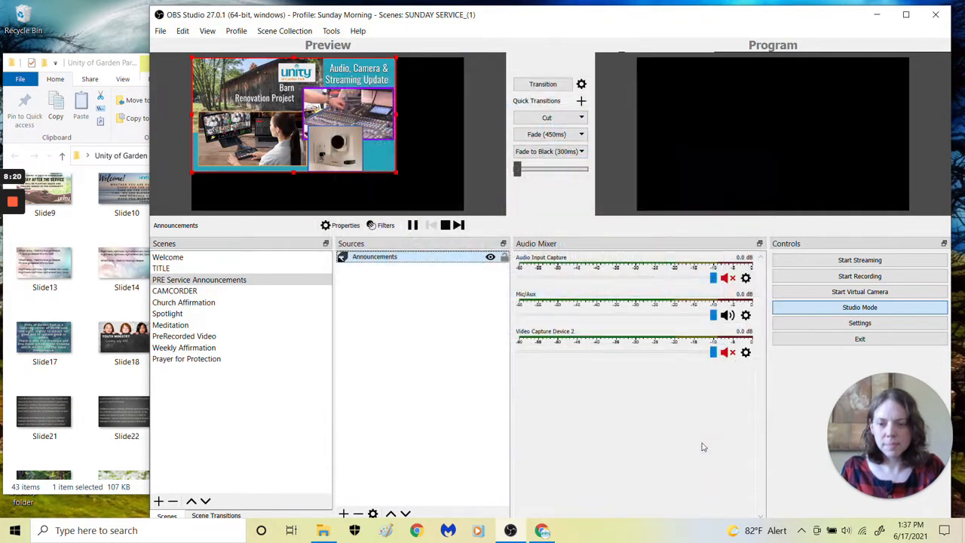
Enlarge the Announcements slideshow to fill the preview canvas and transition the scene to the program output
{"action": "left_click_drag", "start_coordinate": [396, 173], "coordinate": [371, 157]}
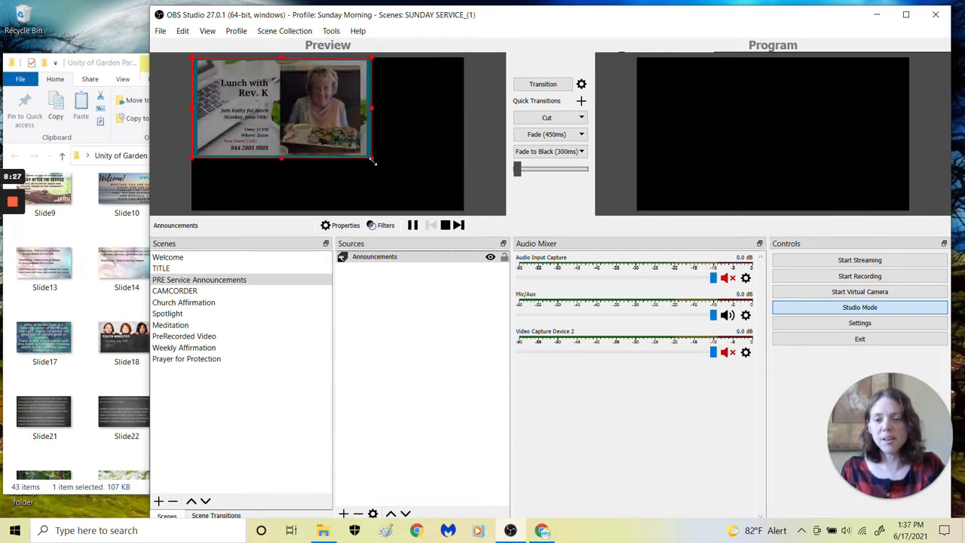
{"action": "left_click_drag", "start_coordinate": [371, 157], "coordinate": [448, 211]}
{"action": "left_click", "coordinate": [546, 86]}
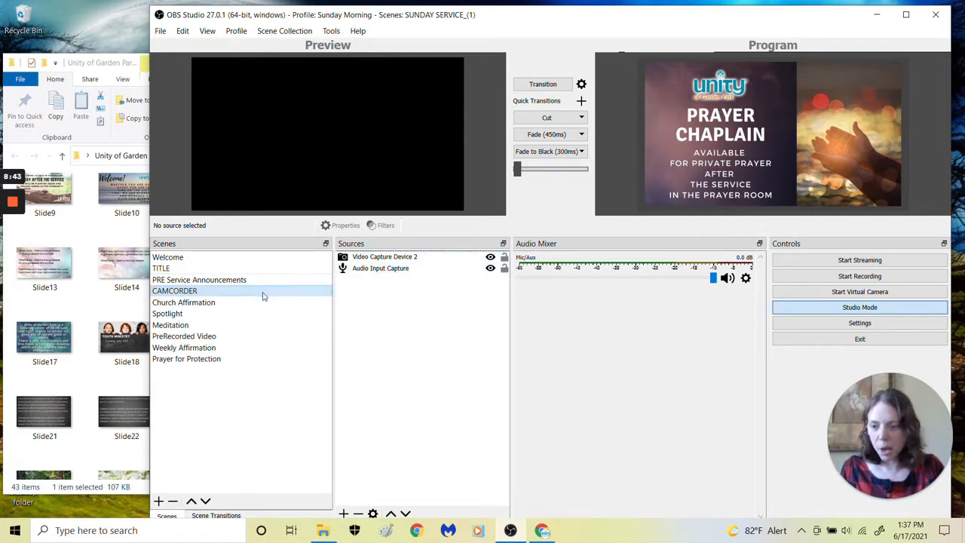
Examine the playback settings and image file list of the Announcements slideshow in the PRE Service Announcements scene
{"action": "left_click", "coordinate": [198, 281]}
{"action": "double_click", "coordinate": [407, 256]}
{"action": "scroll", "coordinate": [575, 384], "scroll_direction": "down", "scroll_amount": 2}
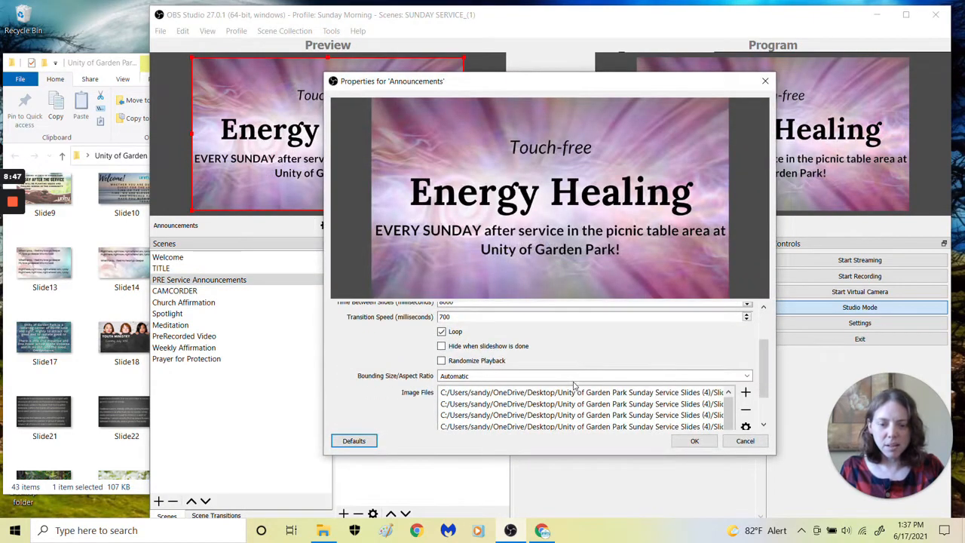
{"action": "scroll", "coordinate": [514, 329], "scroll_direction": "up", "scroll_amount": 2}
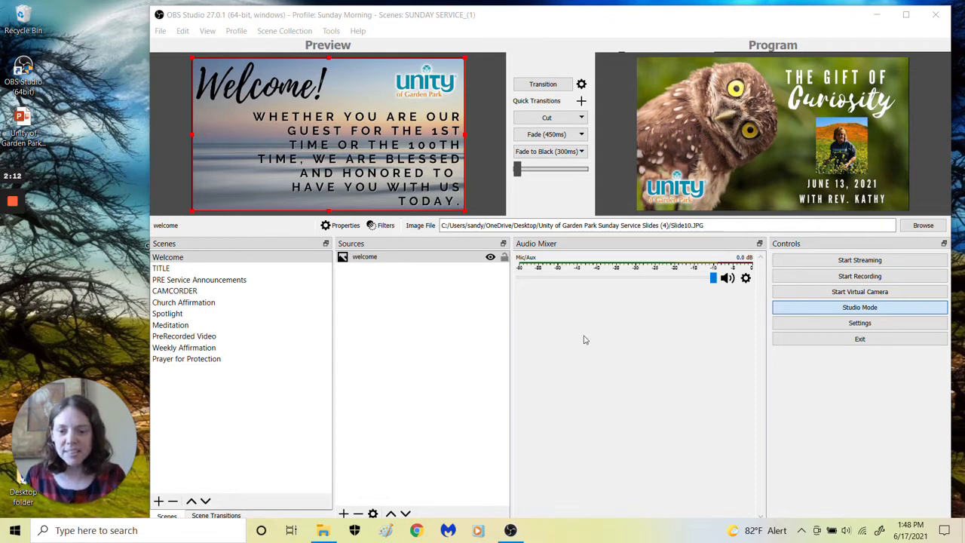
Remove Video Capture Device 2 from the CAMCORDER scene
{"action": "left_click", "coordinate": [202, 293]}
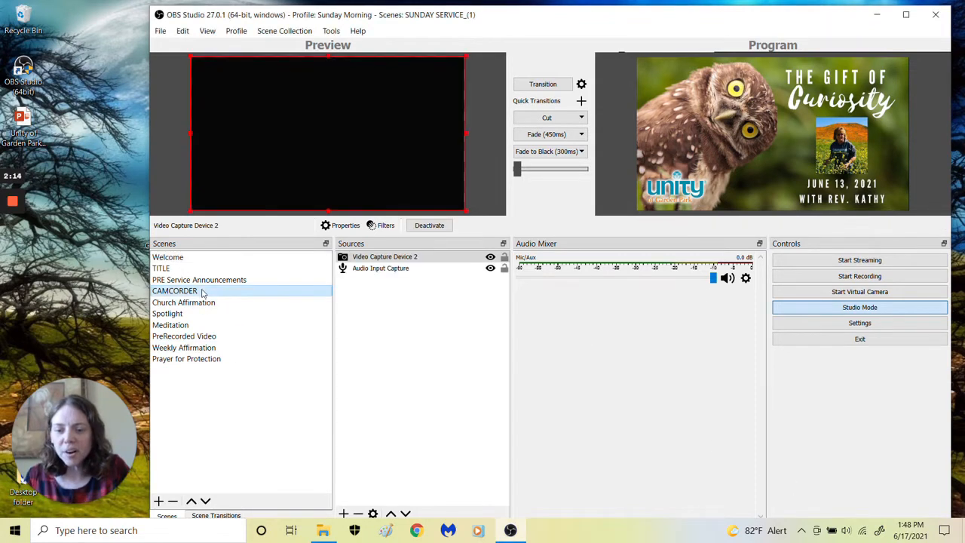
{"action": "left_click", "coordinate": [422, 261]}
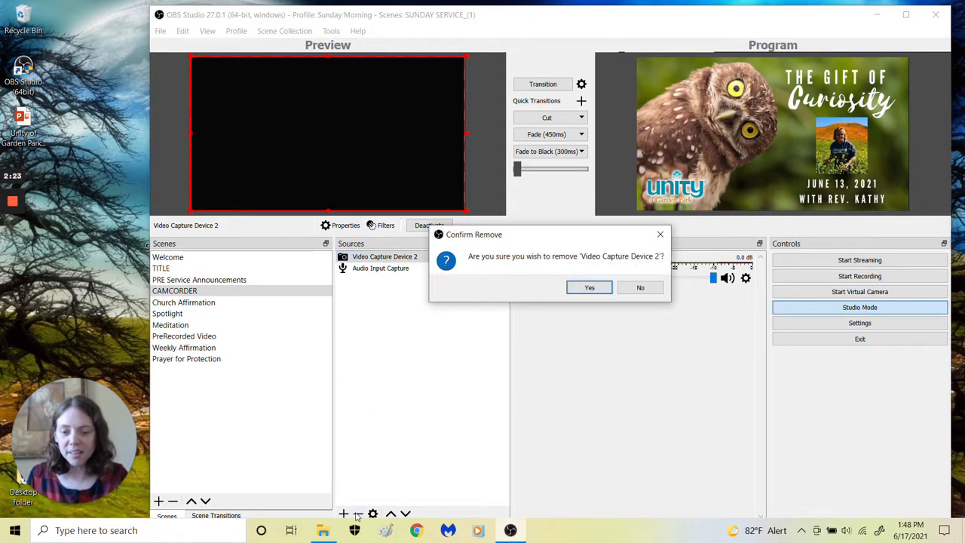
{"action": "left_click", "coordinate": [575, 291]}
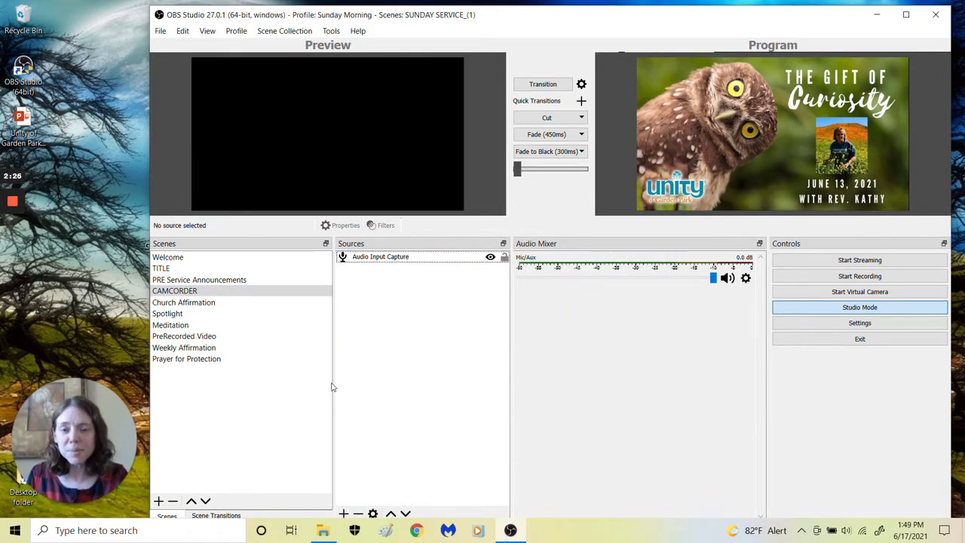
Create a new Video Capture Device source in the CAMCORDER scene, keeping the default name and visibility
{"action": "left_click", "coordinate": [343, 513]}
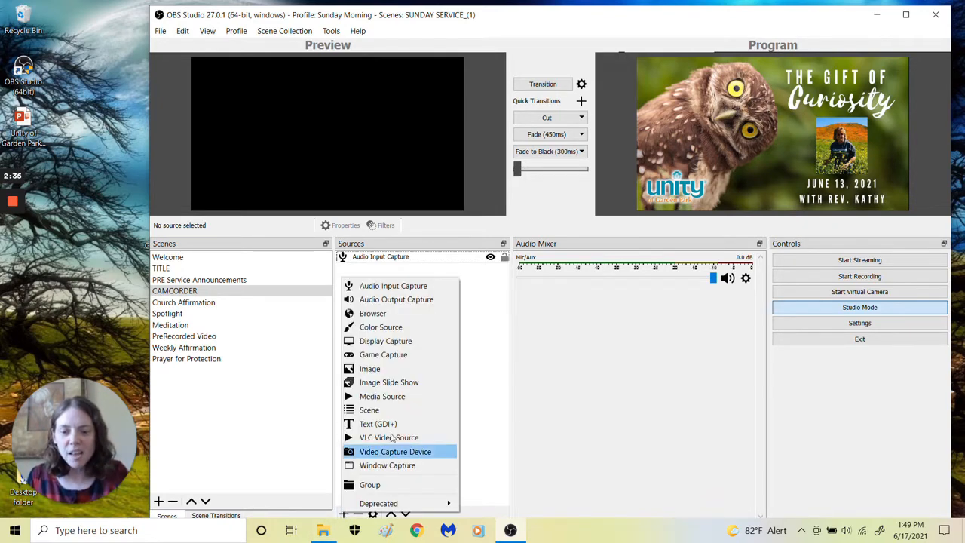
{"action": "left_click", "coordinate": [423, 452]}
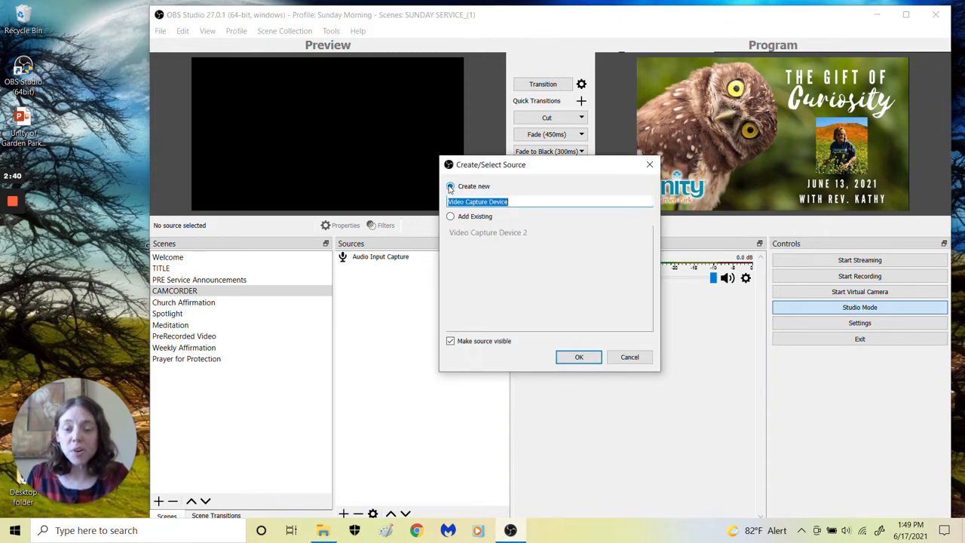
{"action": "left_click", "coordinate": [572, 357]}
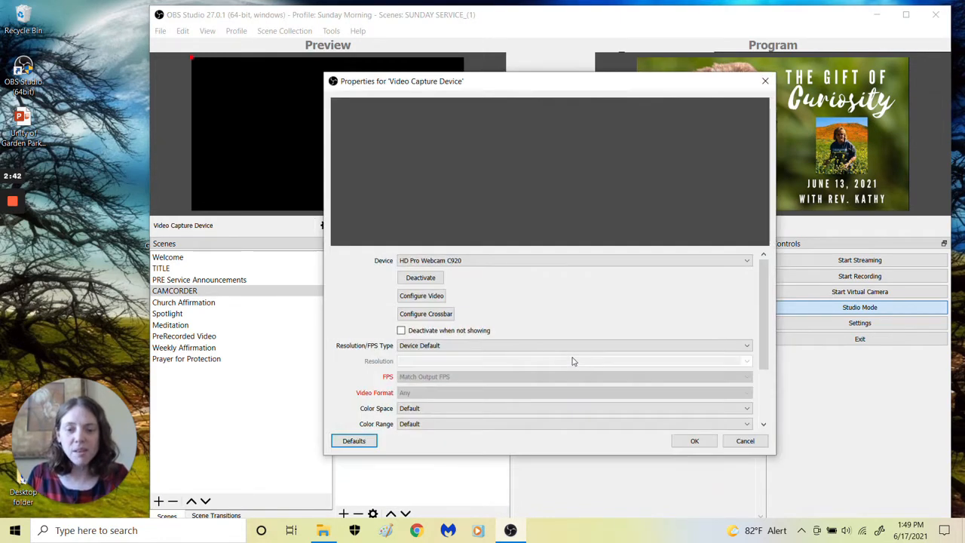
Try OBS-Camera as the new source's capture device and return to HD Pro Webcam C920
{"action": "left_click", "coordinate": [748, 261]}
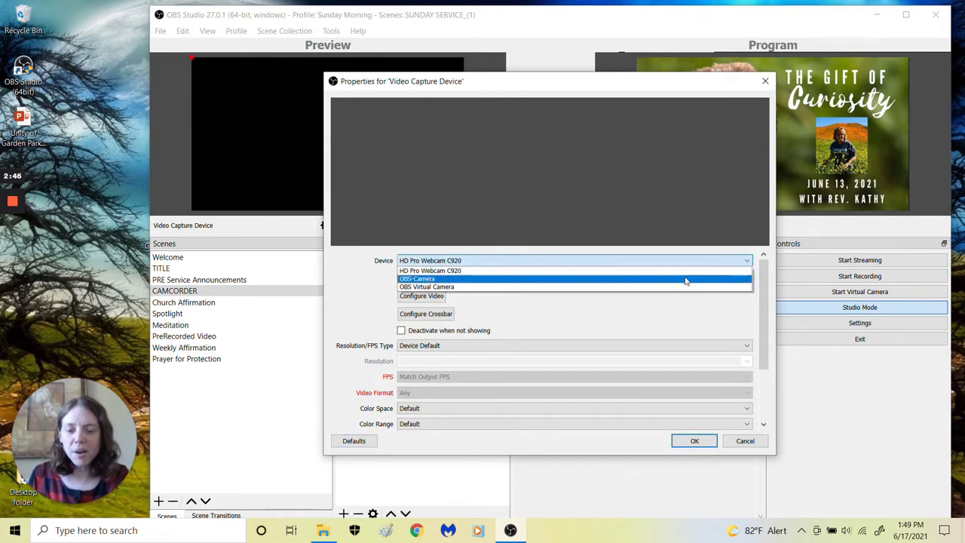
{"action": "left_click", "coordinate": [686, 279]}
{"action": "left_click", "coordinate": [743, 262]}
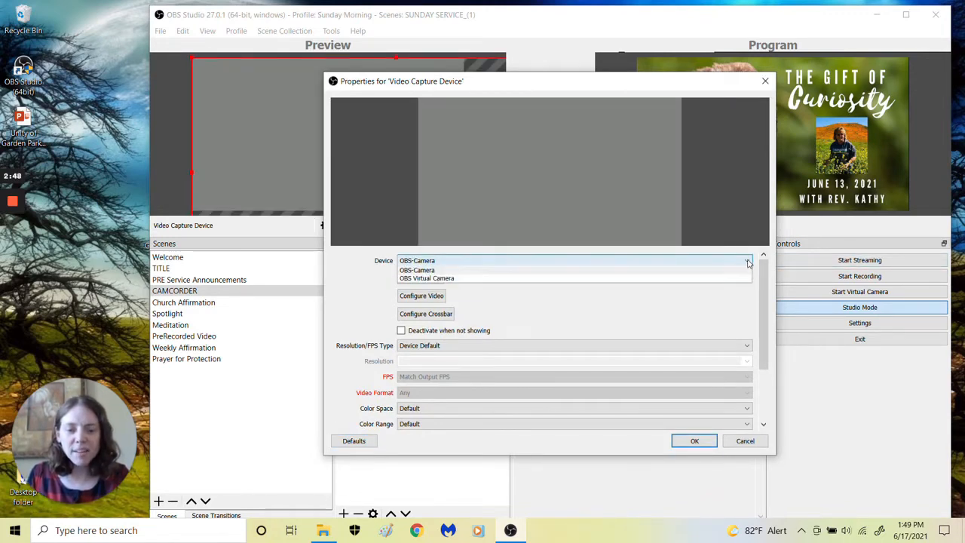
{"action": "left_click", "coordinate": [675, 273]}
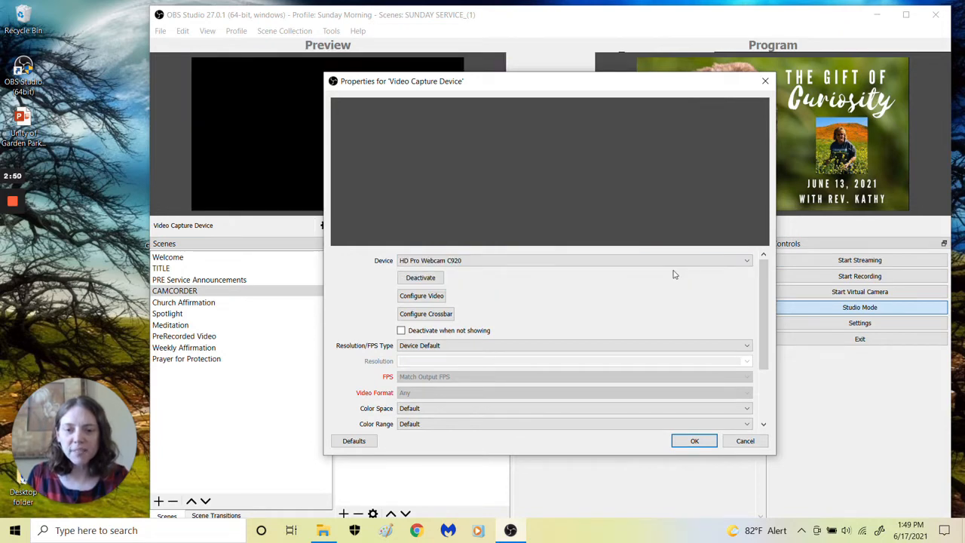
{"action": "scroll", "coordinate": [548, 285], "scroll_direction": "down", "scroll_amount": 3}
{"action": "scroll", "coordinate": [549, 285], "scroll_direction": "up", "scroll_amount": 3}
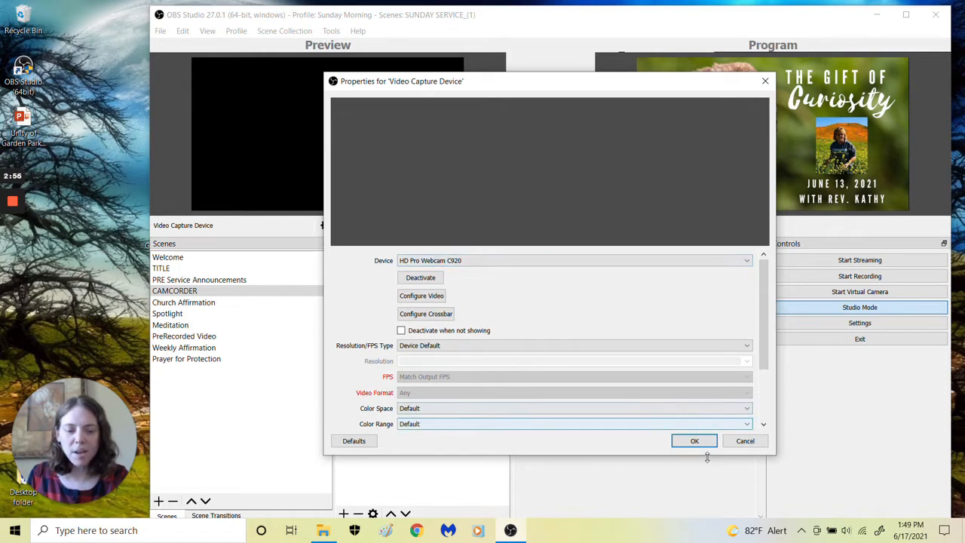
{"action": "left_click", "coordinate": [12, 252]}
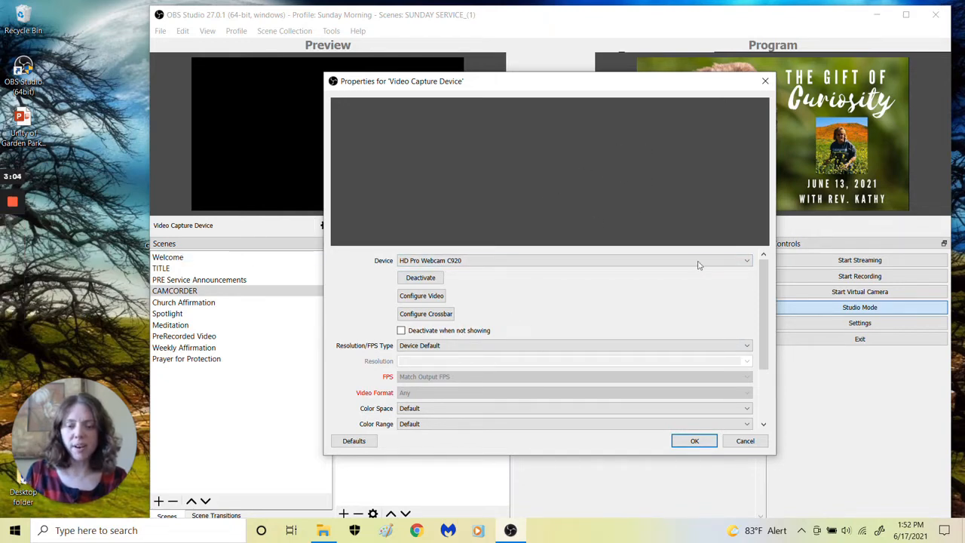
Set the new Video Capture Device source's device to USB Camera and accept its properties
{"action": "left_click", "coordinate": [747, 262]}
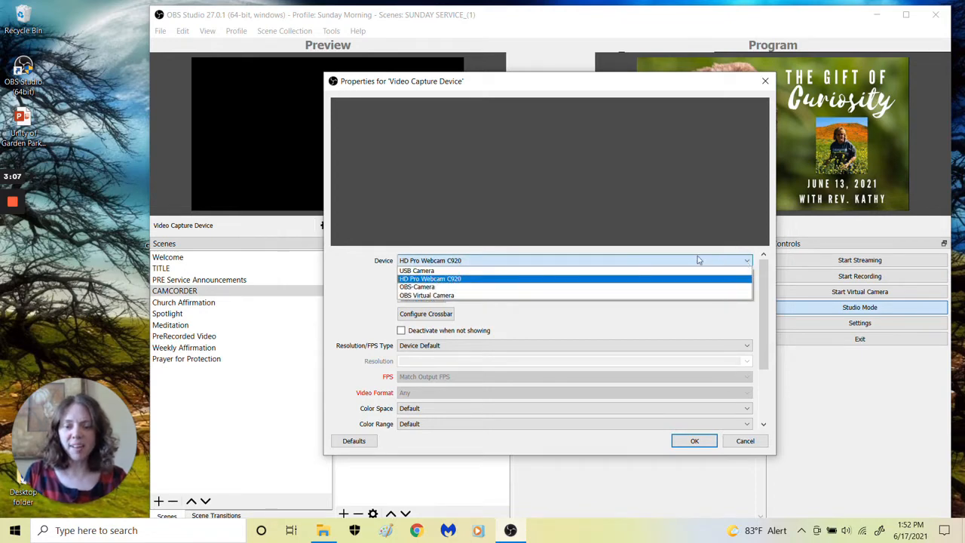
{"action": "left_click", "coordinate": [671, 271]}
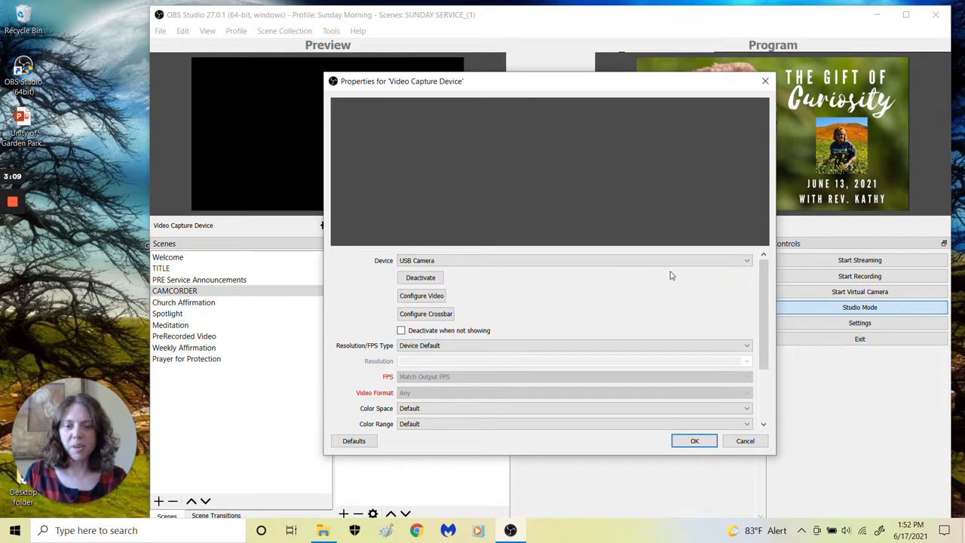
{"action": "left_click", "coordinate": [695, 440]}
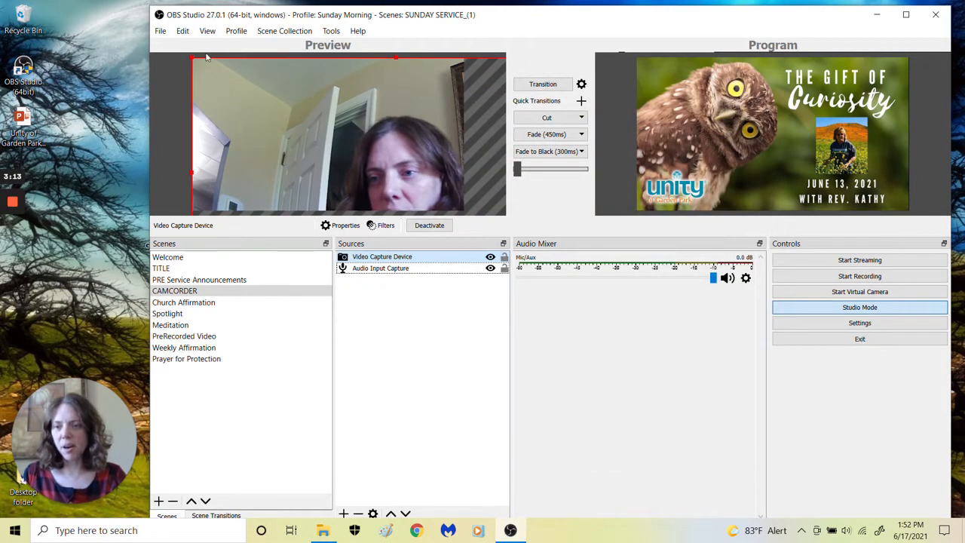
Resize and reposition the camera image to fill the CAMCORDER scene's preview canvas
{"action": "left_click_drag", "start_coordinate": [191, 57], "coordinate": [247, 81]}
{"action": "left_click_drag", "start_coordinate": [289, 116], "coordinate": [232, 92]}
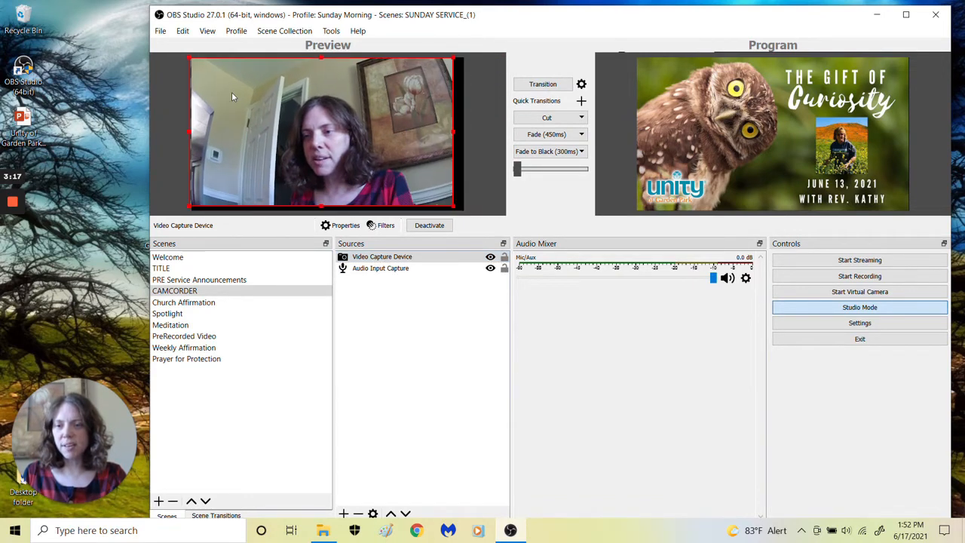
{"action": "left_click_drag", "start_coordinate": [451, 203], "coordinate": [461, 212]}
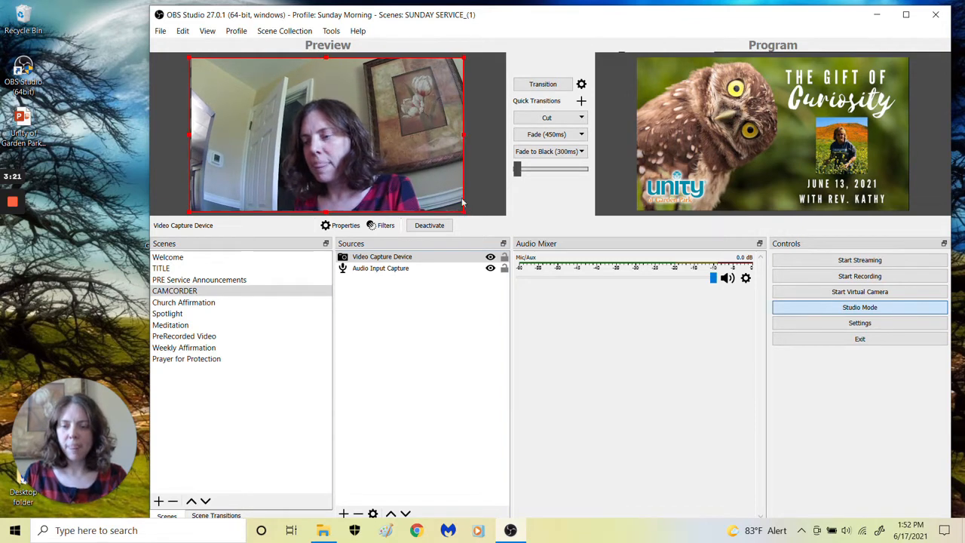
Try switching Video Capture Device 2 in the Meditation scene to the USB Camera device
{"action": "left_click", "coordinate": [199, 324]}
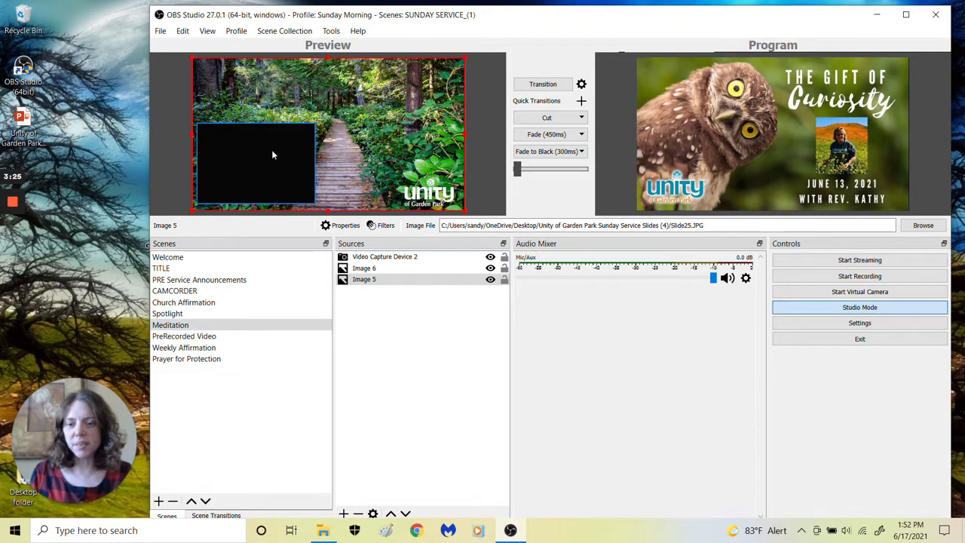
{"action": "double_click", "coordinate": [399, 258]}
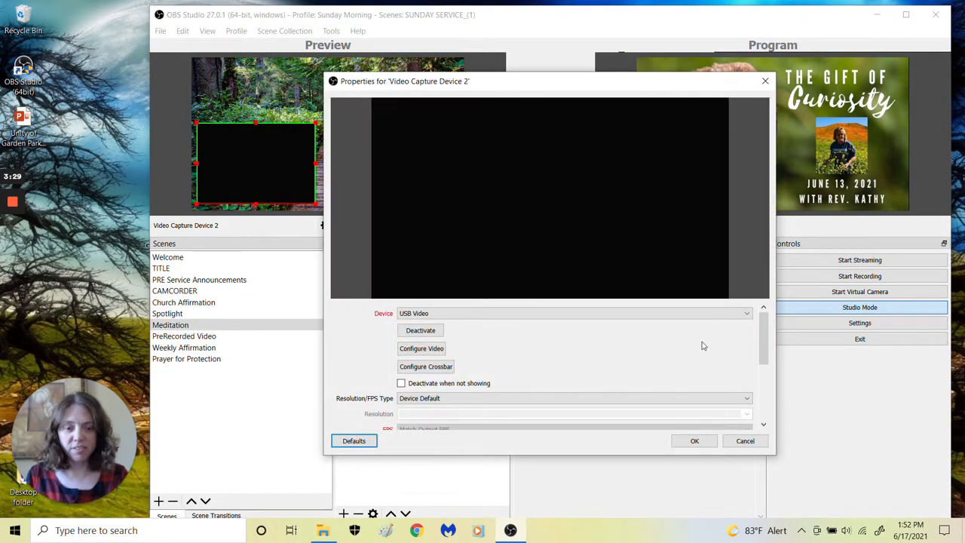
{"action": "left_click", "coordinate": [745, 314]}
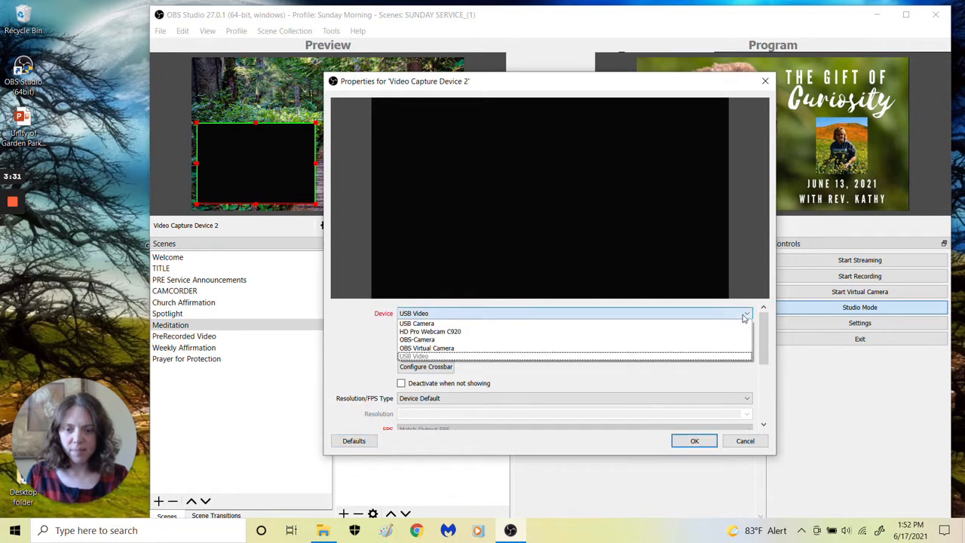
{"action": "left_click", "coordinate": [743, 323]}
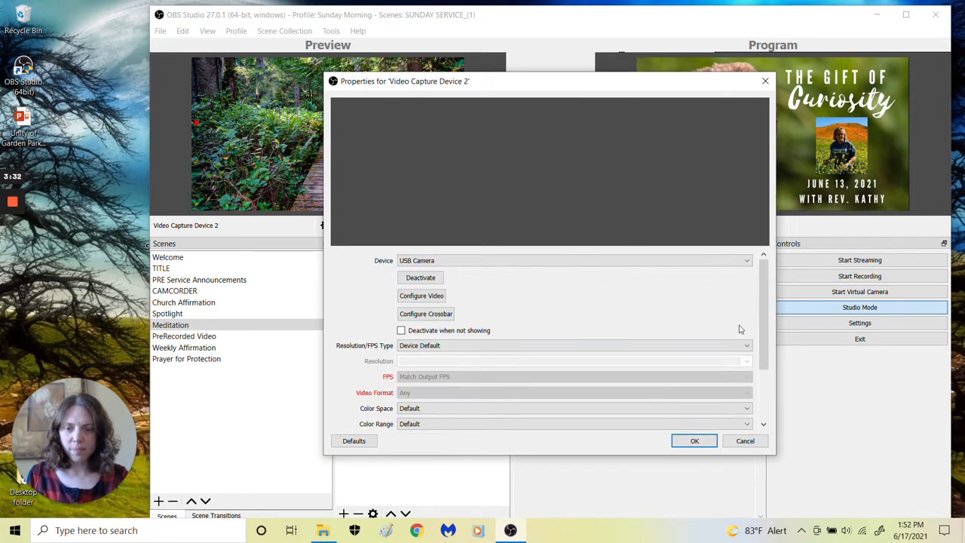
{"action": "left_click", "coordinate": [695, 441]}
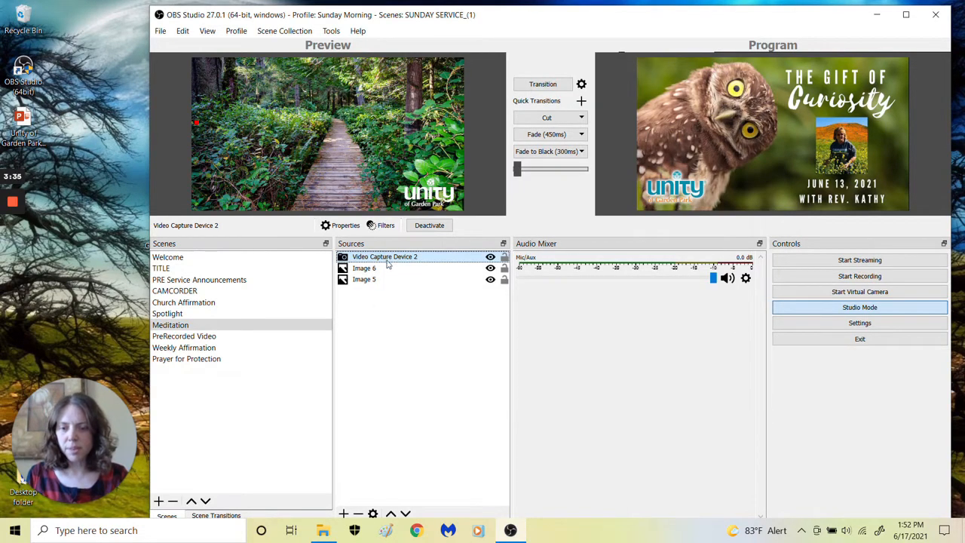
Remove Video Capture Device 2 from the Meditation scene
{"action": "left_click", "coordinate": [358, 514]}
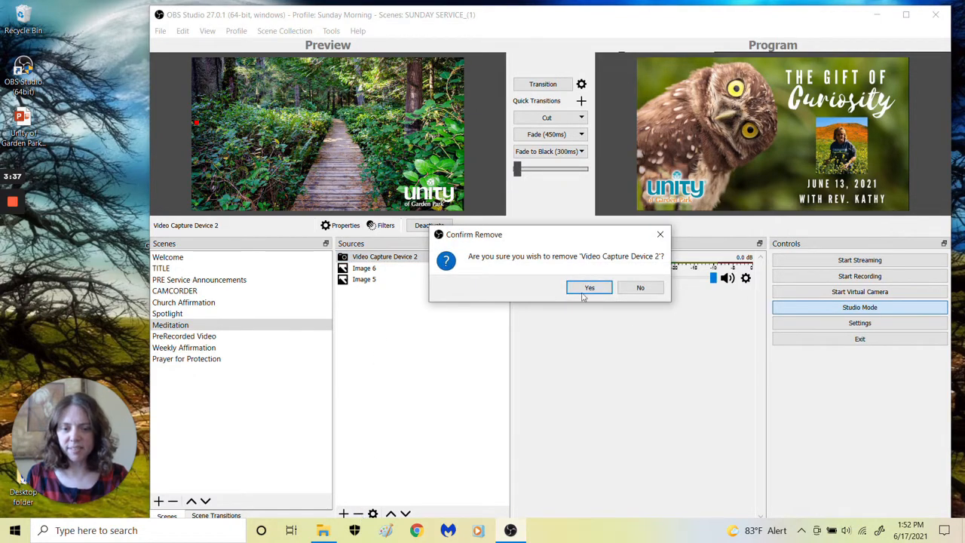
{"action": "left_click", "coordinate": [589, 288]}
Add the existing Video Capture Device source to the Meditation scene and shrink it to a small inset over the forest path image
{"action": "left_click", "coordinate": [343, 513]}
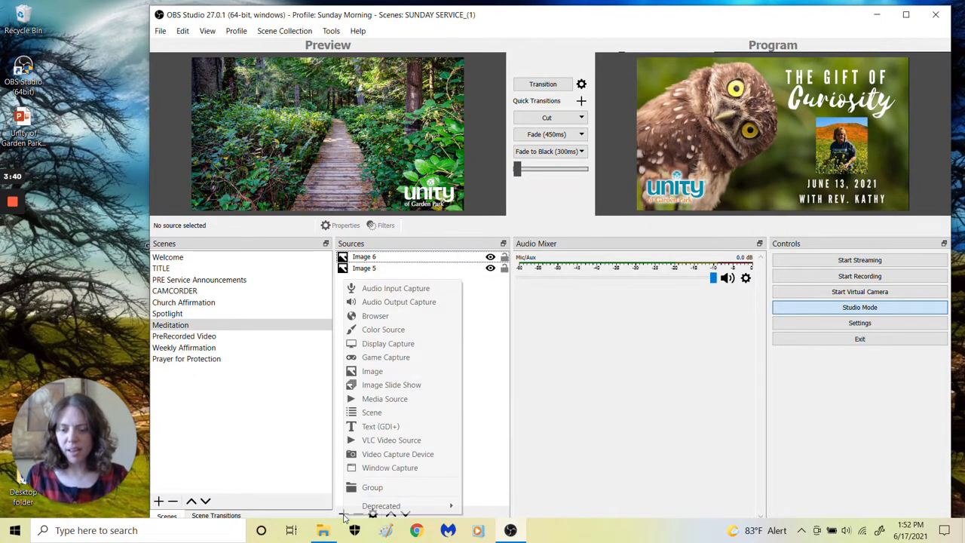
{"action": "left_click", "coordinate": [373, 458]}
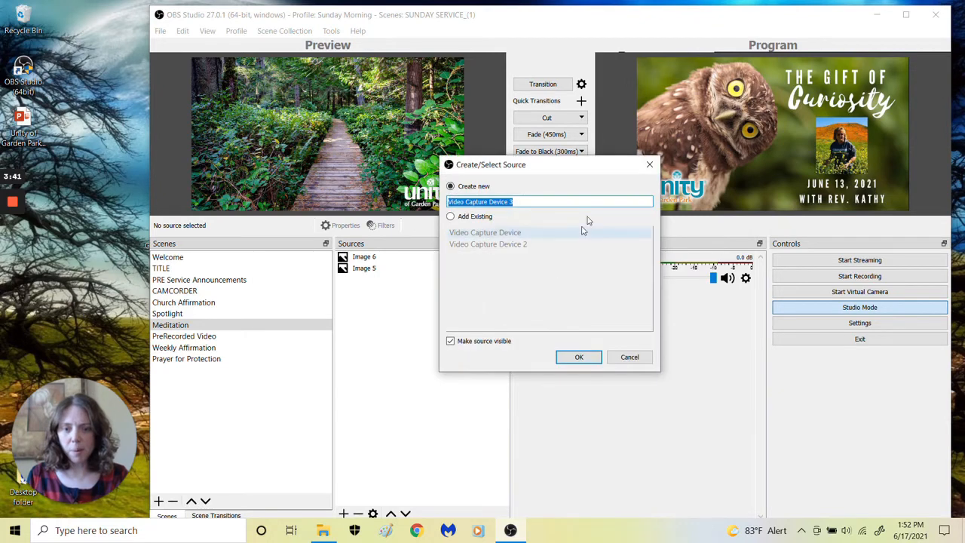
{"action": "left_click", "coordinate": [450, 217]}
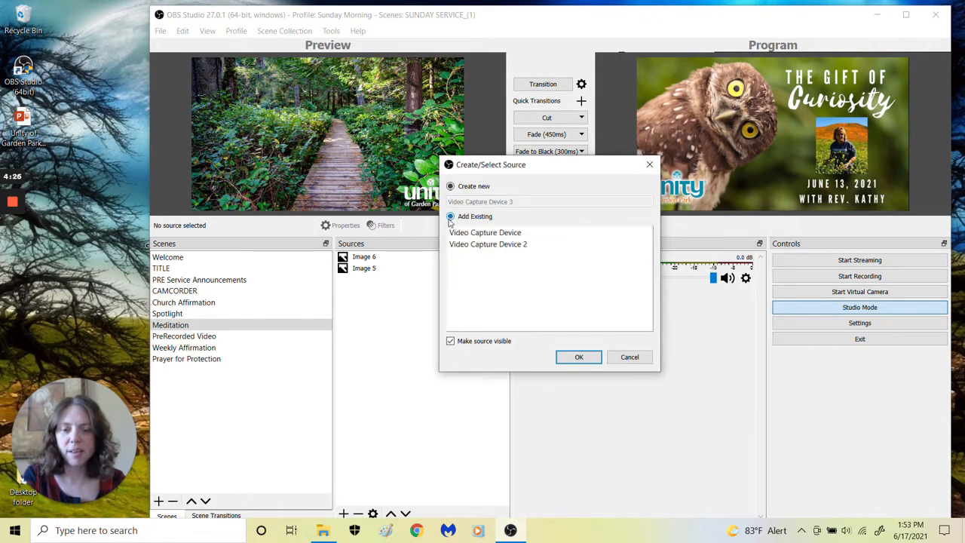
{"action": "left_click", "coordinate": [467, 234]}
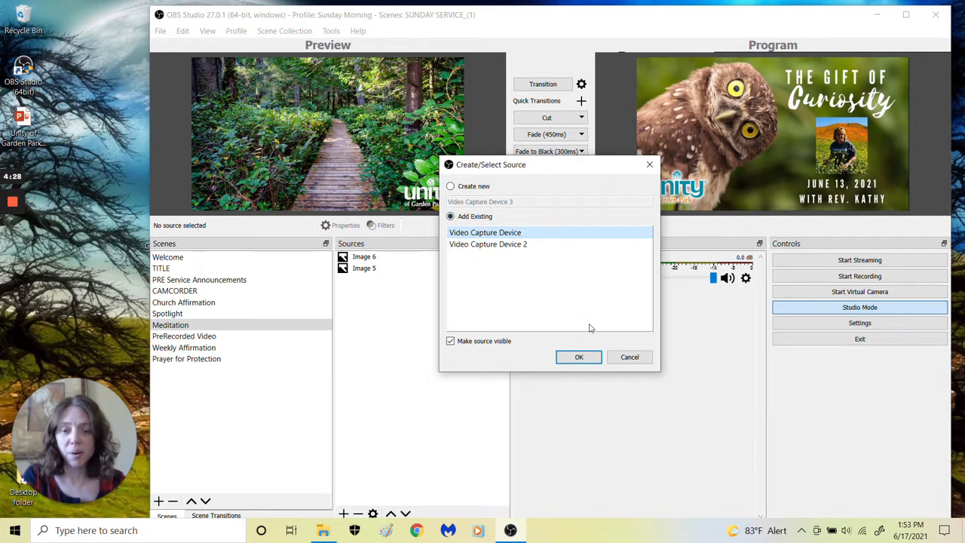
{"action": "left_click", "coordinate": [580, 356]}
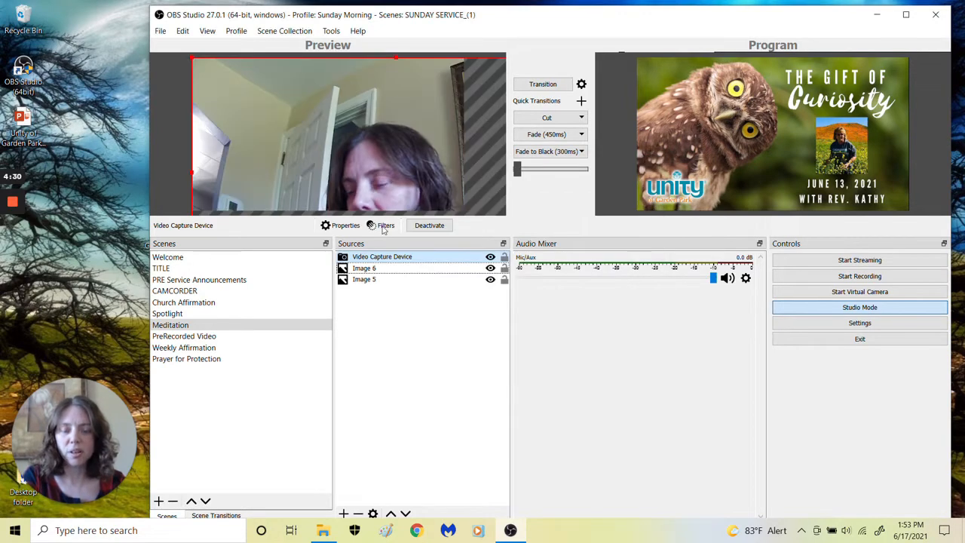
{"action": "left_click_drag", "start_coordinate": [192, 58], "coordinate": [294, 108]}
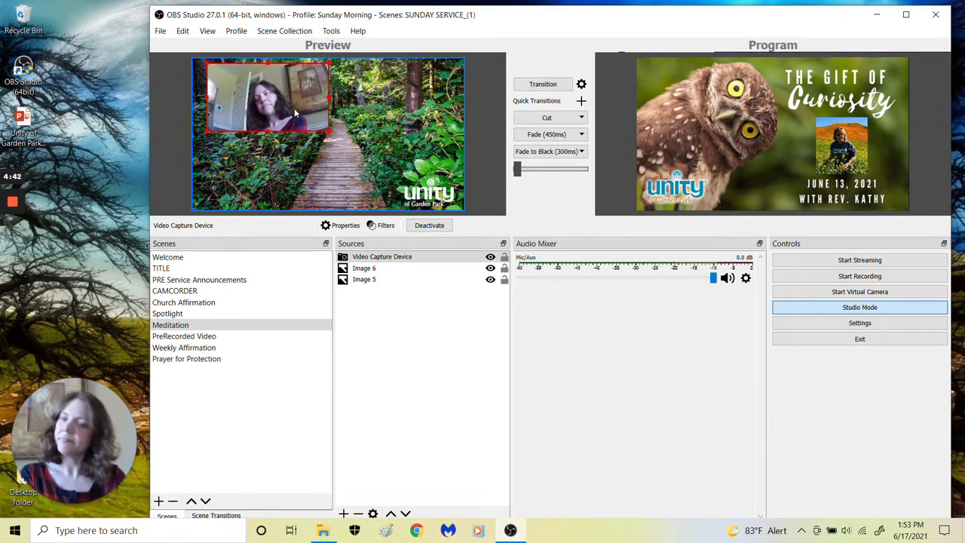
Replace Video Capture Device 2 in the PreRecorded Video scene with the Video Capture Device source, placed between the two text sources and filling the canvas
{"action": "left_click", "coordinate": [227, 337]}
{"action": "left_click", "coordinate": [413, 281]}
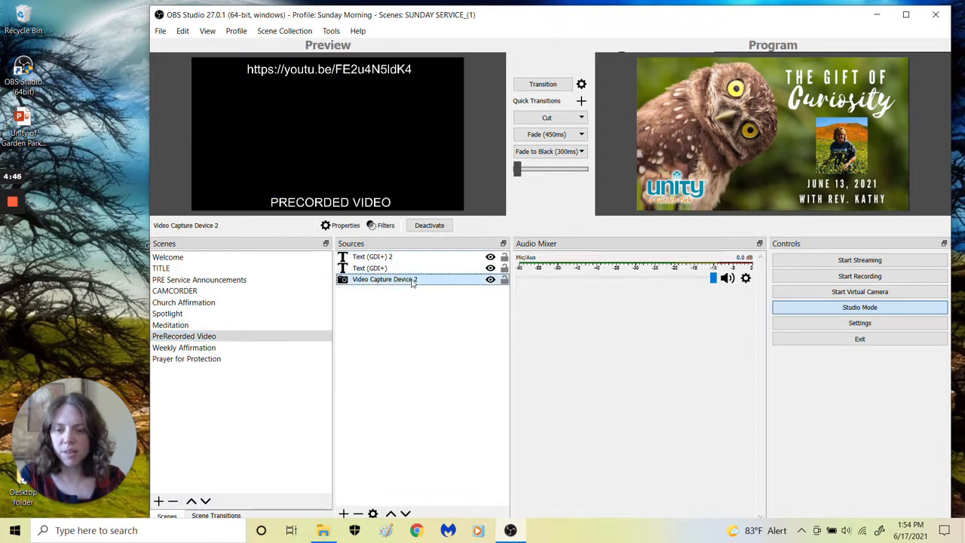
{"action": "left_click", "coordinate": [357, 513]}
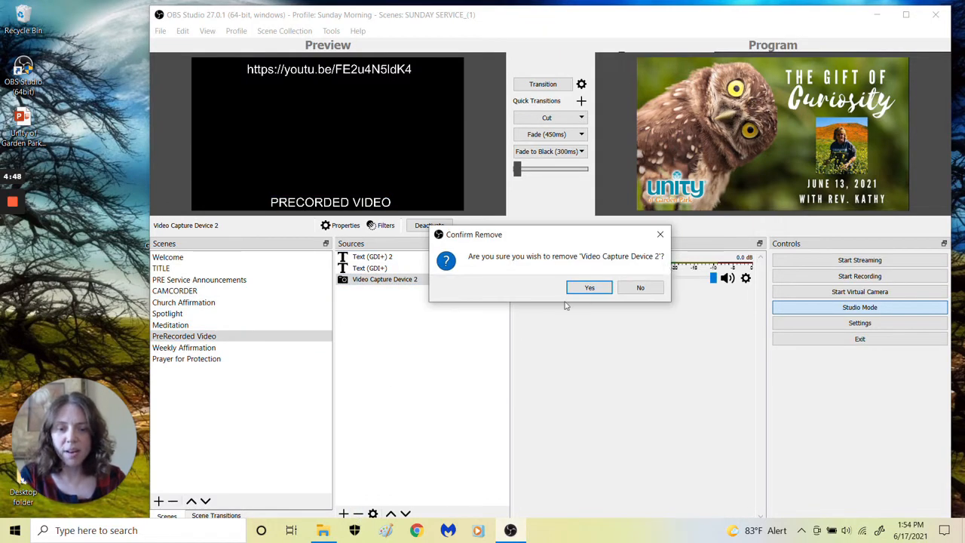
{"action": "left_click", "coordinate": [588, 288]}
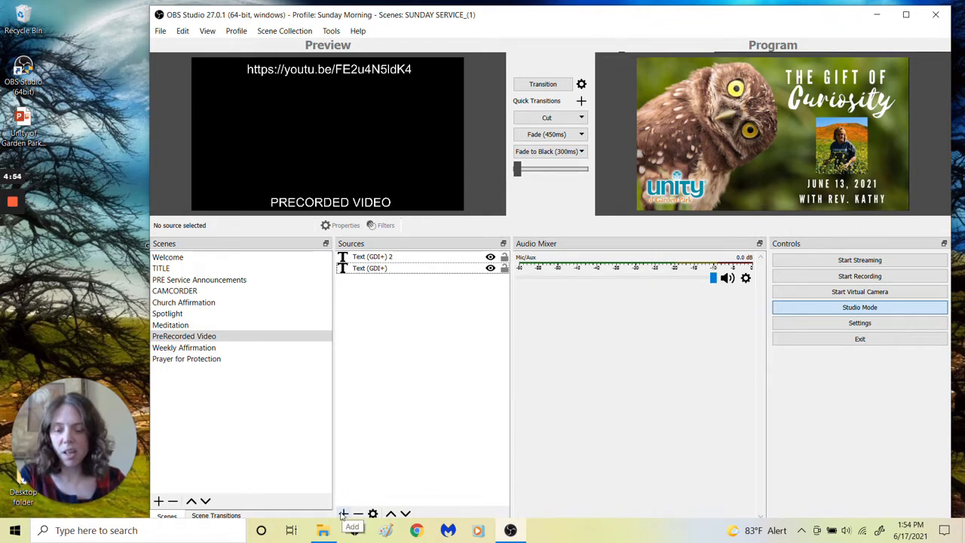
{"action": "left_click", "coordinate": [343, 514]}
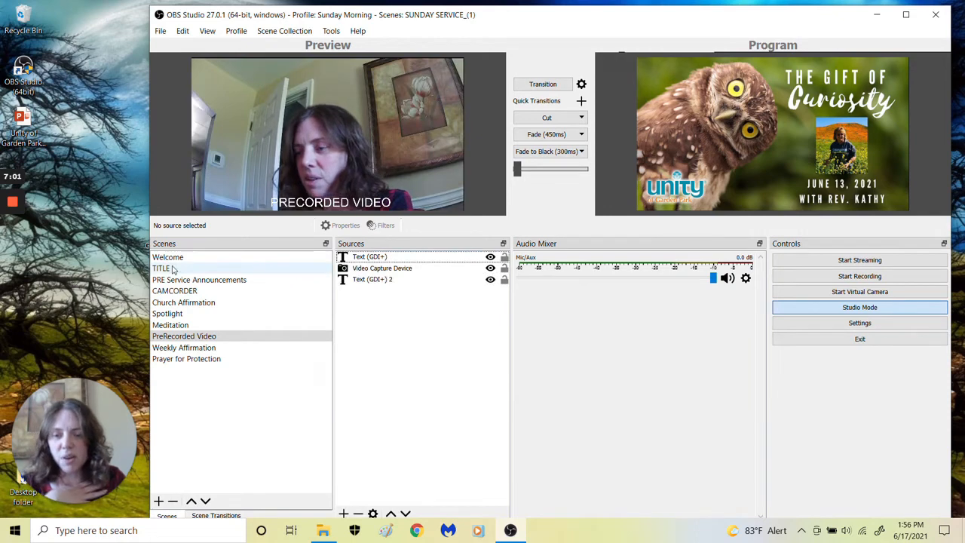
Review the Prayer for Protection, Weekly Affirmation and Spotlight scenes in the preview
{"action": "left_click", "coordinate": [200, 364]}
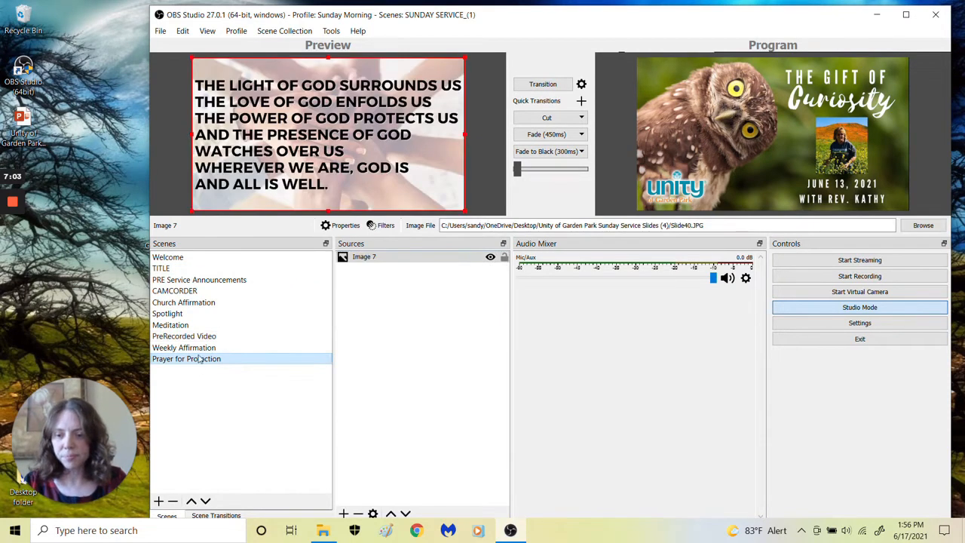
{"action": "left_click", "coordinate": [198, 349]}
{"action": "left_click", "coordinate": [192, 316]}
Load the Welcome scene into the preview and transition it to the program output
{"action": "left_click", "coordinate": [178, 258]}
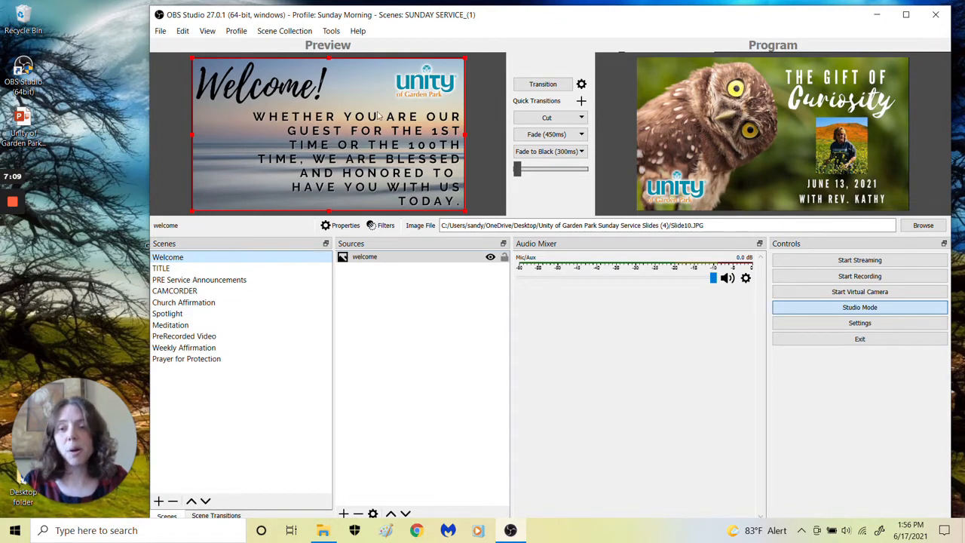
{"action": "left_click", "coordinate": [553, 86]}
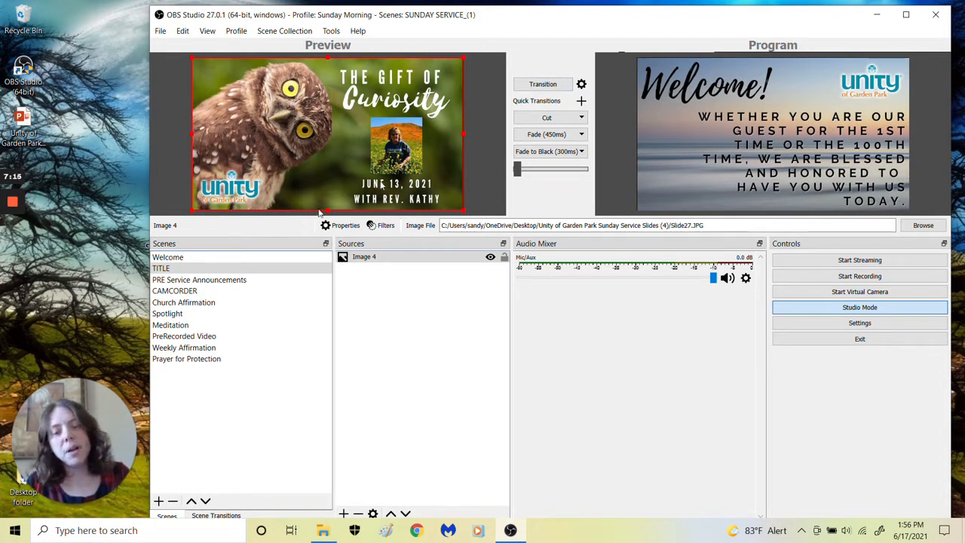
Shrink the title slide image into one quarter of the canvas, and enlarge it to full size again
{"action": "left_click_drag", "start_coordinate": [192, 56], "coordinate": [334, 139]}
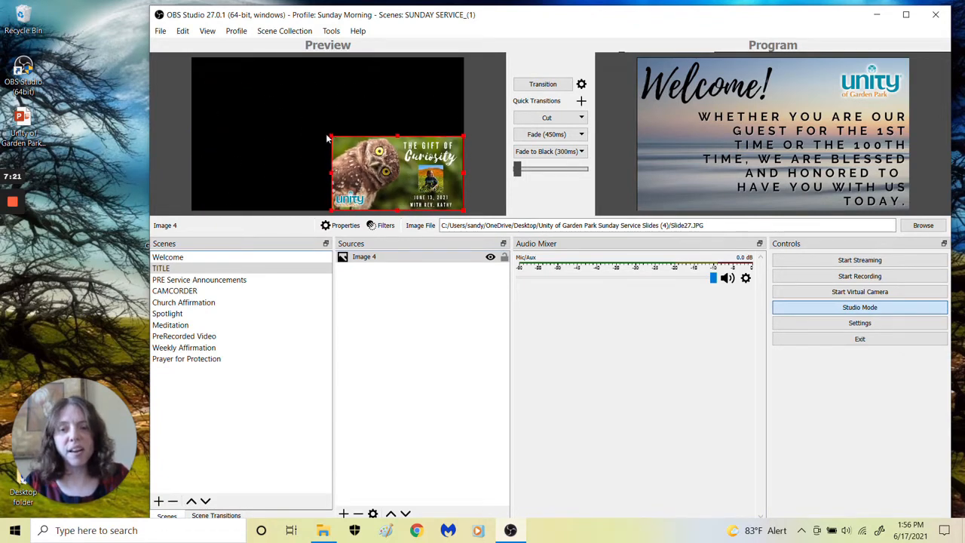
{"action": "left_click_drag", "start_coordinate": [331, 136], "coordinate": [189, 73]}
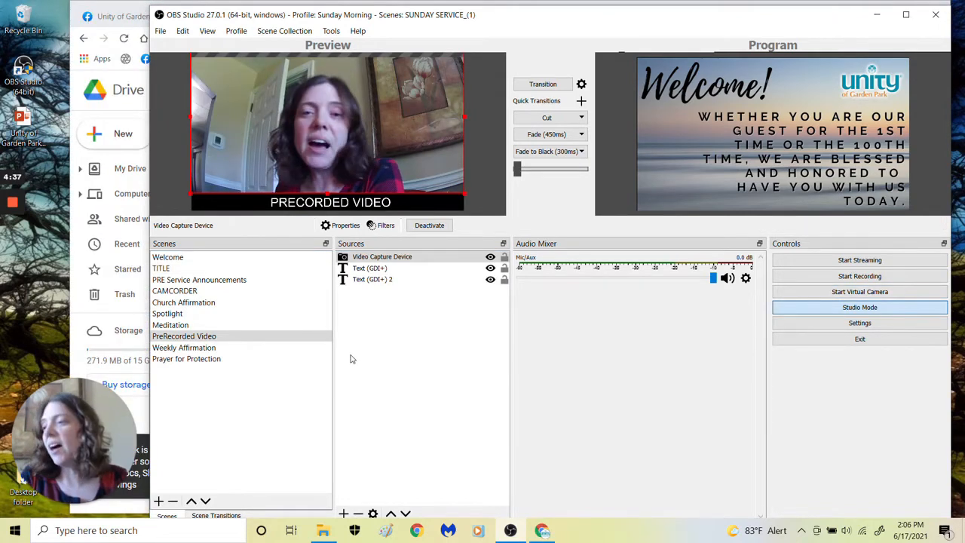
Review the scenes between Church Affirmation and PreRecorded Video in the preview
{"action": "left_click", "coordinate": [211, 336]}
{"action": "key", "text": "Up"}
{"action": "key", "text": "Up"}
{"action": "key", "text": "Up"}
{"action": "key", "text": "Down"}
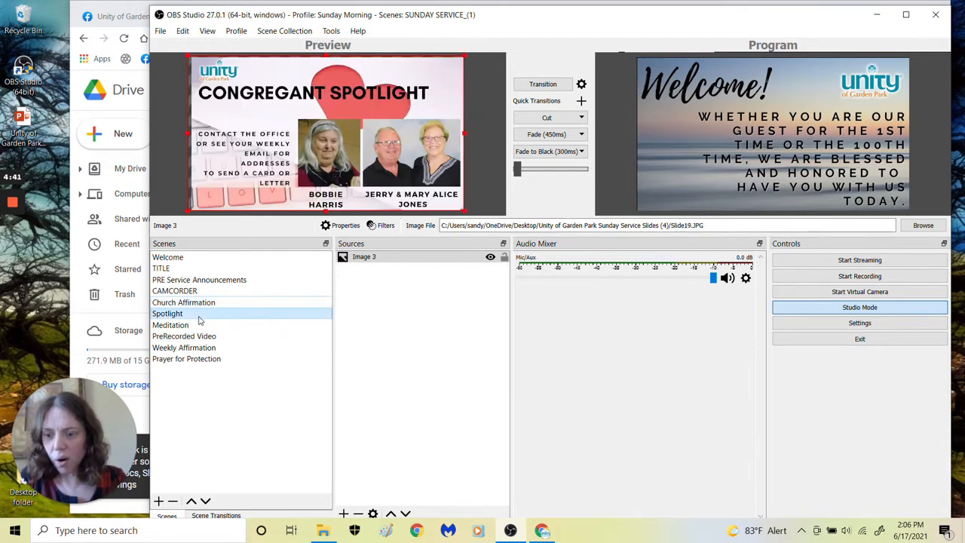
{"action": "key", "text": "Down"}
{"action": "key", "text": "Down"}
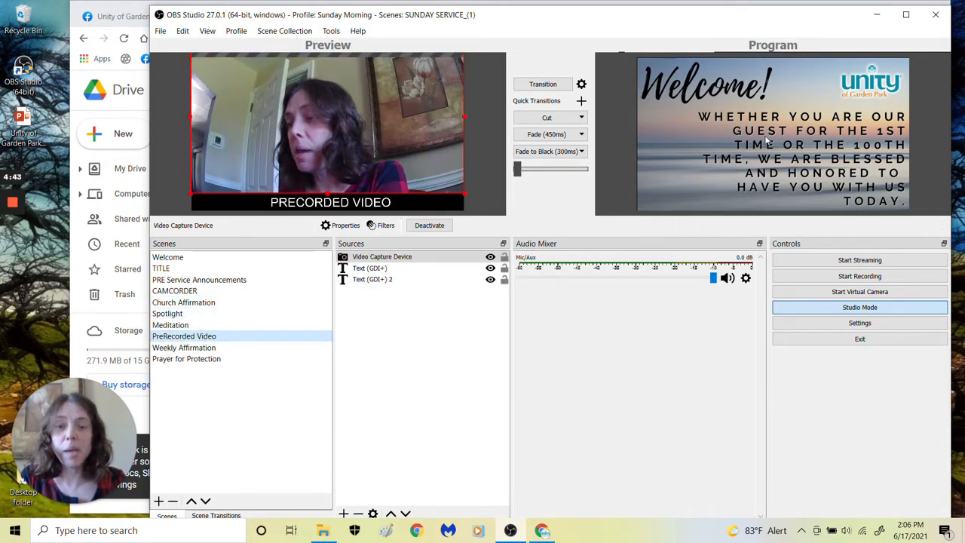
Load the Welcome scene into the preview and open the stream settings
{"action": "left_click", "coordinate": [230, 257]}
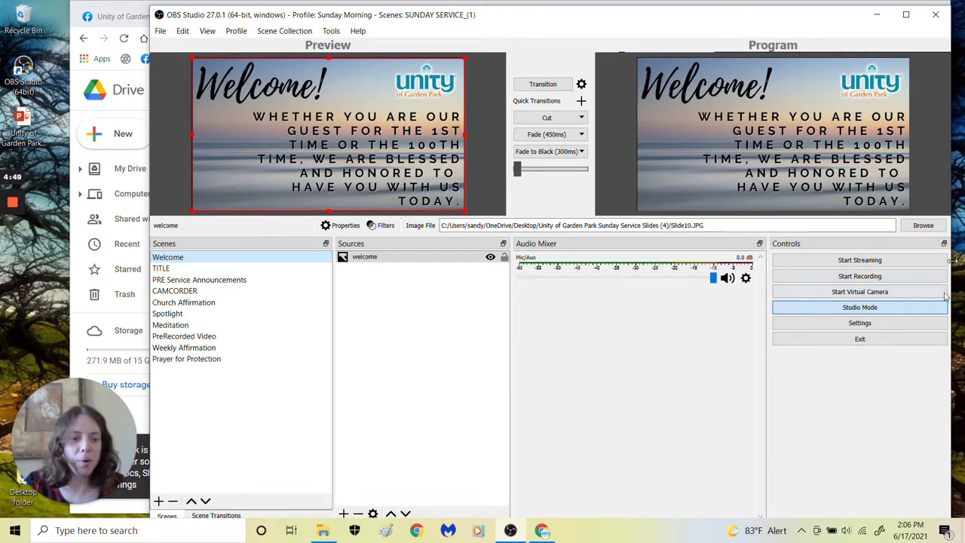
{"action": "left_click", "coordinate": [864, 325]}
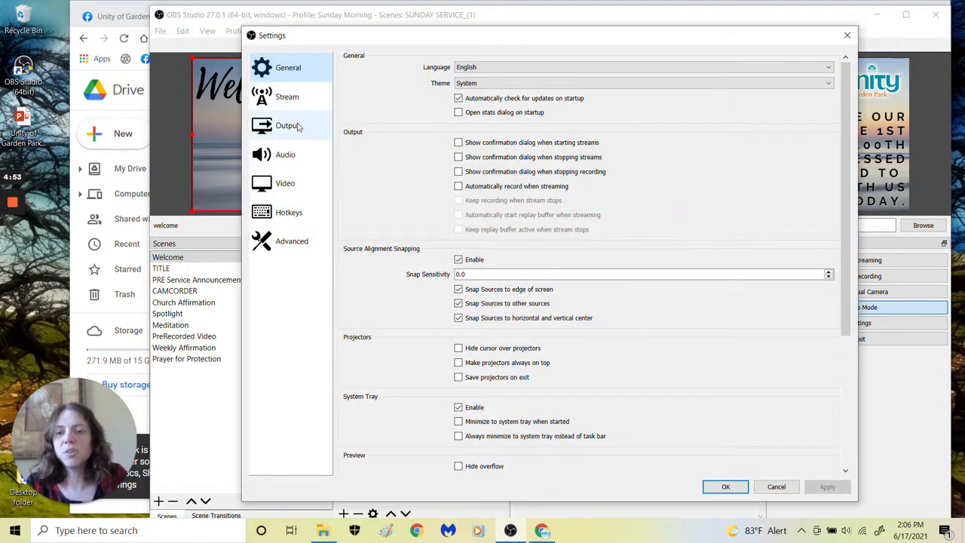
{"action": "left_click", "coordinate": [294, 99]}
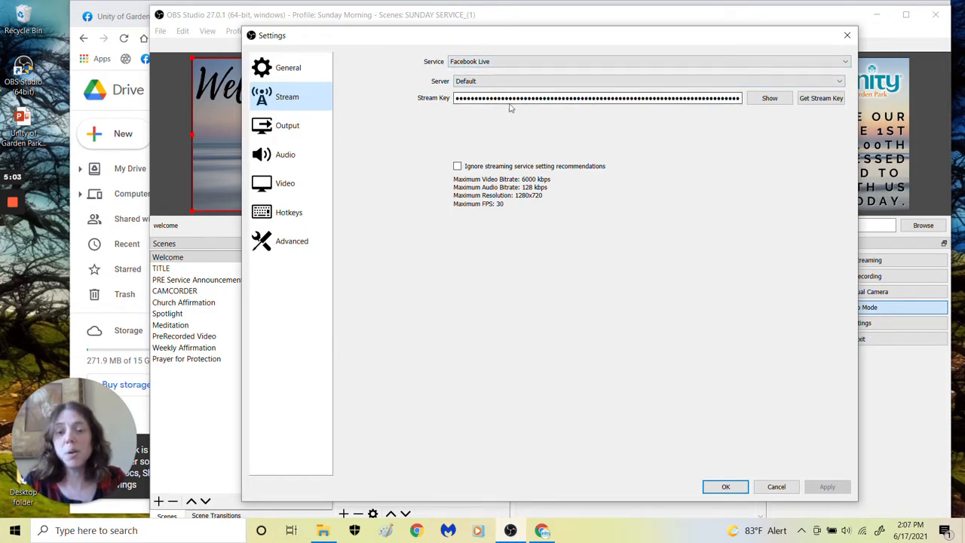
Switch to the Unity of Garden Park Facebook page in Chrome and start creating a live video
{"action": "left_click", "coordinate": [103, 7]}
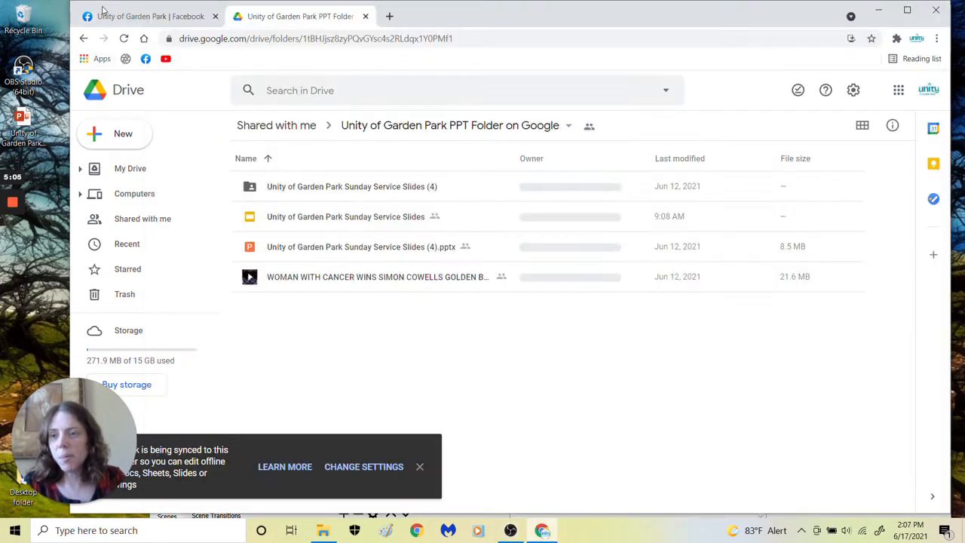
{"action": "left_click", "coordinate": [105, 15]}
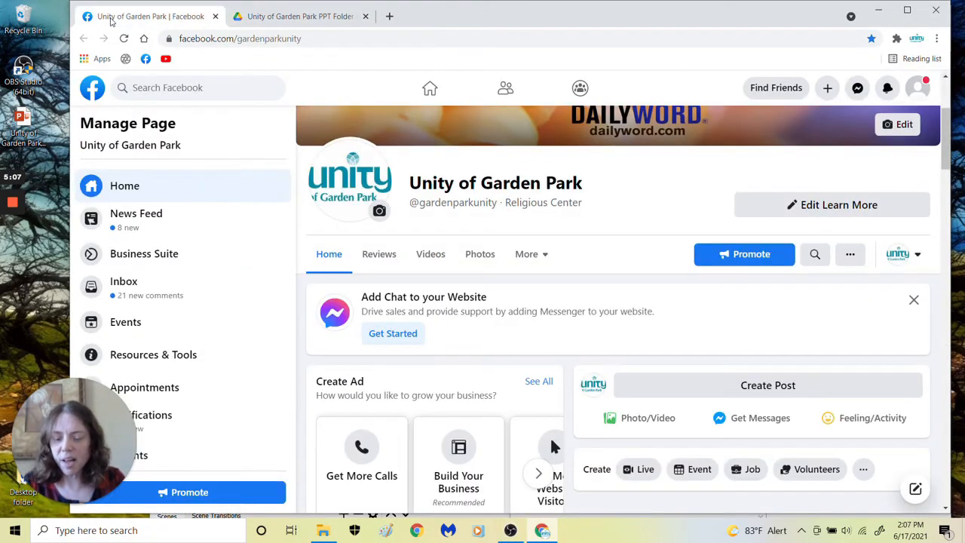
{"action": "scroll", "coordinate": [626, 451], "scroll_direction": "down", "scroll_amount": 1}
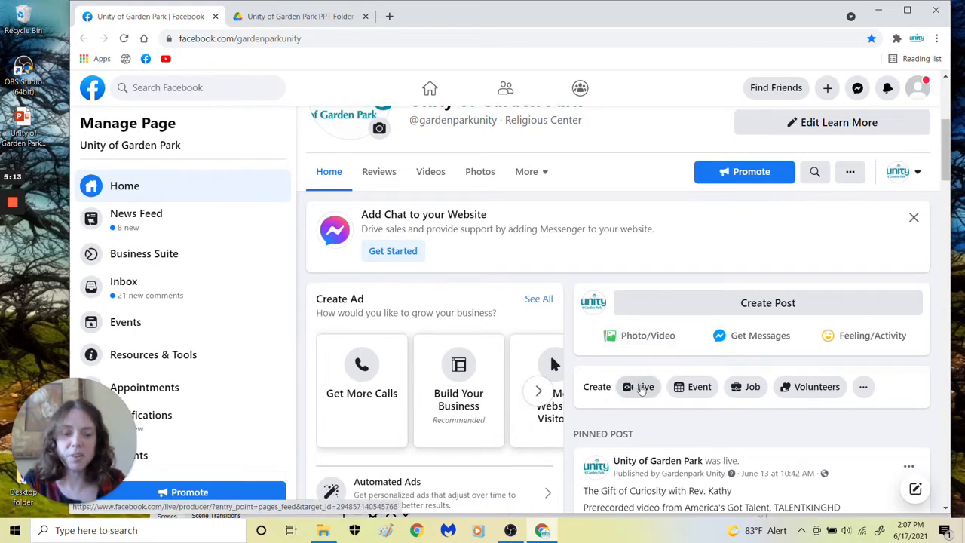
{"action": "left_click", "coordinate": [641, 387]}
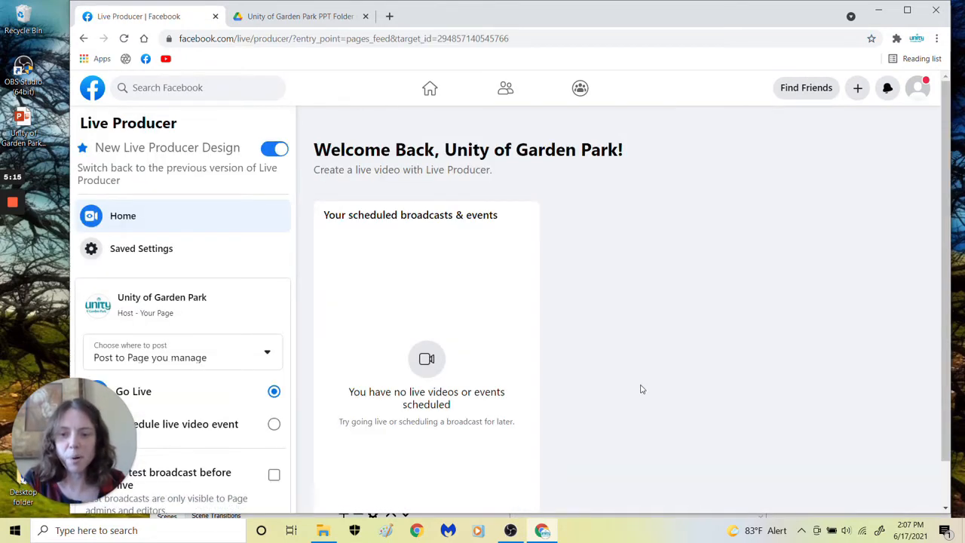
Enable a test broadcast before going live and continue to the stream setup
{"action": "left_click_drag", "start_coordinate": [107, 417], "coordinate": [863, 398]}
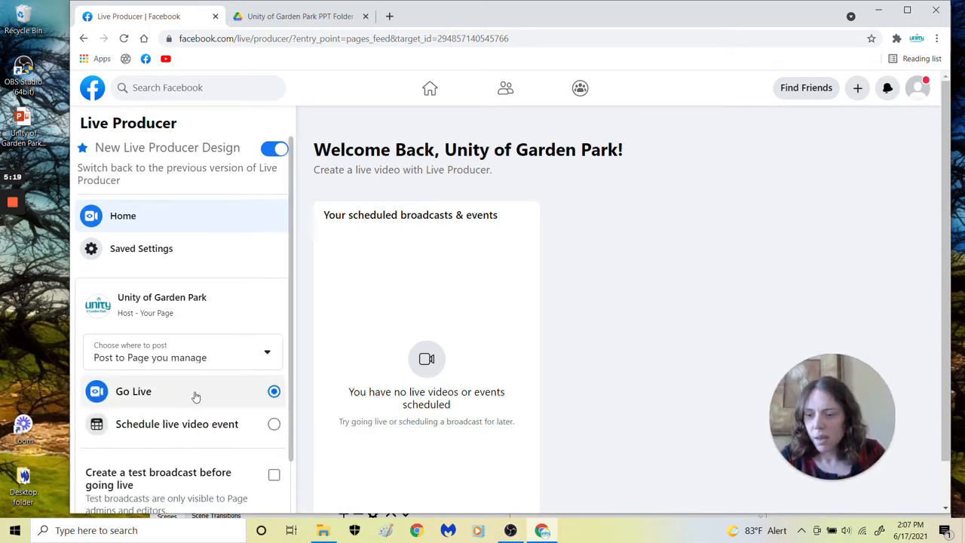
{"action": "scroll", "coordinate": [183, 362], "scroll_direction": "down", "scroll_amount": 1}
{"action": "scroll", "coordinate": [233, 398], "scroll_direction": "down", "scroll_amount": 1}
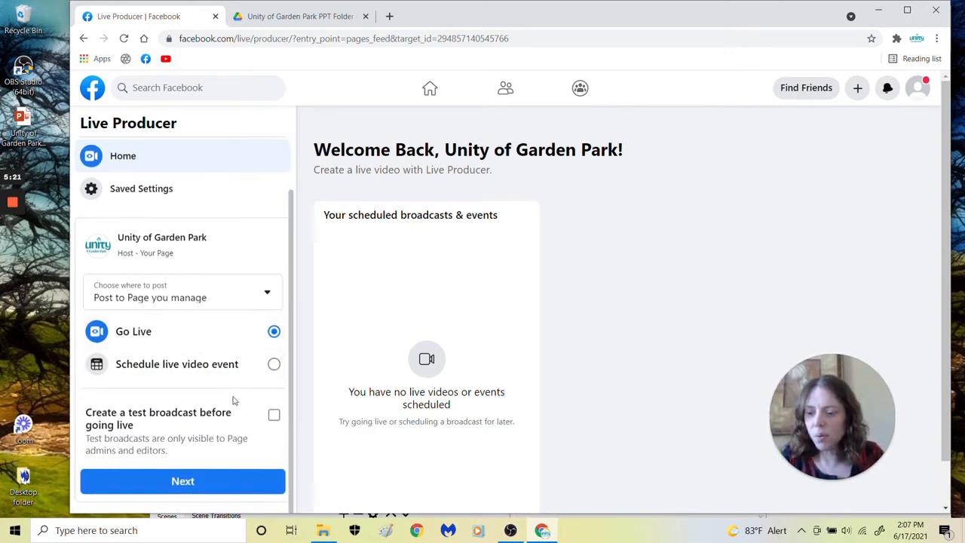
{"action": "left_click", "coordinate": [275, 416]}
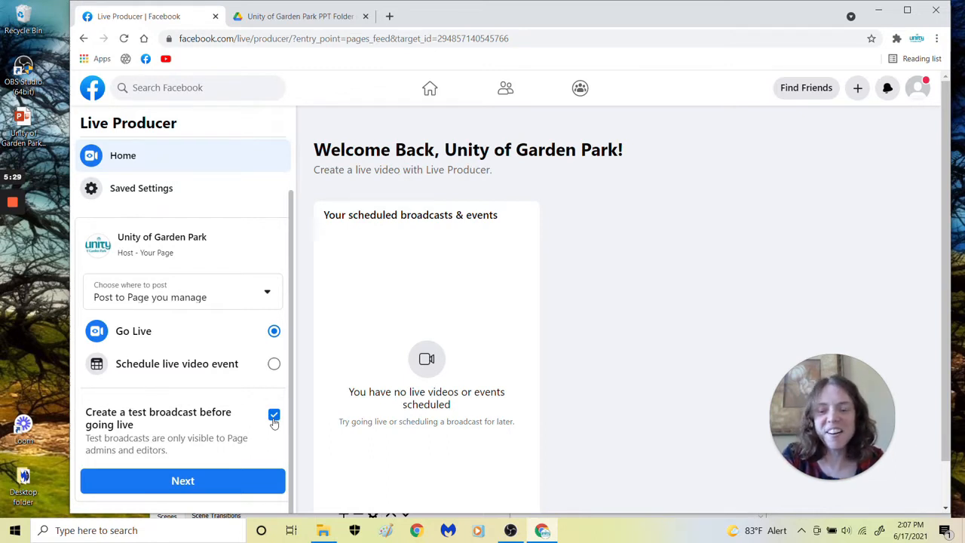
{"action": "left_click", "coordinate": [208, 481]}
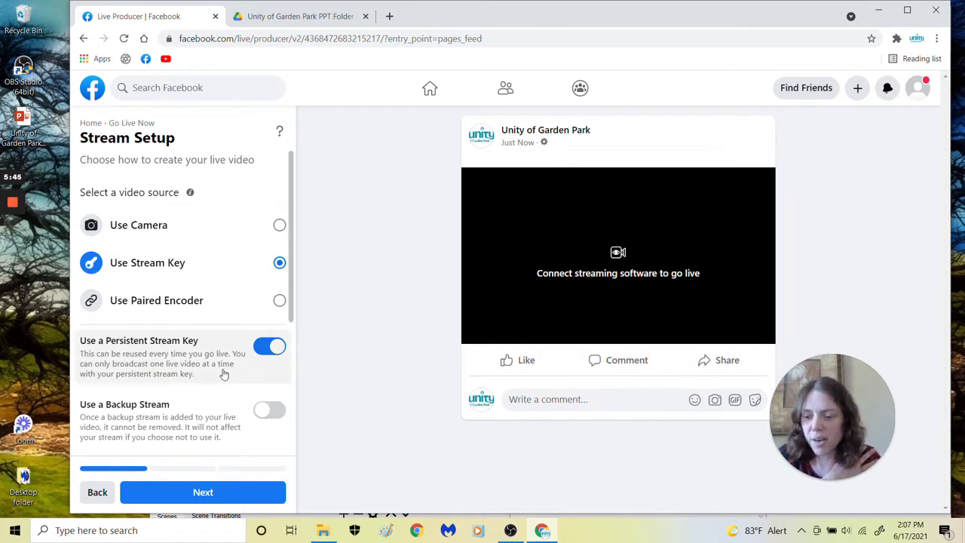
Copy the Facebook stream key and paste it over the existing stream key in the OBS Studio stream settings, applying the change
{"action": "scroll", "coordinate": [230, 370], "scroll_direction": "down", "scroll_amount": 3}
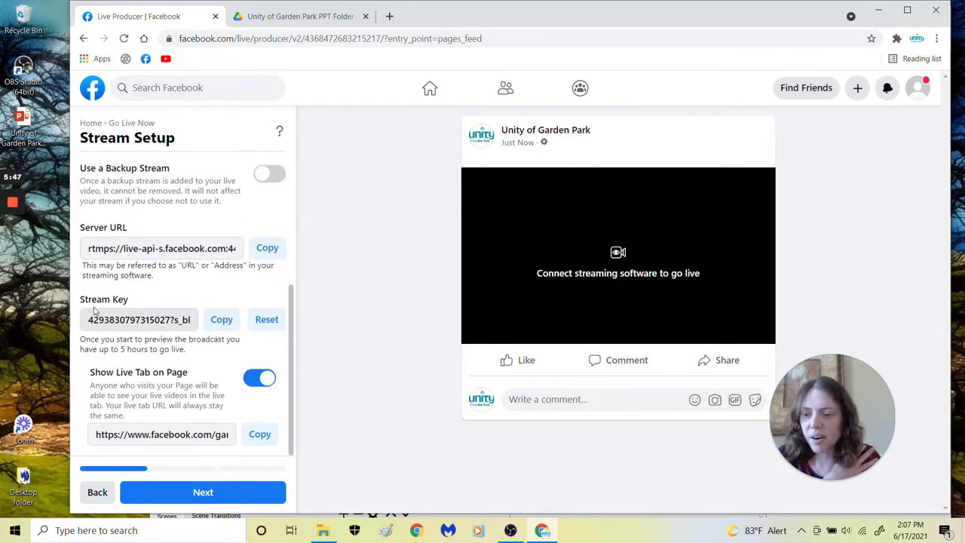
{"action": "left_click", "coordinate": [215, 321]}
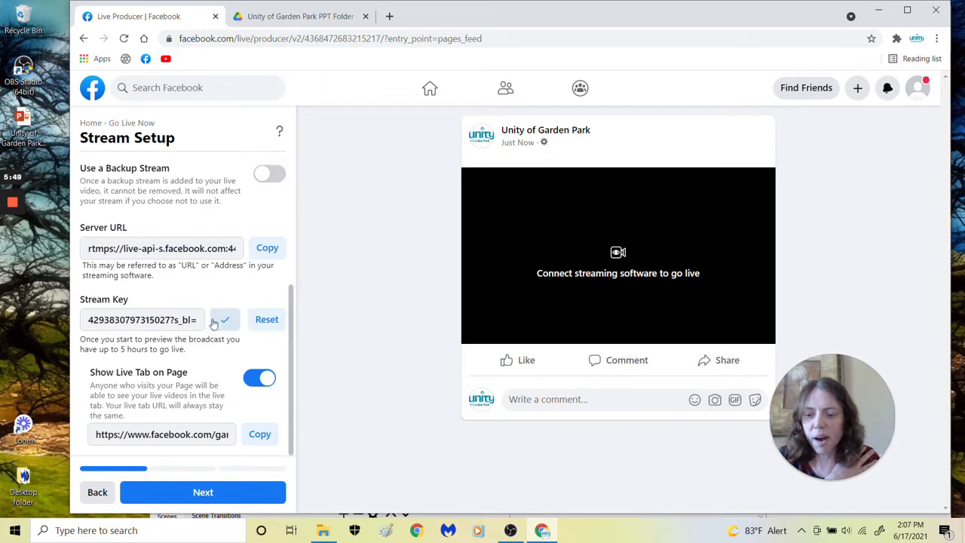
{"action": "left_click", "coordinate": [511, 532]}
{"action": "left_click", "coordinate": [739, 98]}
{"action": "key", "text": "BackSpace"}
{"action": "key", "text": "BackSpace"}
{"action": "key", "text": "BackSpace"}
{"action": "key", "text": "BackSpace"}
{"action": "key", "text": "BackSpace"}
{"action": "key", "text": "BackSpace"}
{"action": "key", "text": "BackSpace"}
{"action": "key", "text": "BackSpace"}
{"action": "key", "text": "BackSpace"}
{"action": "key", "text": "BackSpace"}
{"action": "key", "text": "BackSpace"}
{"action": "key", "text": "BackSpace"}
{"action": "key", "text": "BackSpace"}
{"action": "key", "text": "BackSpace"}
{"action": "key", "text": "BackSpace"}
{"action": "key", "text": "BackSpace"}
{"action": "key", "text": "BackSpace"}
{"action": "key", "text": "BackSpace"}
{"action": "key", "text": "BackSpace"}
{"action": "key", "text": "BackSpace"}
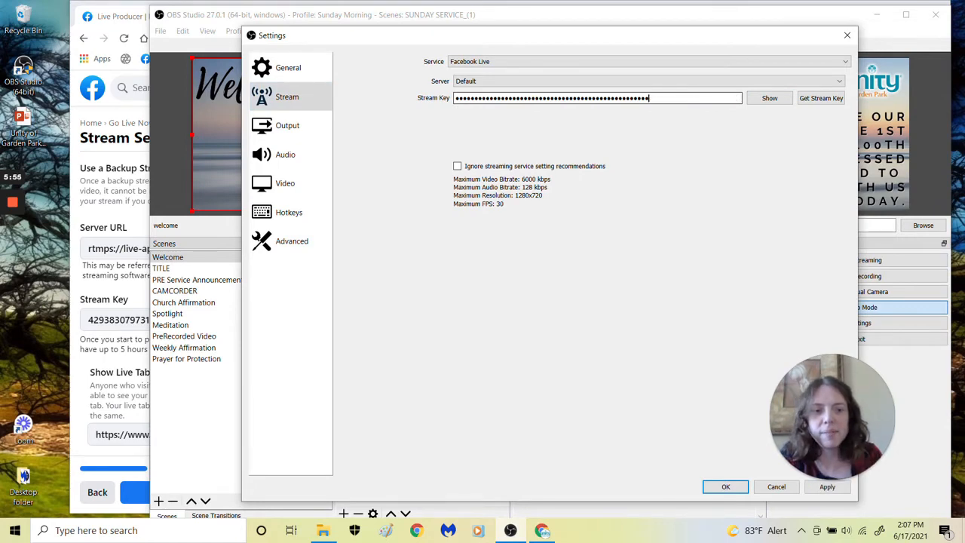
{"action": "key", "text": "BackSpace"}
{"action": "key", "text": "BackSpace"}
{"action": "key", "text": "BackSpace"}
{"action": "key", "text": "BackSpace"}
{"action": "key", "text": "BackSpace"}
{"action": "key", "text": "BackSpace"}
{"action": "key", "text": "BackSpace"}
{"action": "key", "text": "BackSpace"}
{"action": "key", "text": "BackSpace"}
{"action": "key", "text": "BackSpace"}
{"action": "key", "text": "BackSpace"}
{"action": "key", "text": "BackSpace"}
{"action": "key", "text": "BackSpace"}
{"action": "key", "text": "BackSpace"}
{"action": "key", "text": "BackSpace"}
{"action": "key", "text": "BackSpace"}
{"action": "key", "text": "BackSpace"}
{"action": "key", "text": "BackSpace"}
{"action": "key", "text": "BackSpace"}
{"action": "key", "text": "BackSpace"}
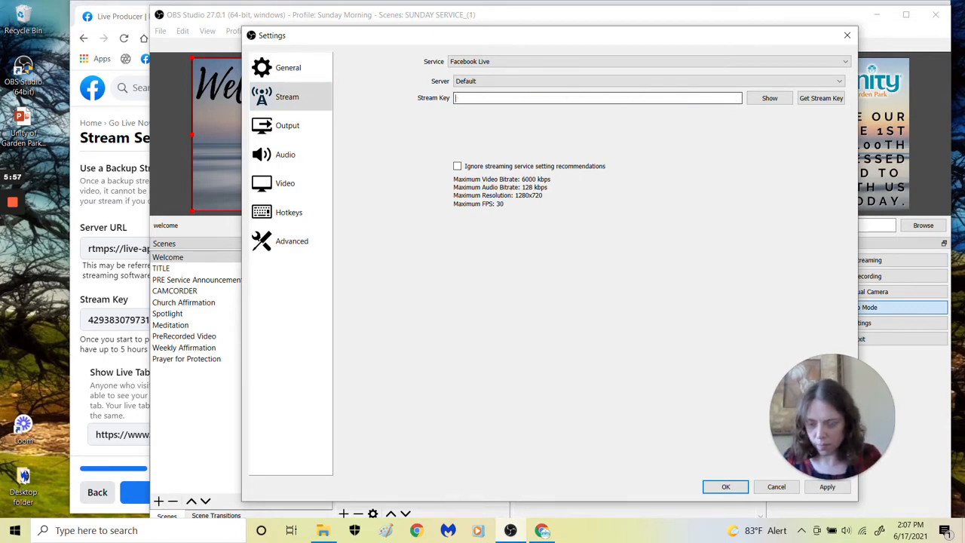
{"action": "key", "text": "ctrl+v"}
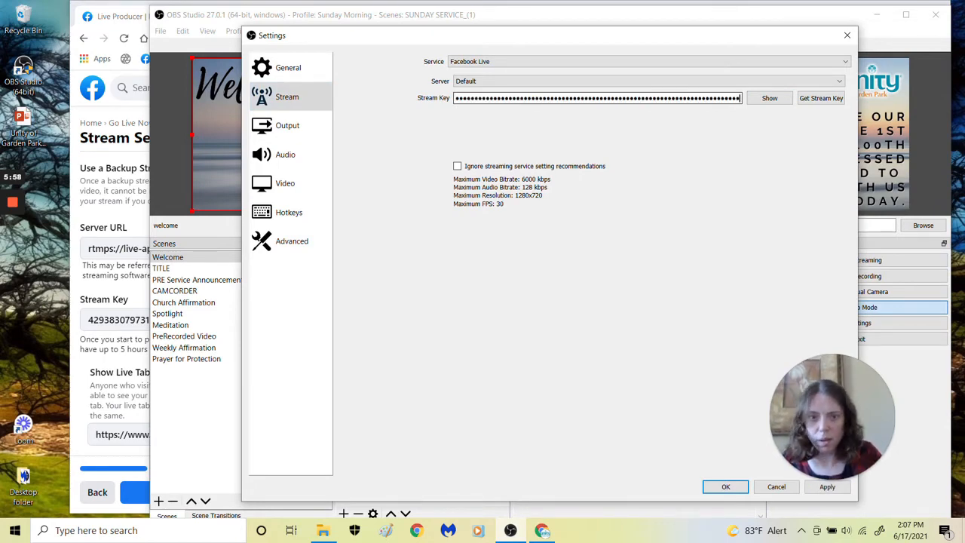
{"action": "left_click", "coordinate": [828, 488]}
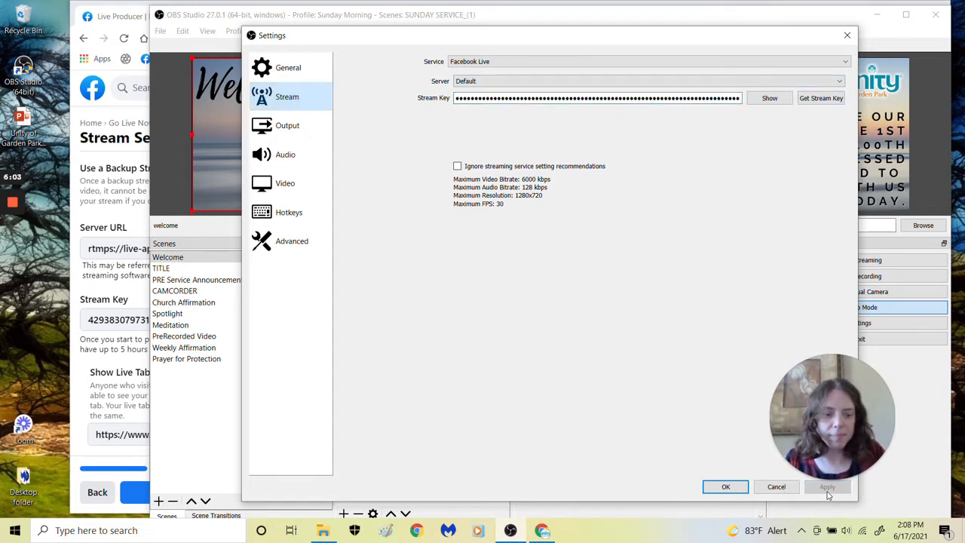
{"action": "left_click", "coordinate": [712, 488]}
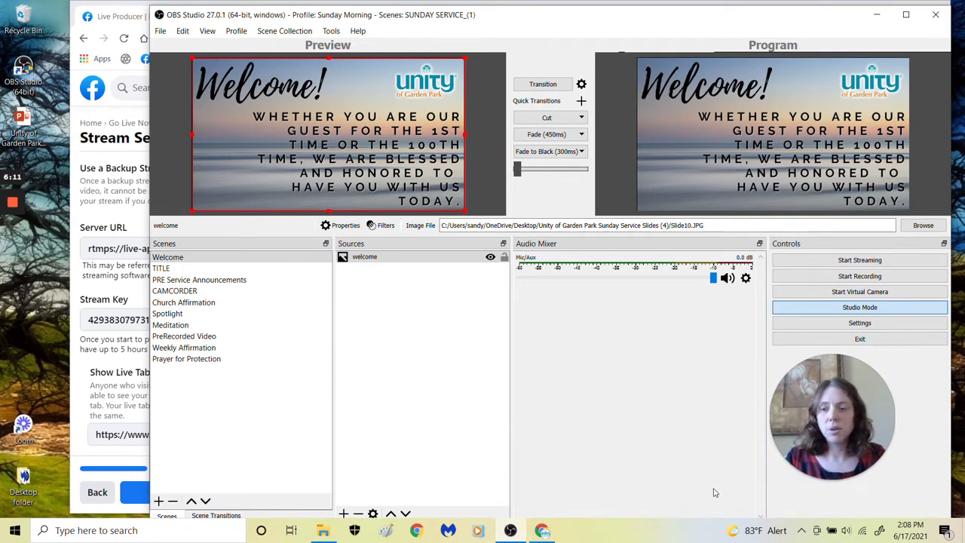
Start streaming from OBS Studio and check the incoming feed in Facebook Live Producer in Chrome
{"action": "left_click", "coordinate": [857, 263]}
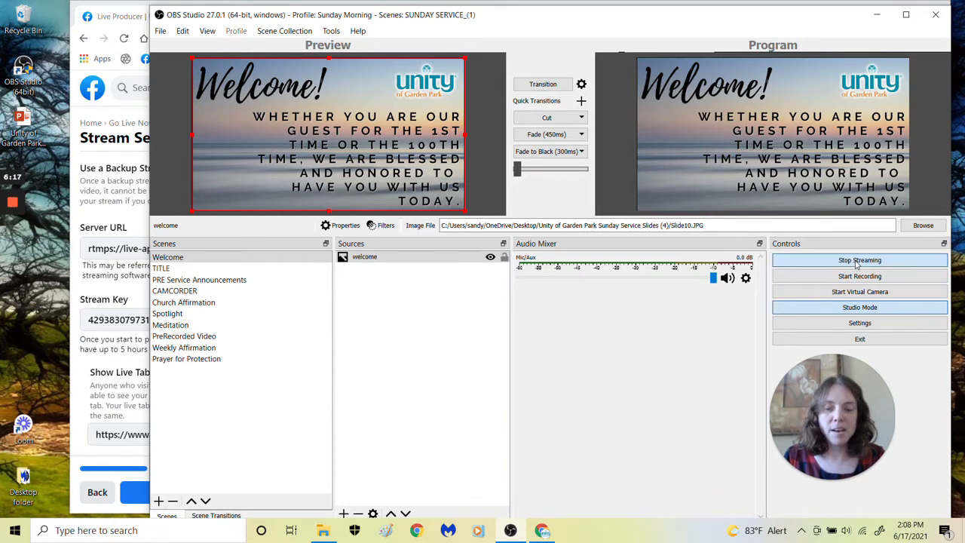
{"action": "left_click", "coordinate": [113, 24]}
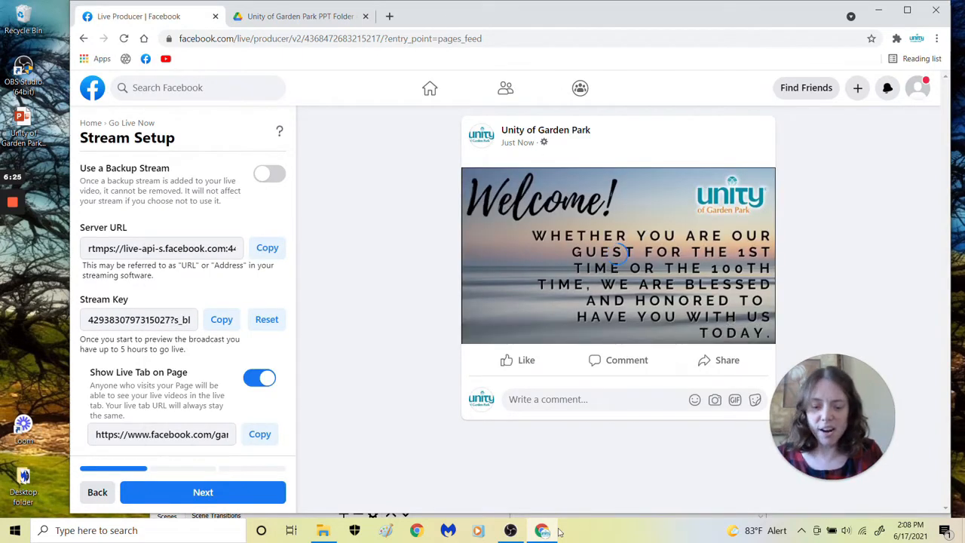
Transition the CAMCORDER scene to the program output in OBS Studio and check the switch in Facebook's live preview
{"action": "left_click", "coordinate": [510, 530]}
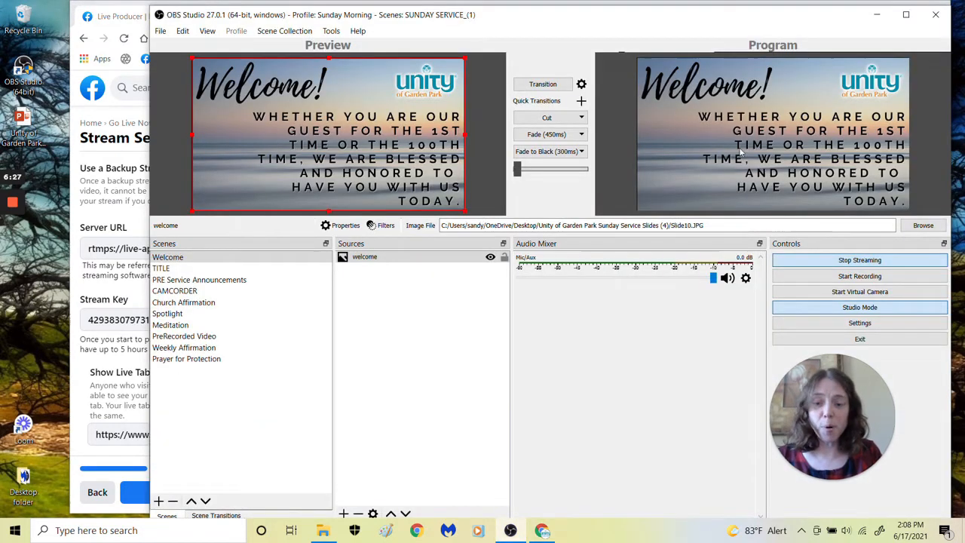
{"action": "left_click", "coordinate": [194, 292]}
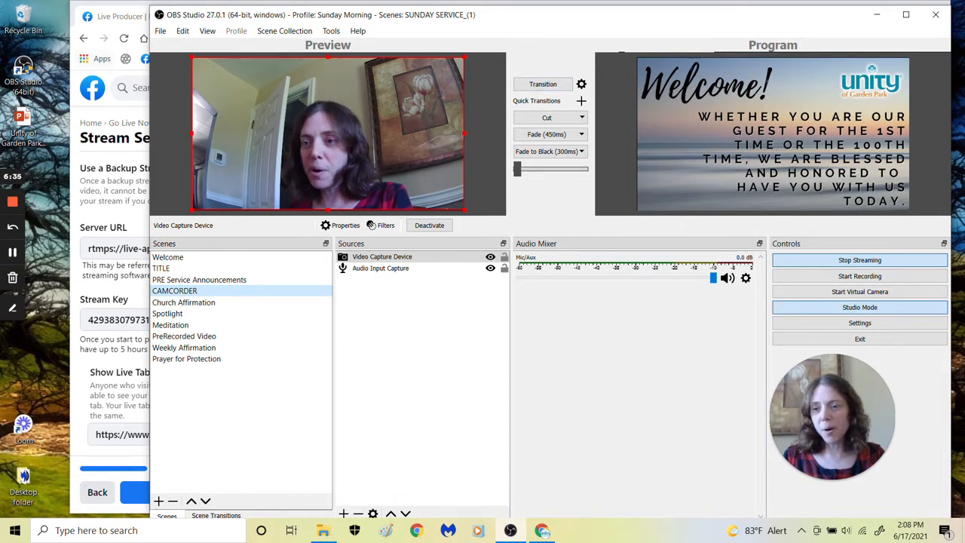
{"action": "left_click", "coordinate": [111, 73]}
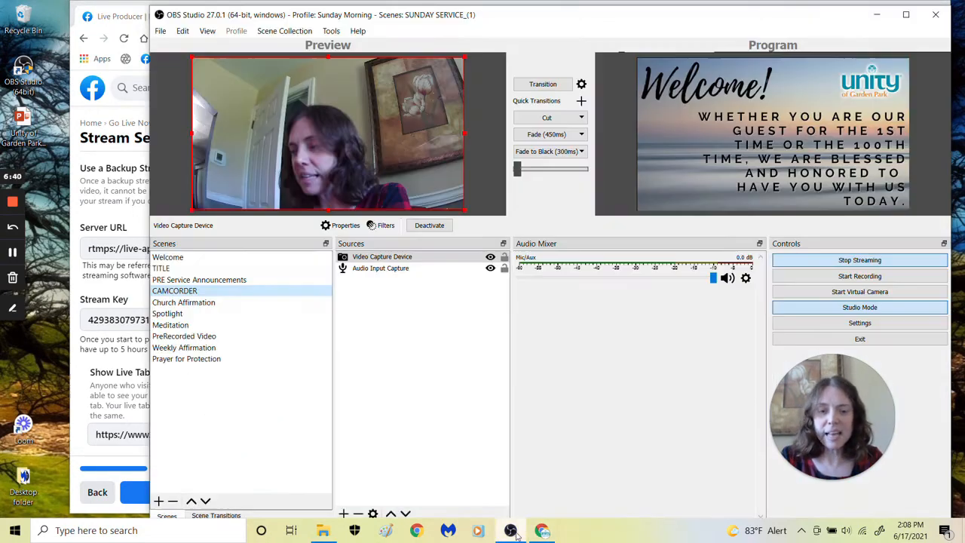
{"action": "left_click", "coordinate": [513, 530]}
{"action": "left_click", "coordinate": [567, 85]}
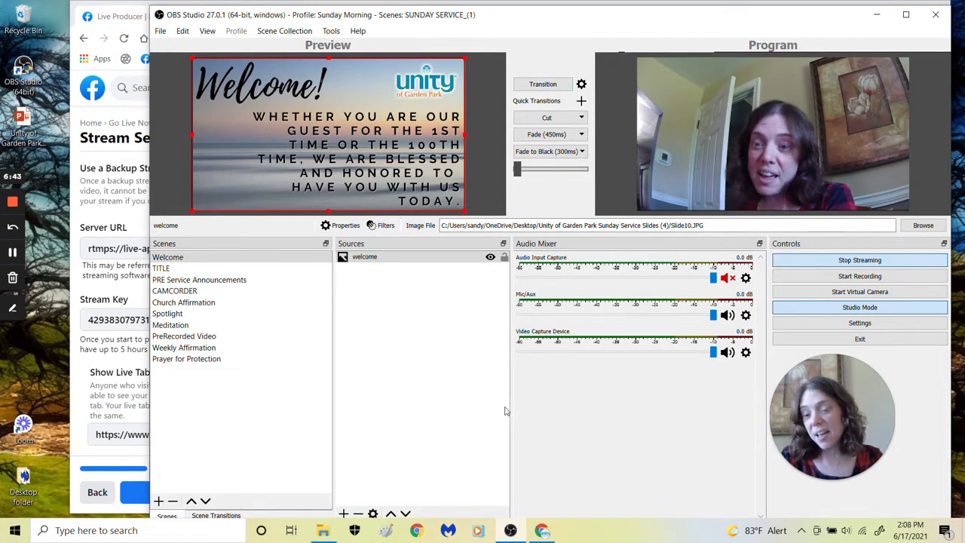
{"action": "left_click", "coordinate": [543, 531]}
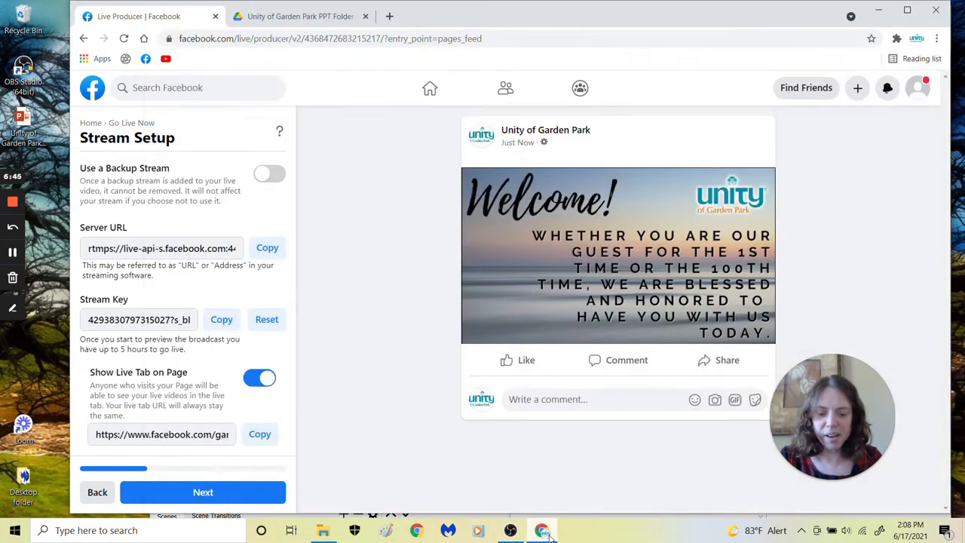
{"action": "mouse_move", "coordinate": [602, 329]}
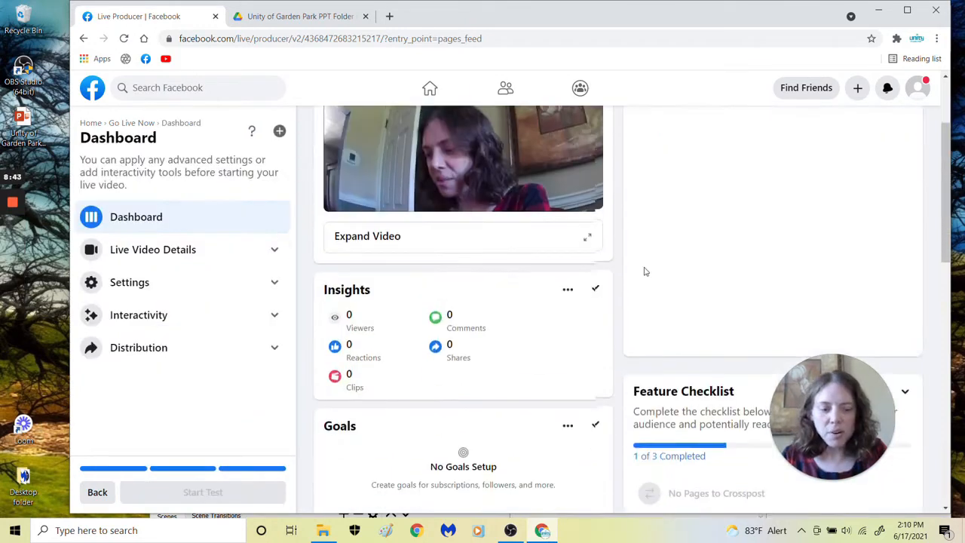
Look over the stream metrics, return to the Create Post details, and enter "test" as both title and description
{"action": "scroll", "coordinate": [467, 302], "scroll_direction": "down", "scroll_amount": 10}
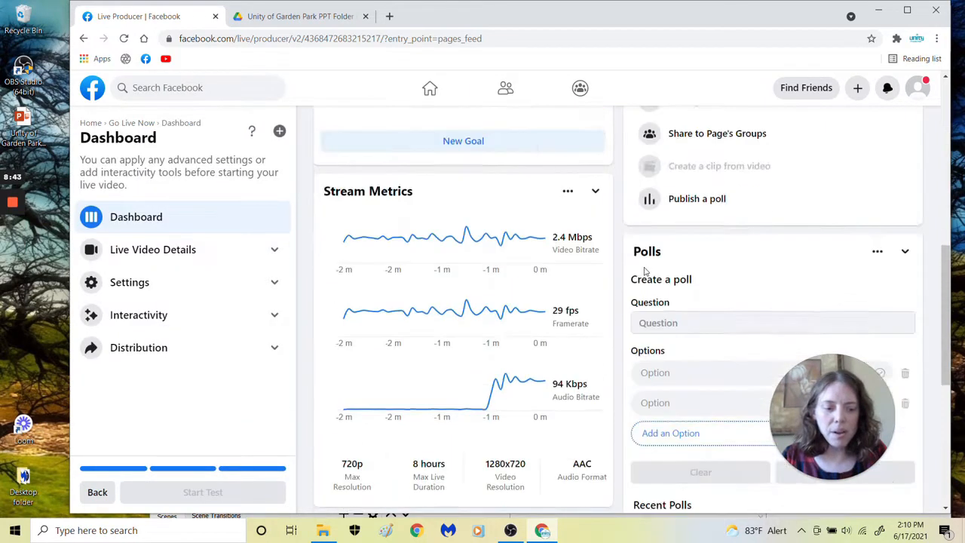
{"action": "scroll", "coordinate": [468, 302], "scroll_direction": "up", "scroll_amount": 5}
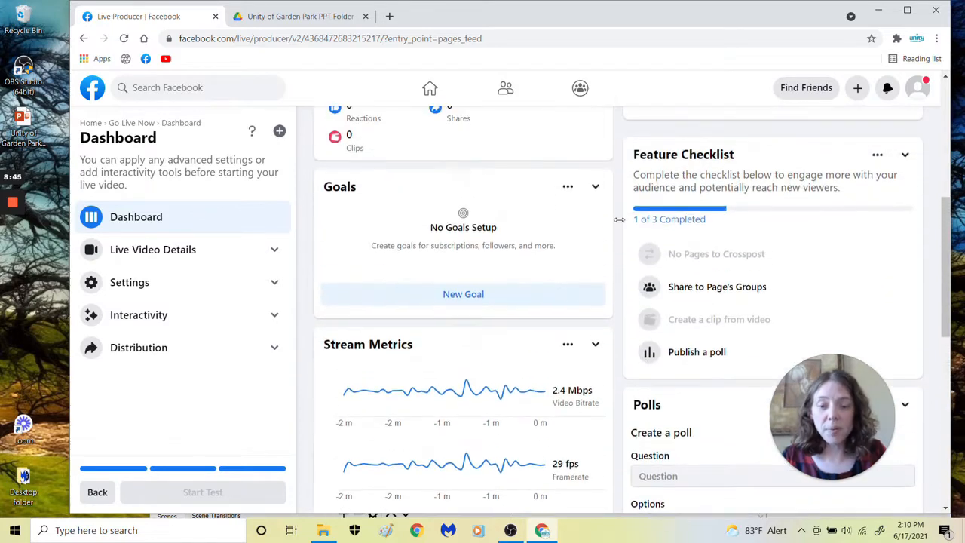
{"action": "scroll", "coordinate": [156, 312], "scroll_direction": "up", "scroll_amount": 5}
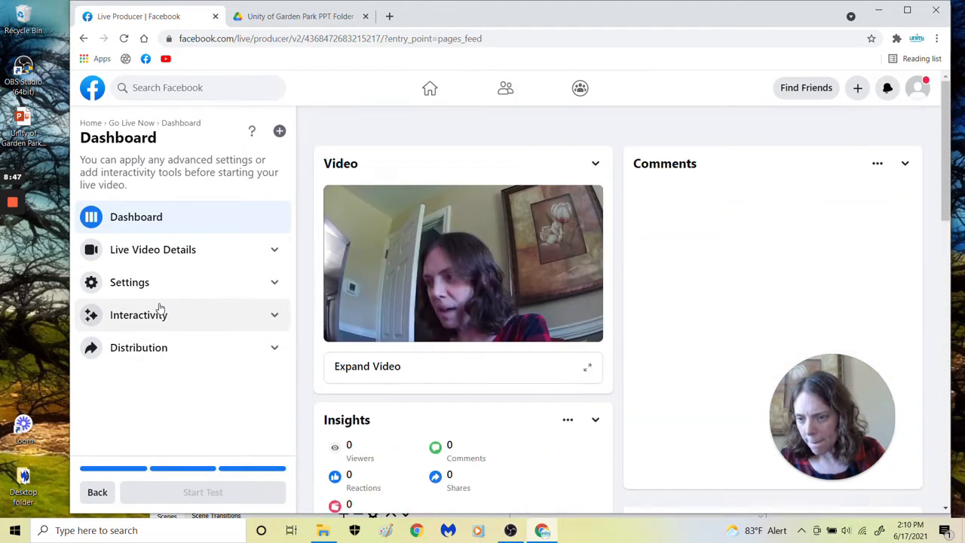
{"action": "left_click", "coordinate": [97, 494]}
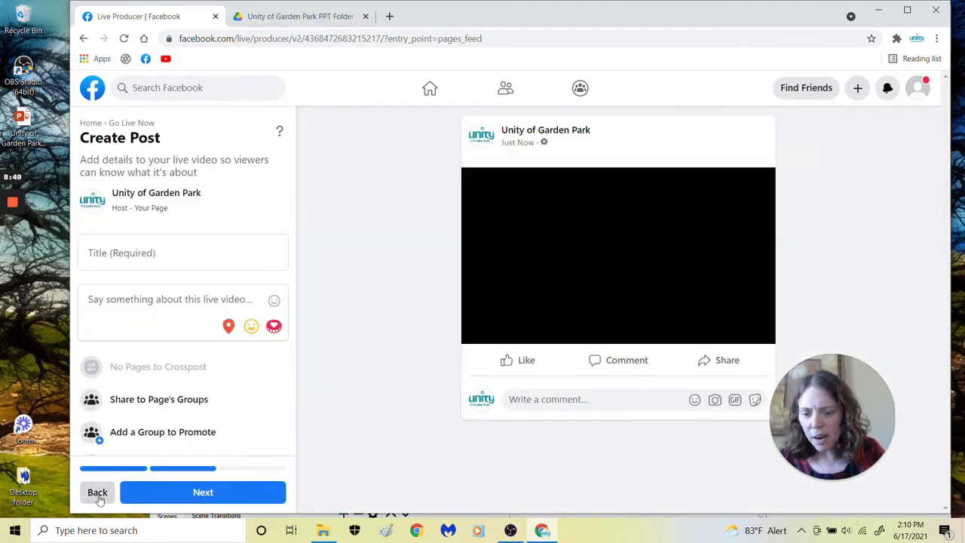
{"action": "left_click", "coordinate": [123, 253]}
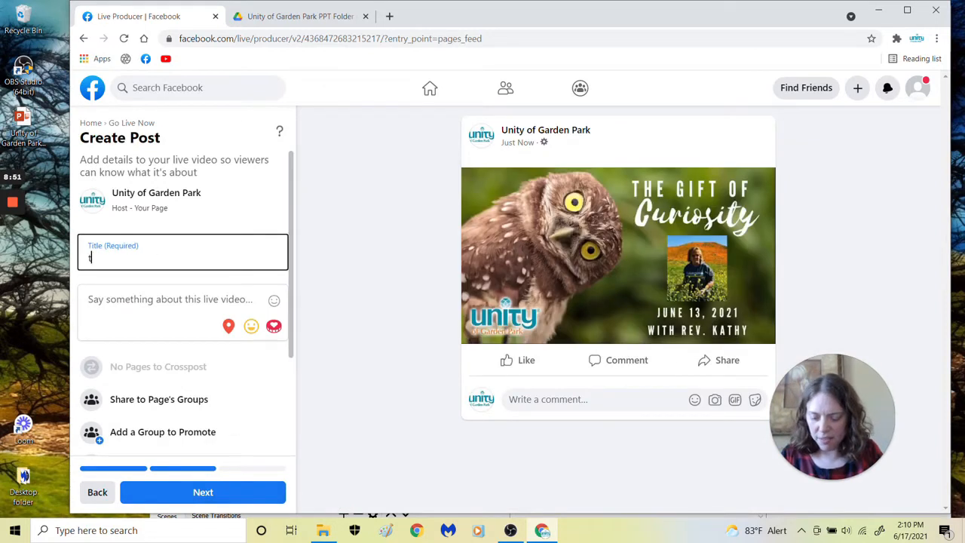
{"action": "left_click", "coordinate": [118, 336]}
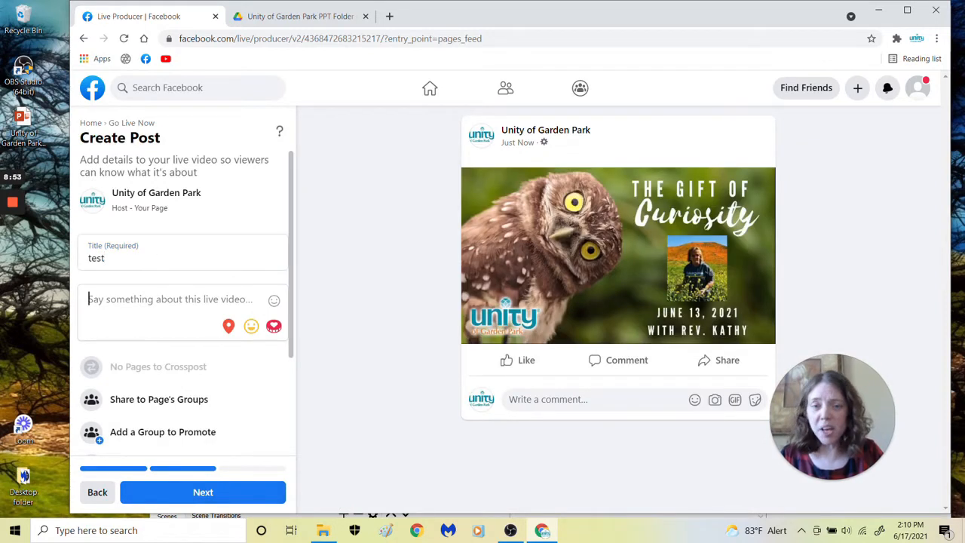
{"action": "type", "text": "test"}
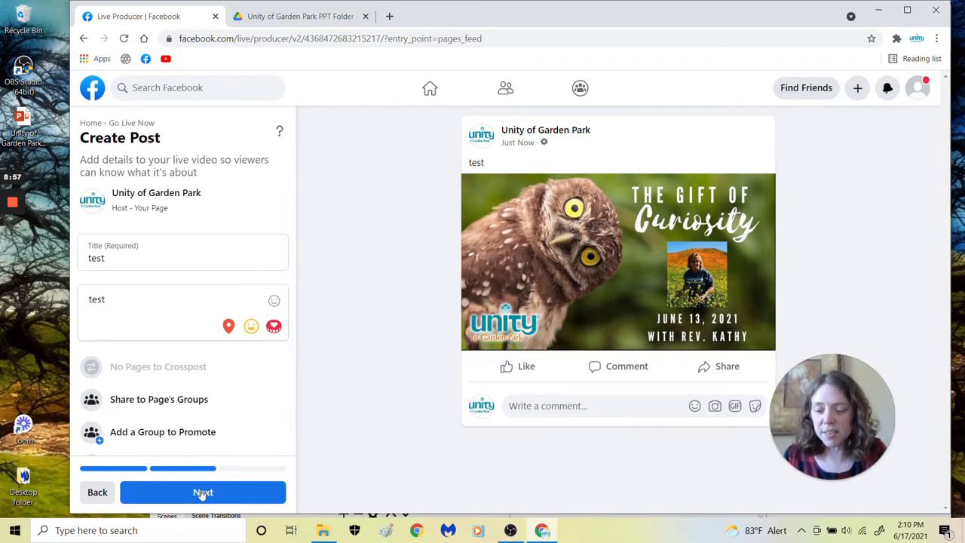
Continue to the dashboard, start the test broadcast, and move the browser window aside to uncover OBS Studio
{"action": "left_click", "coordinate": [202, 493]}
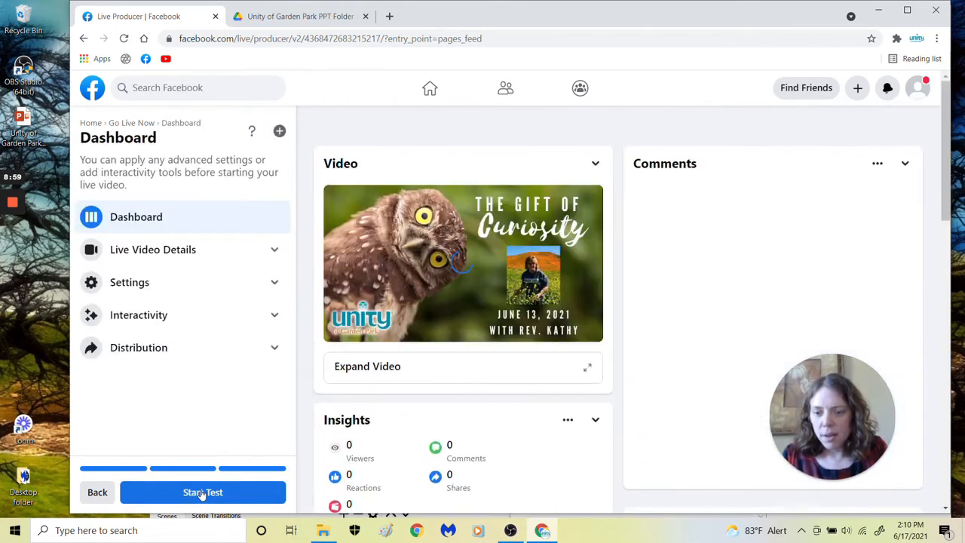
{"action": "left_click", "coordinate": [202, 492]}
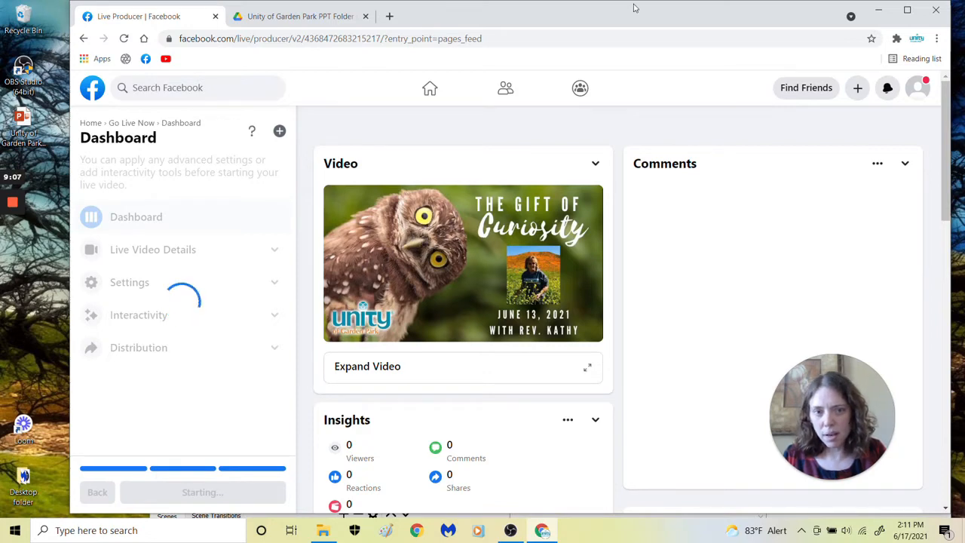
{"action": "left_click_drag", "start_coordinate": [633, 17], "coordinate": [569, 11]}
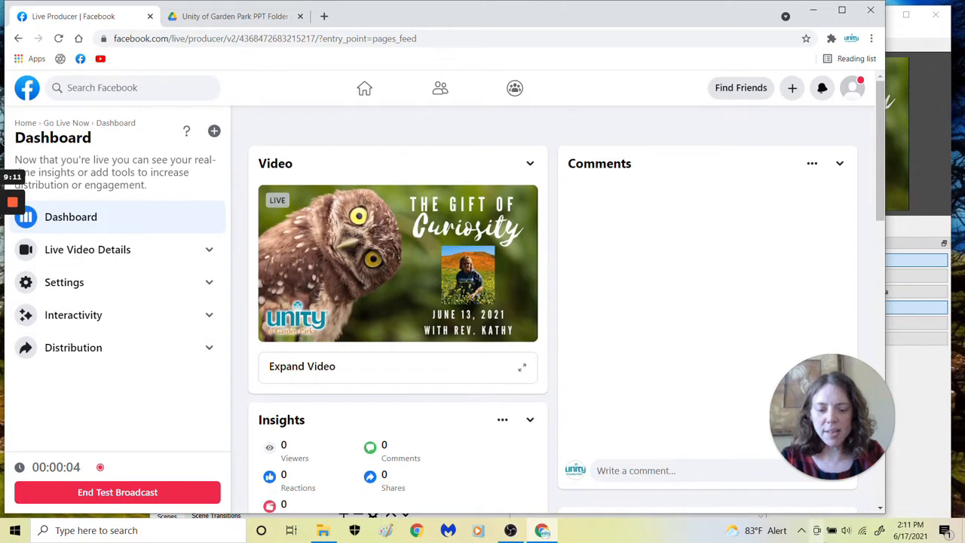
In OBS Studio, transition the Welcome scene to the program output, and transition back to the TITLE scene
{"action": "left_click", "coordinate": [480, 531]}
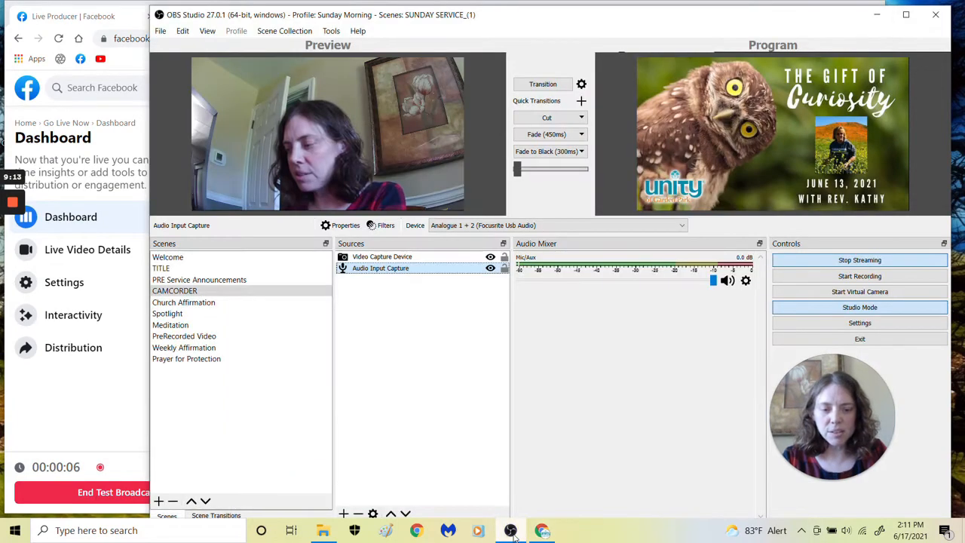
{"action": "left_click", "coordinate": [194, 258]}
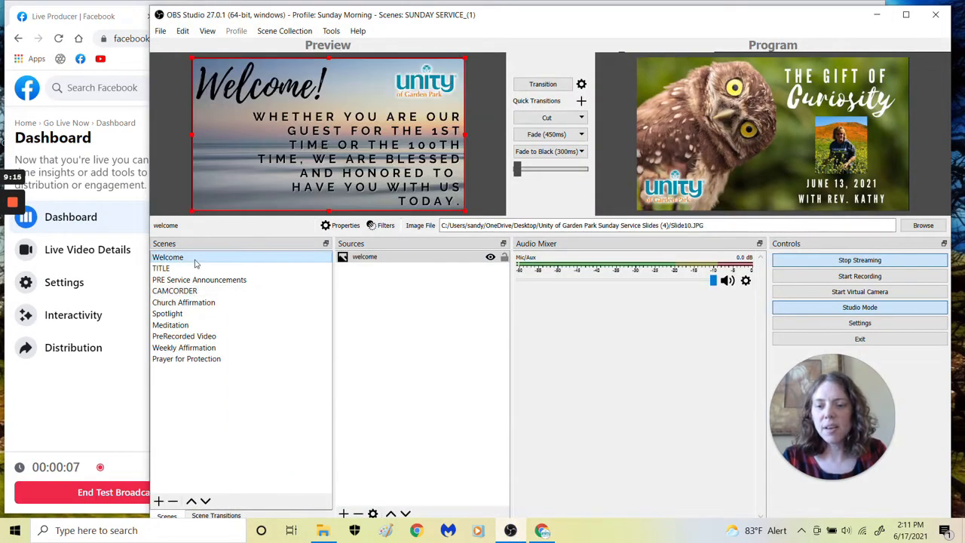
{"action": "left_click", "coordinate": [549, 85]}
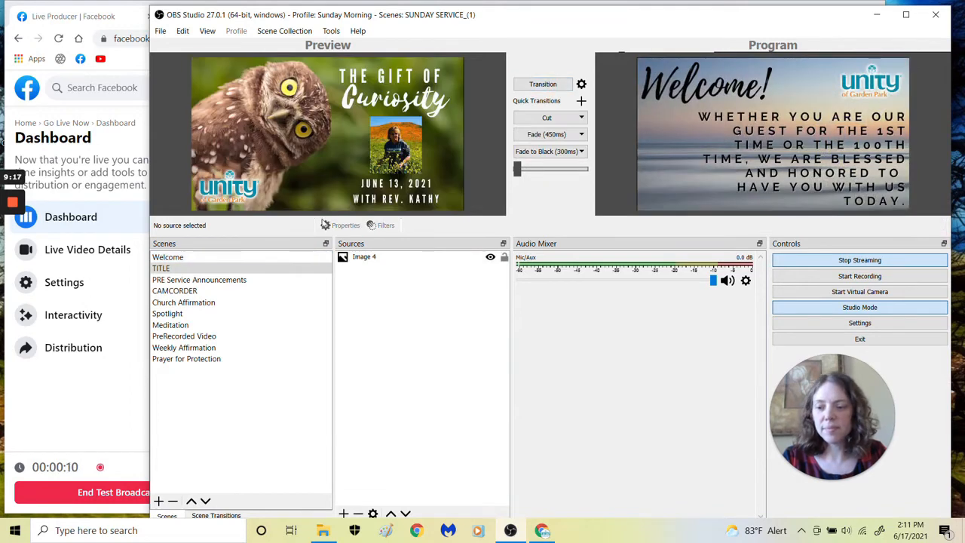
{"action": "left_click", "coordinate": [566, 87]}
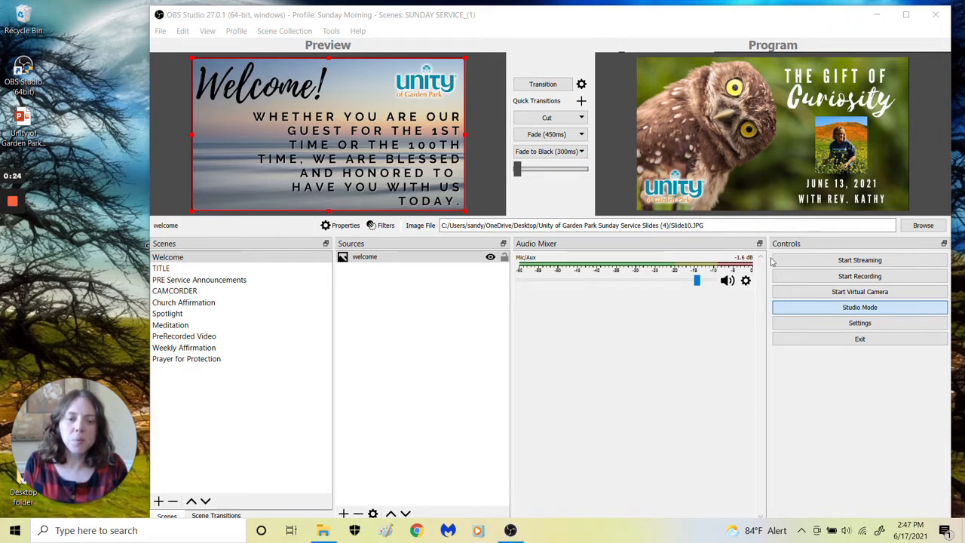
Open the advanced audio properties for Mic/Aux, examine the volume, mono and sync offset settings, and close them
{"action": "left_click", "coordinate": [747, 281]}
{"action": "left_click", "coordinate": [746, 281]}
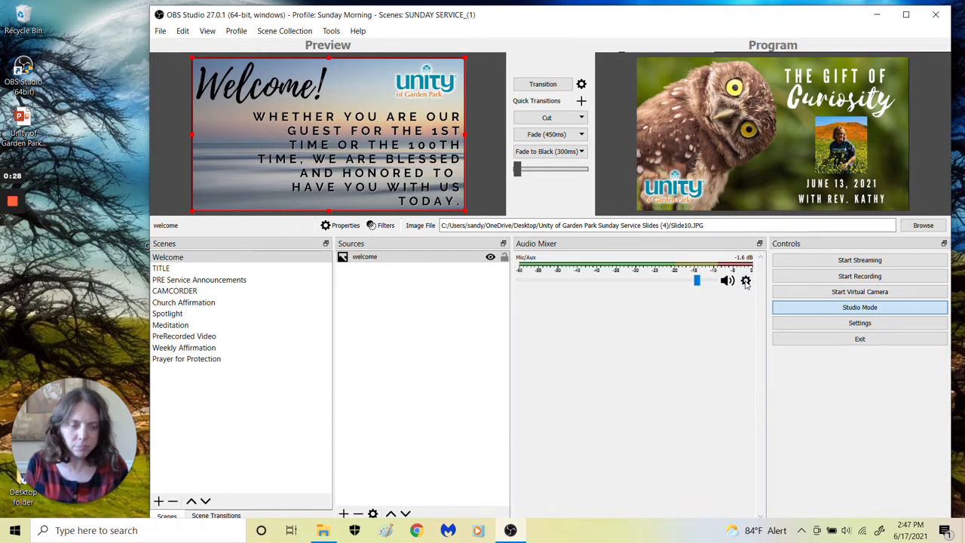
{"action": "left_click", "coordinate": [746, 282]}
{"action": "left_click", "coordinate": [805, 425]}
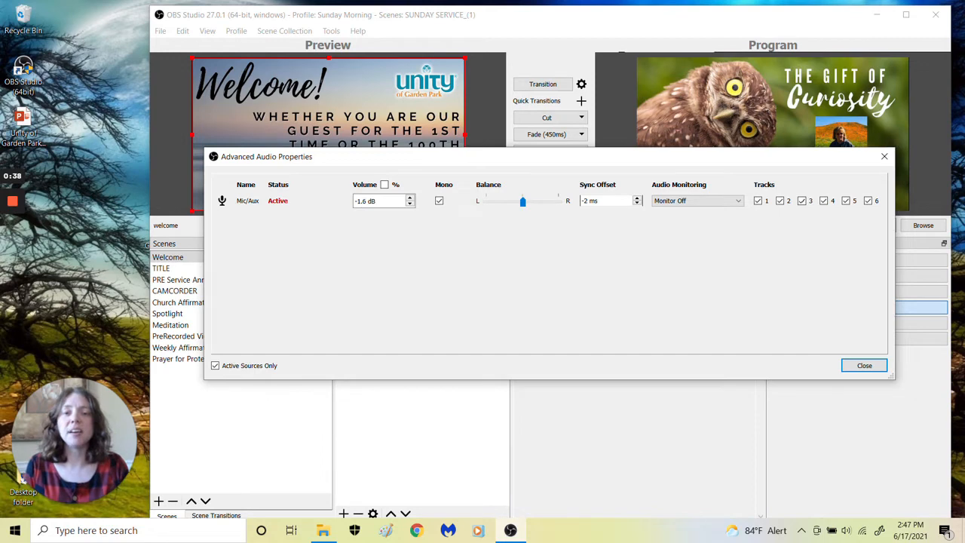
{"action": "left_click", "coordinate": [887, 156]}
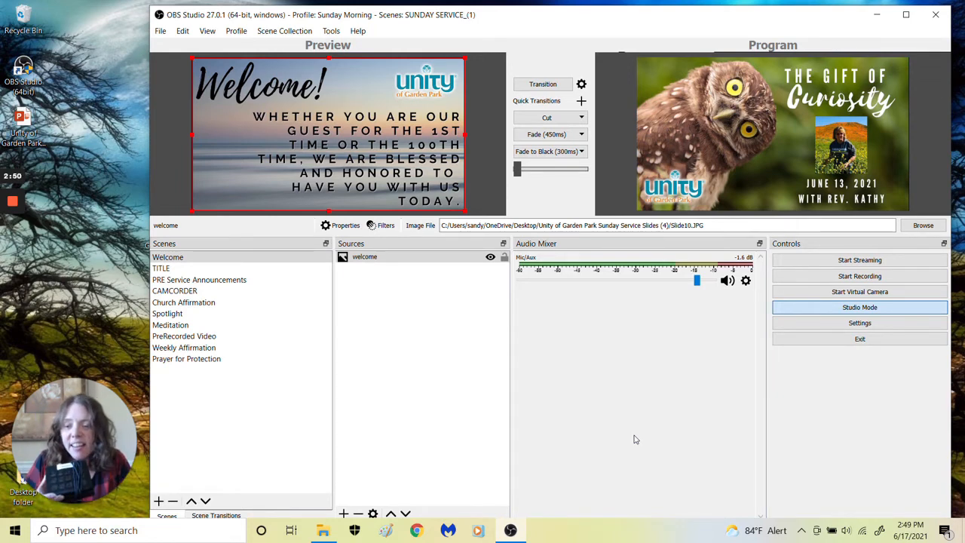
Transition the CAMCORDER, Meditation and Welcome scenes to the program output one after another
{"action": "left_click", "coordinate": [181, 291]}
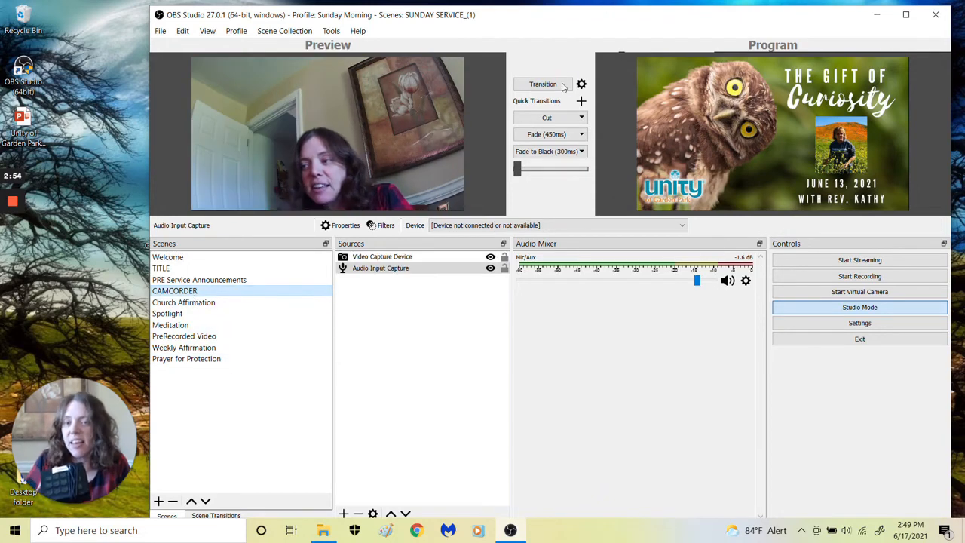
{"action": "left_click", "coordinate": [562, 85]}
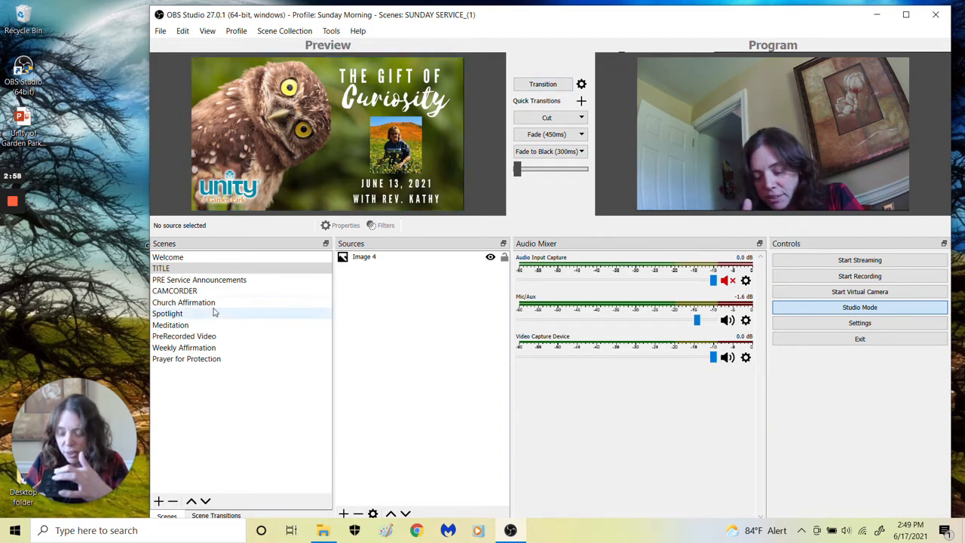
{"action": "left_click", "coordinate": [170, 325]}
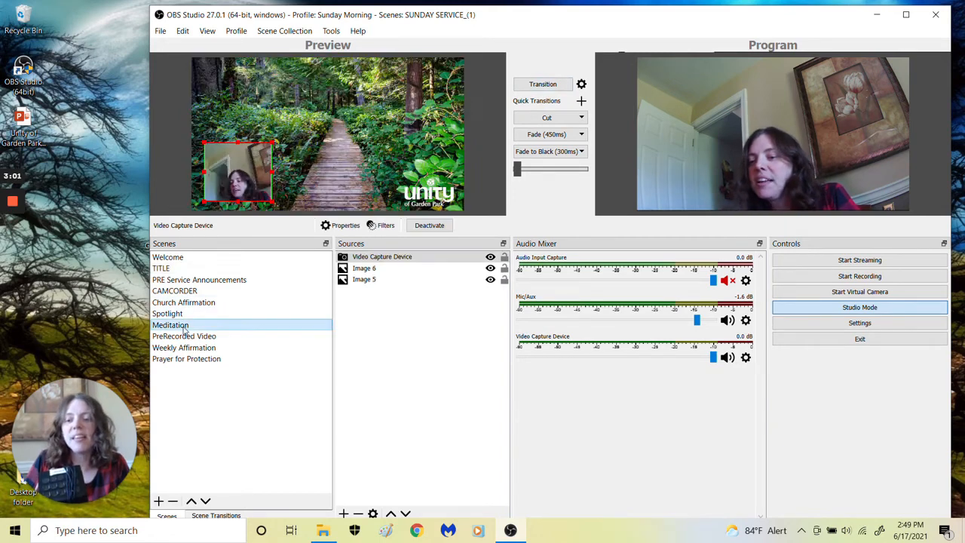
{"action": "left_click", "coordinate": [540, 85]}
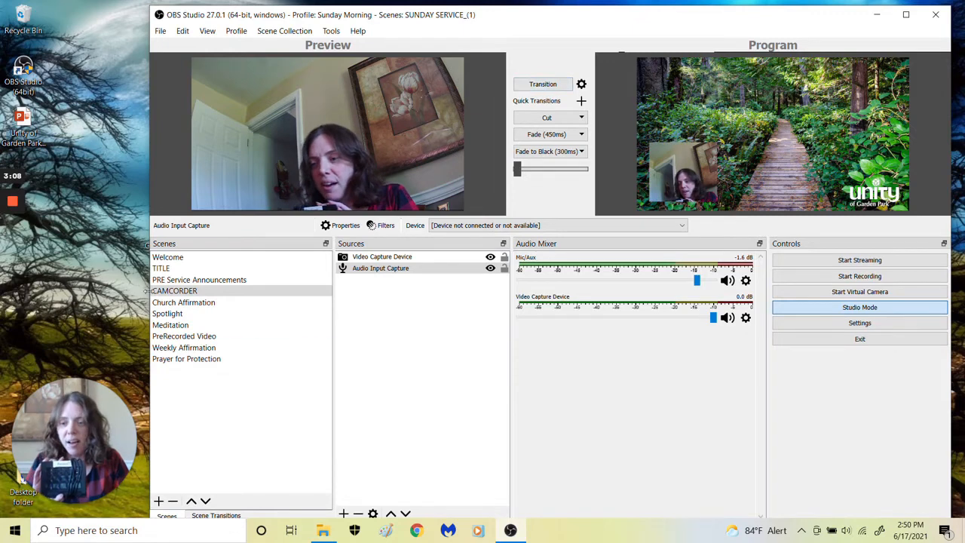
{"action": "left_click", "coordinate": [178, 260]}
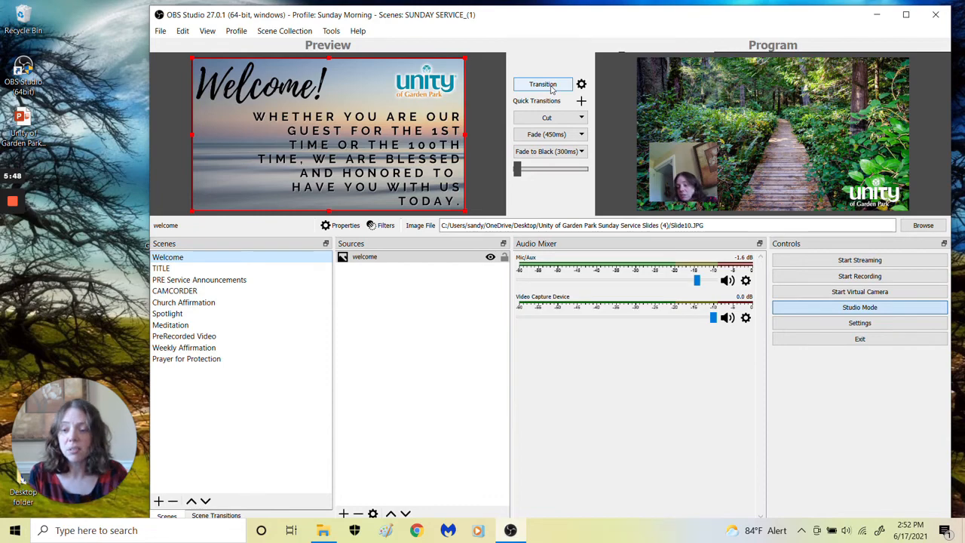
{"action": "left_click", "coordinate": [543, 84]}
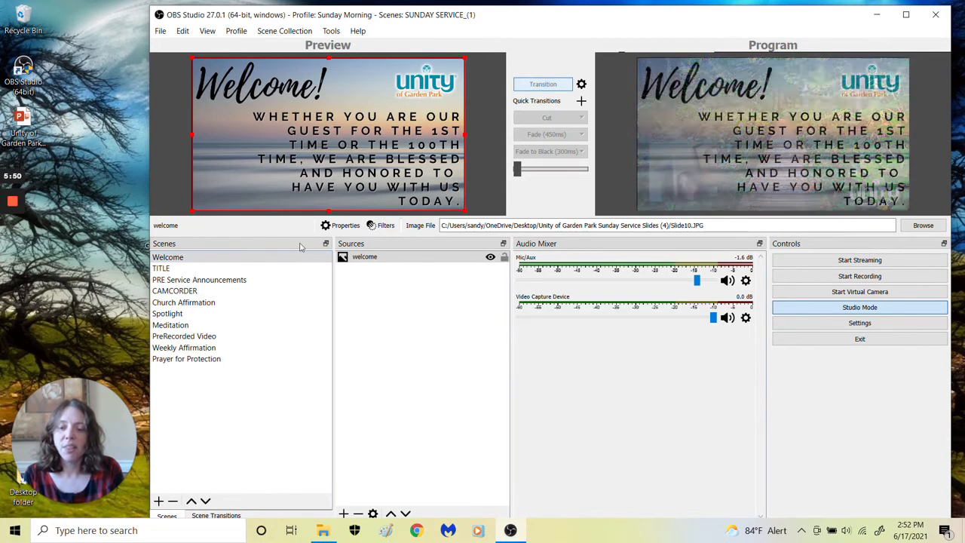
Preview the Weekly Affirmation, PRE Service Announcements, Church Affirmation and Meditation scenes in turn, ending on Weekly Affirmation
{"action": "left_click", "coordinate": [188, 350]}
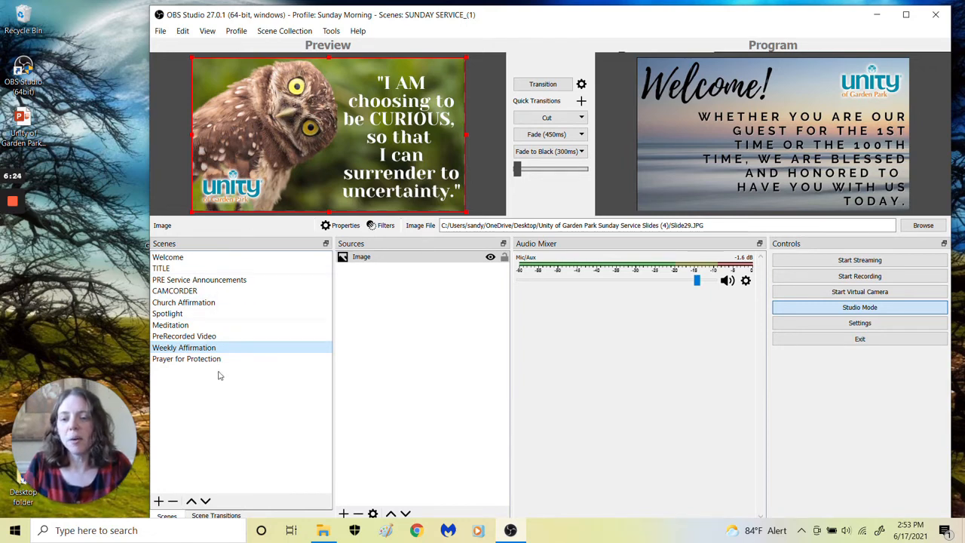
{"action": "left_click", "coordinate": [220, 280]}
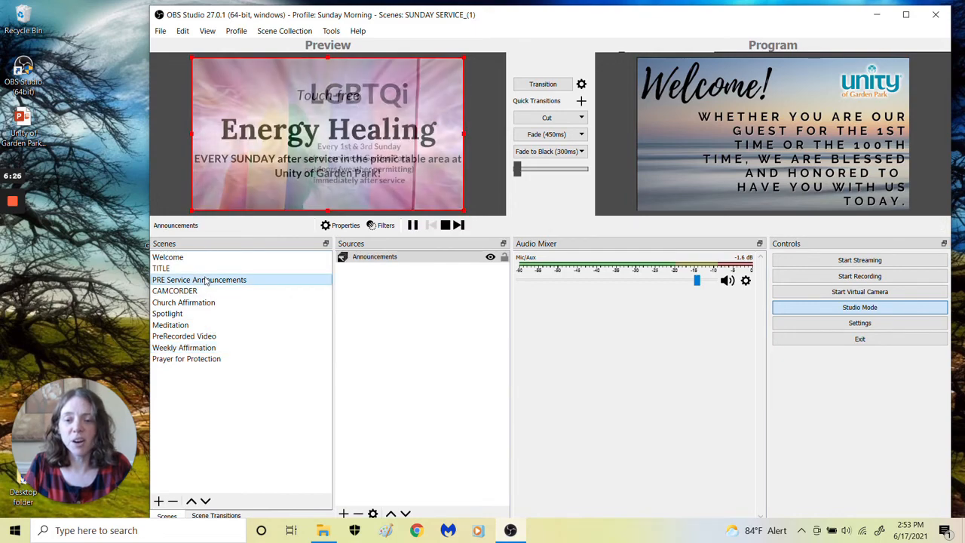
{"action": "left_click", "coordinate": [226, 302]}
{"action": "left_click", "coordinate": [230, 326]}
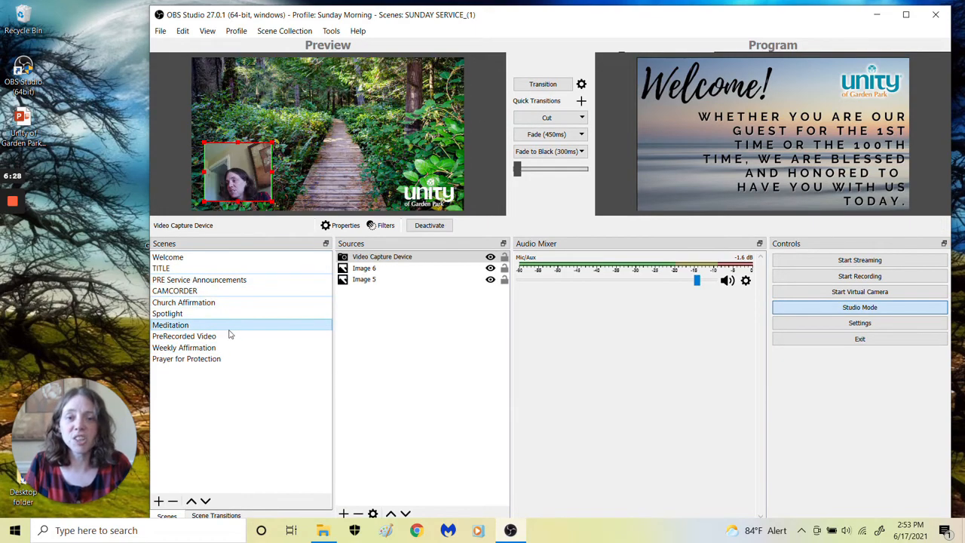
{"action": "left_click", "coordinate": [215, 348]}
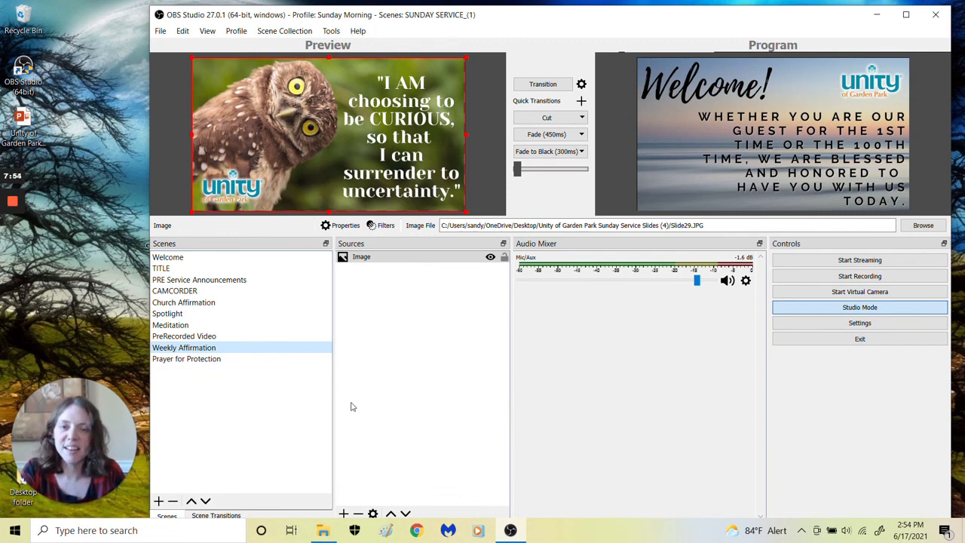
{"action": "mouse_move", "coordinate": [97, 456]}
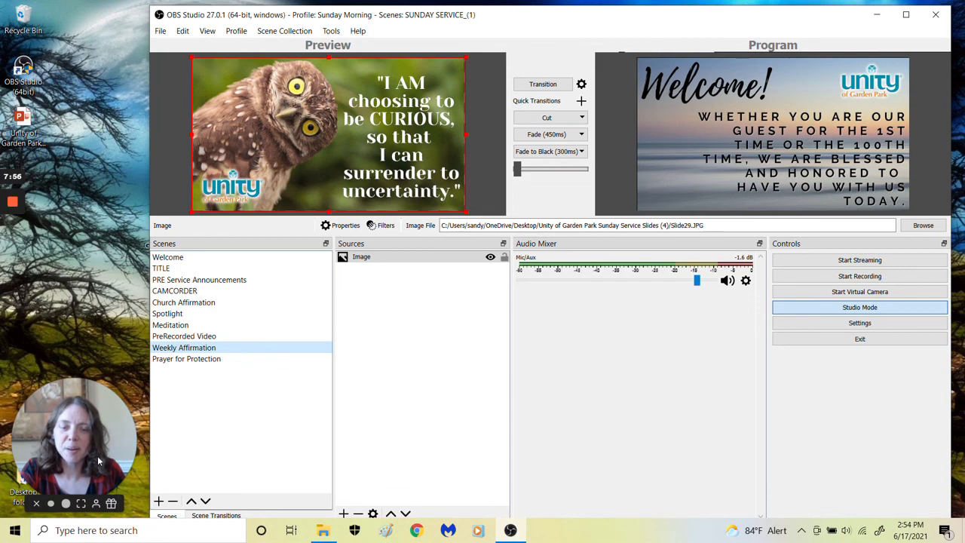